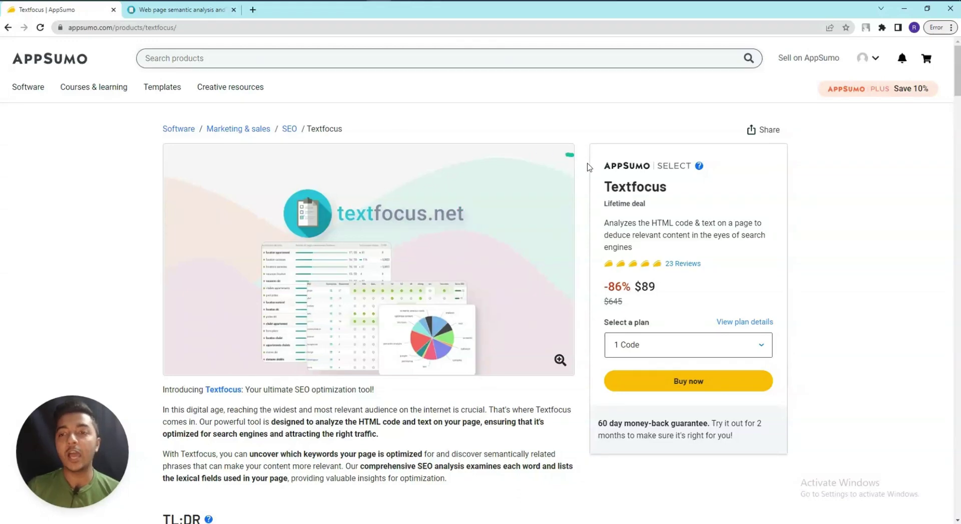
# Step: Examine the Textfocus deal's plans and features, comparing each plan's price, result limits and monthly credits
pyautogui.moveTo(604, 186); pyautogui.dragTo(668, 188)
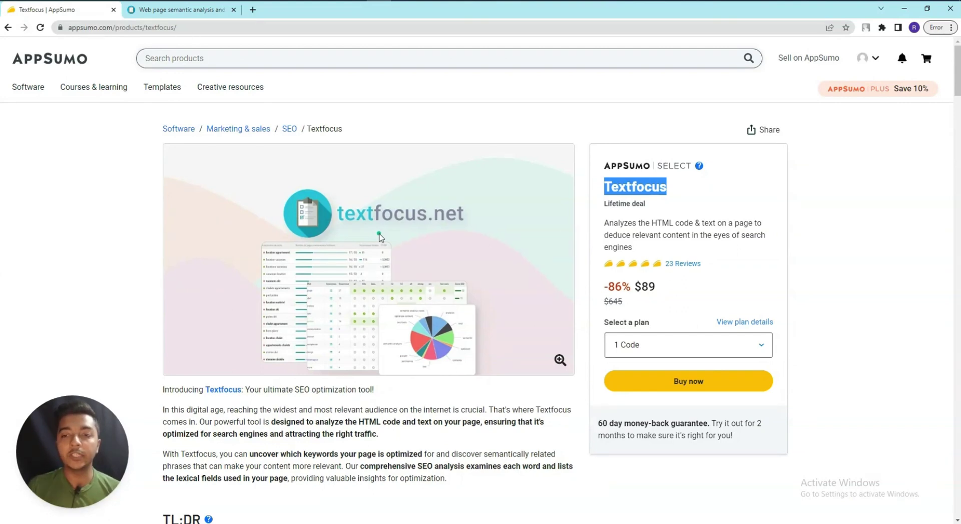
pyautogui.scroll(-5, 381, 238)
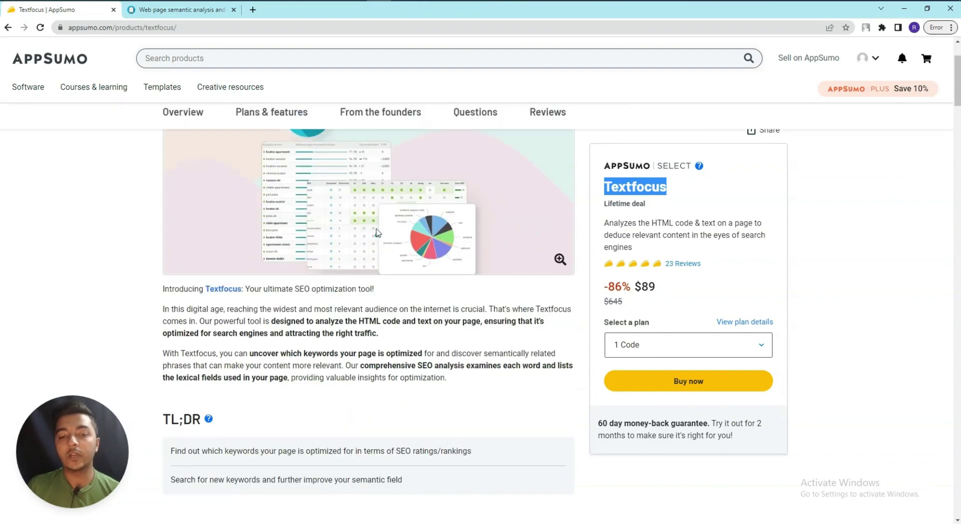
pyautogui.click(250, 69)
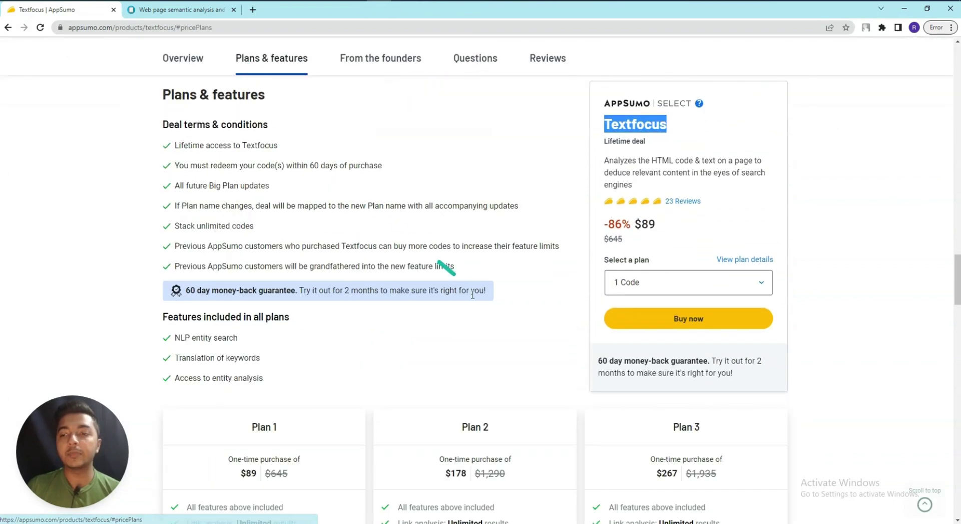
pyautogui.scroll(-5, 444, 264)
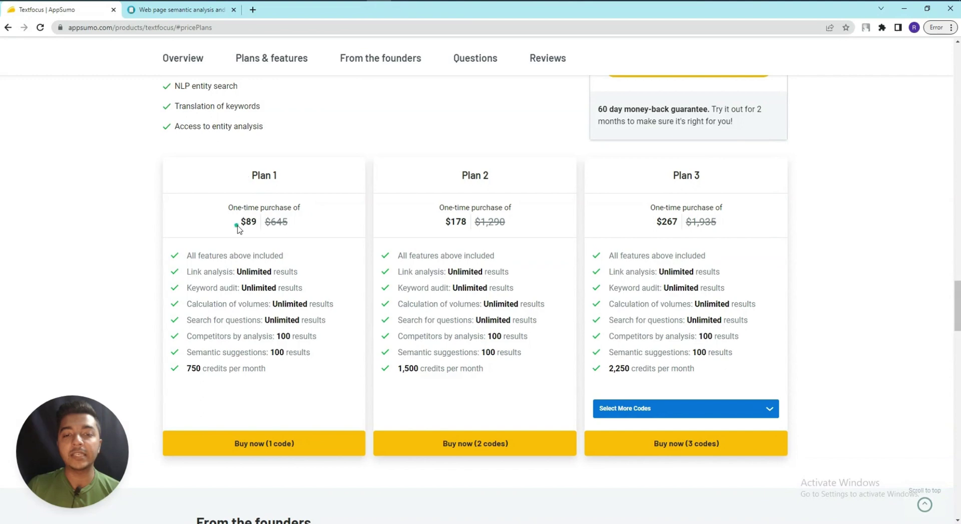
pyautogui.moveTo(240, 222); pyautogui.dragTo(257, 223)
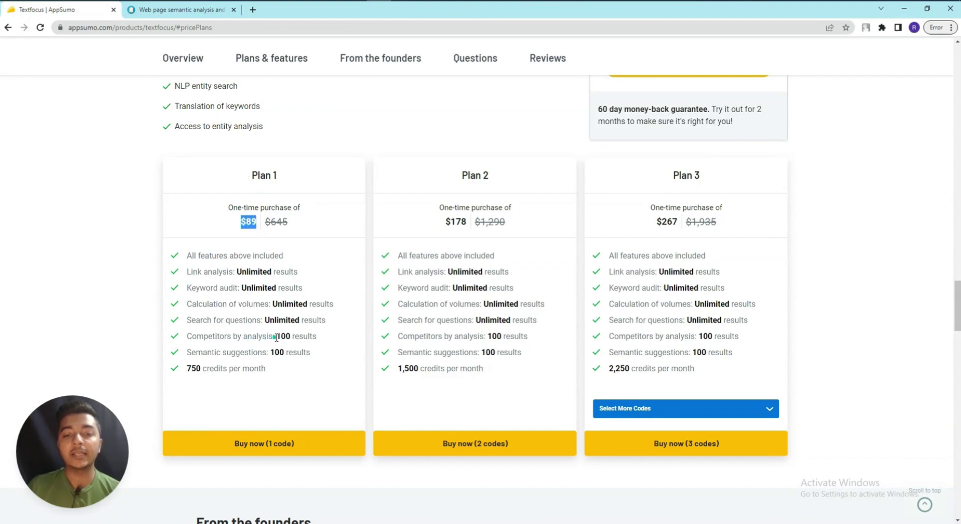
pyautogui.moveTo(276, 336); pyautogui.dragTo(328, 339)
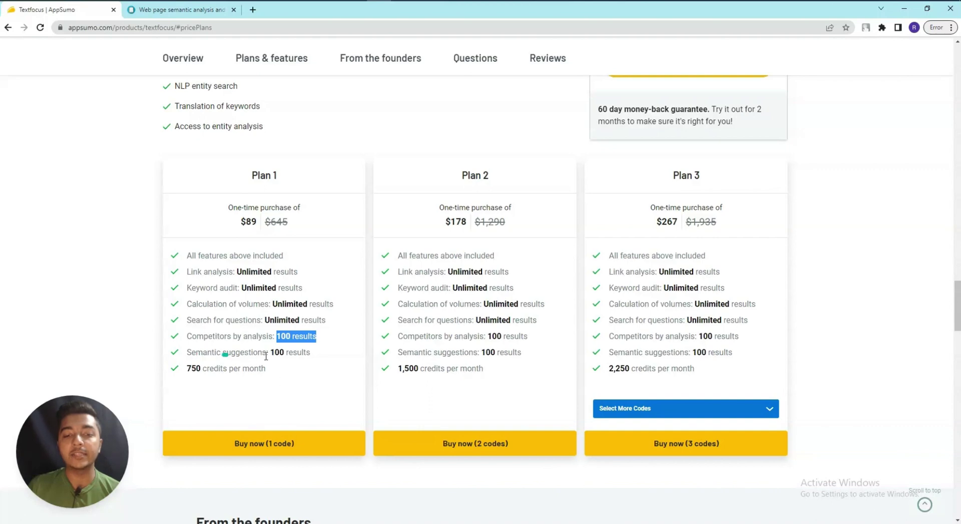
pyautogui.moveTo(269, 351); pyautogui.dragTo(333, 359)
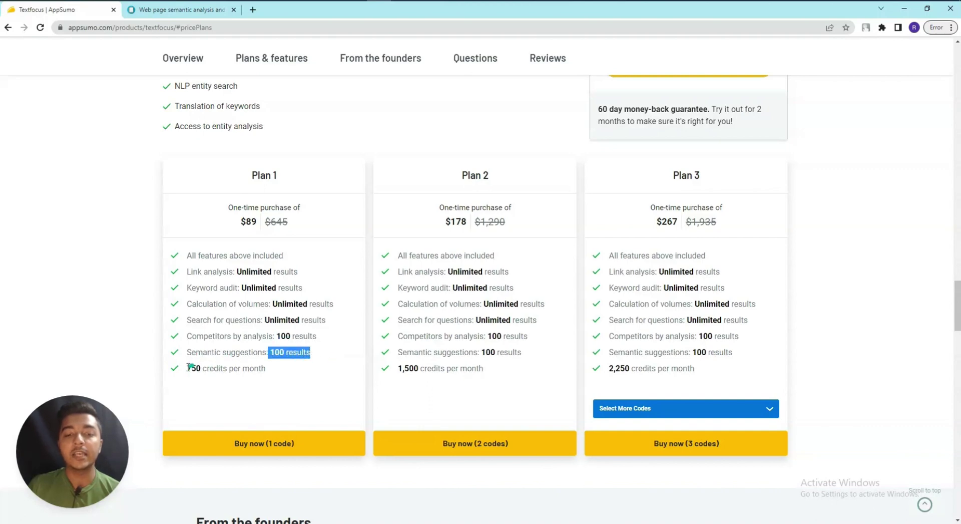
pyautogui.moveTo(187, 368); pyautogui.dragTo(281, 375)
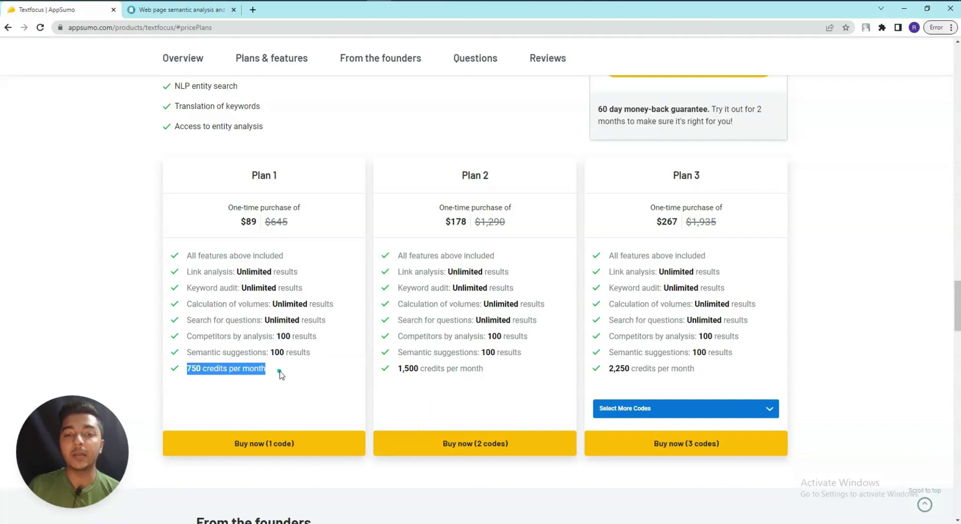
pyautogui.moveTo(402, 369); pyautogui.dragTo(493, 369)
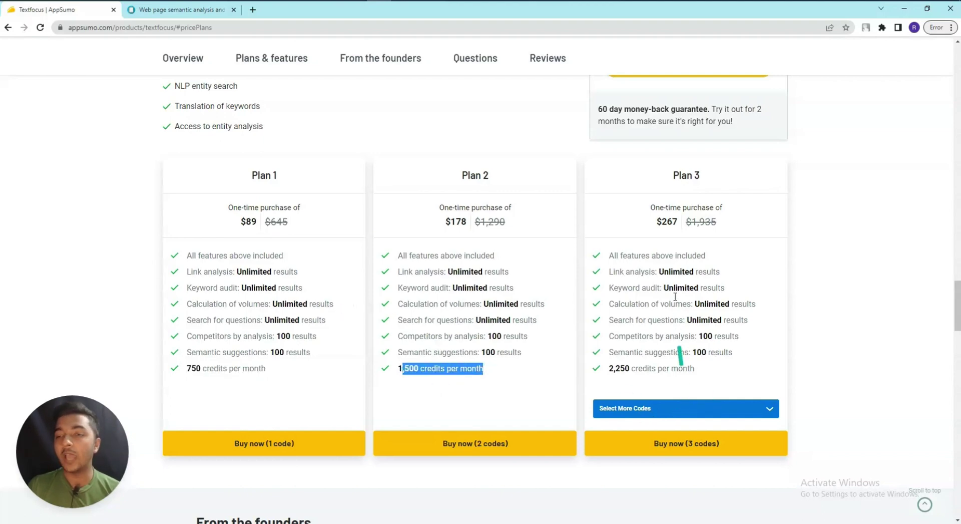
# Step: Open the Textfocus customer reviews, skim through them and return to the product overview
pyautogui.scroll(5, 674, 236)
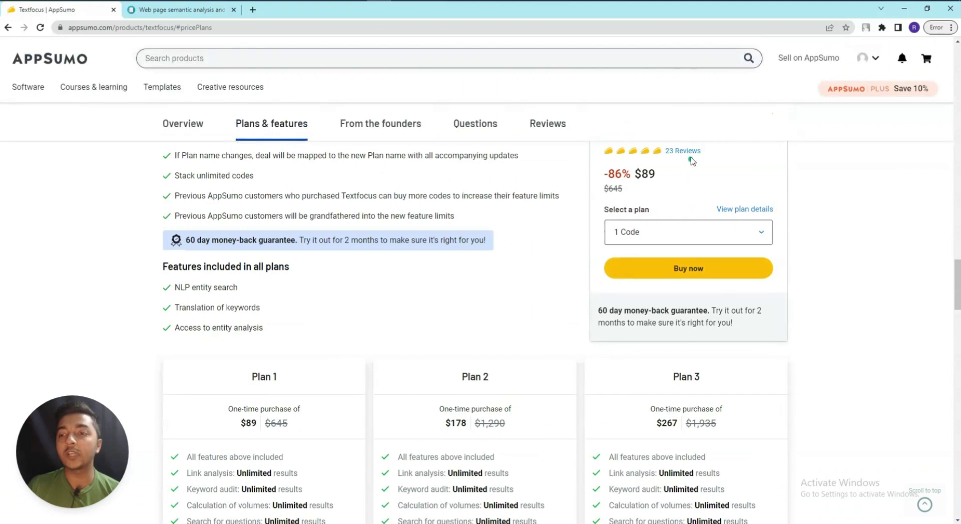
pyautogui.scroll(3, 662, 174)
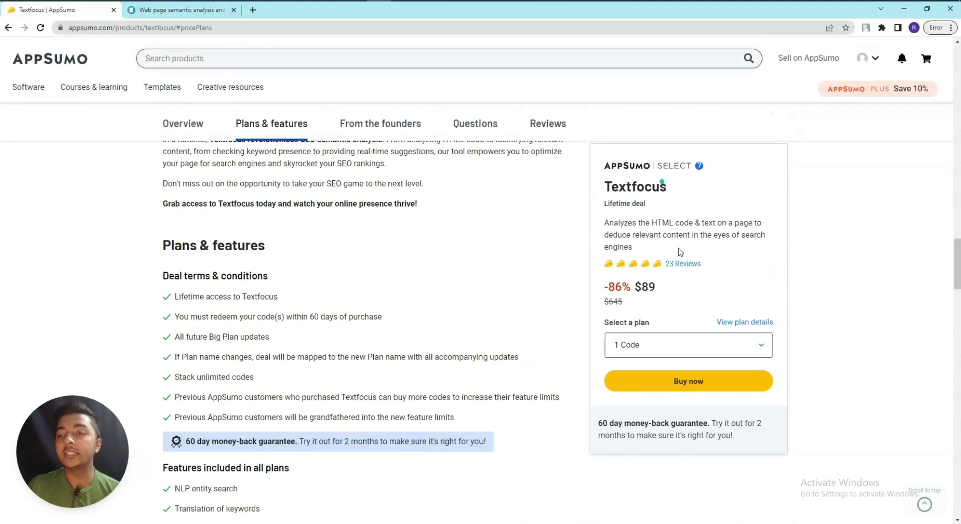
pyautogui.click(682, 260)
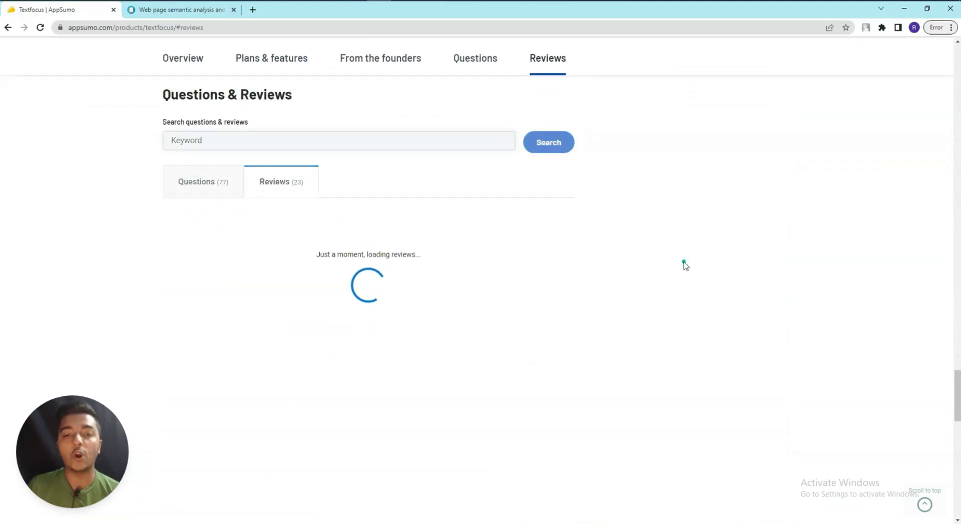
pyautogui.scroll(-6, 684, 264)
pyautogui.scroll(-12, 684, 264)
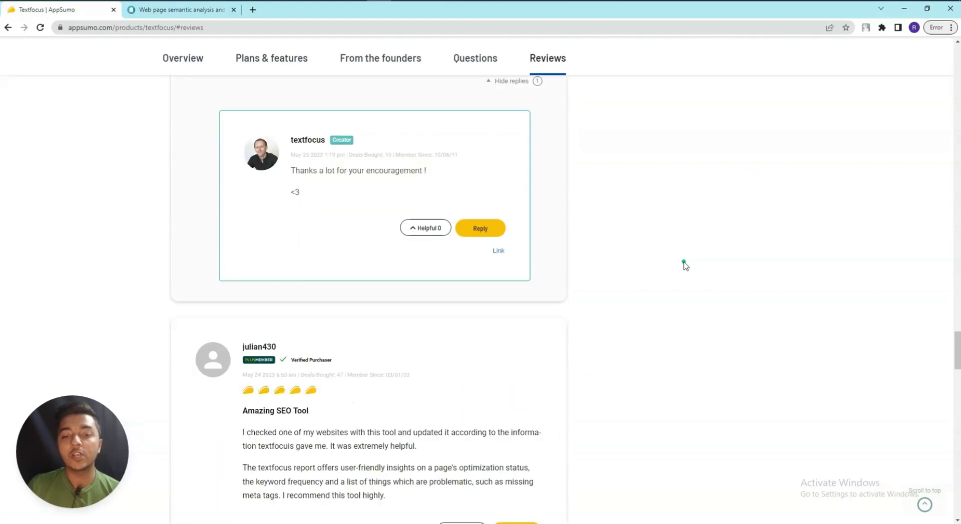
pyautogui.scroll(20, 659, 422)
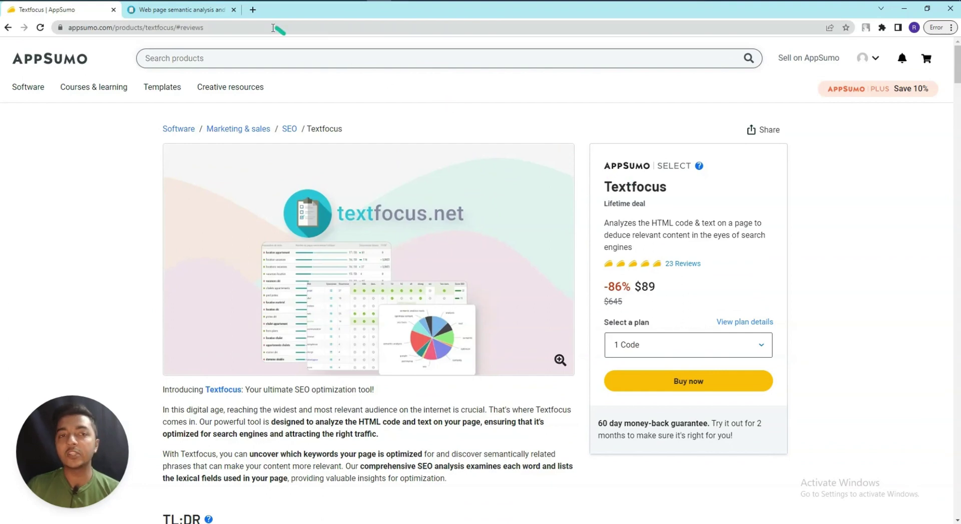
# Step: Switch to the textfocus.net site and open its Page SEO analysis tool
pyautogui.click(192, 10)
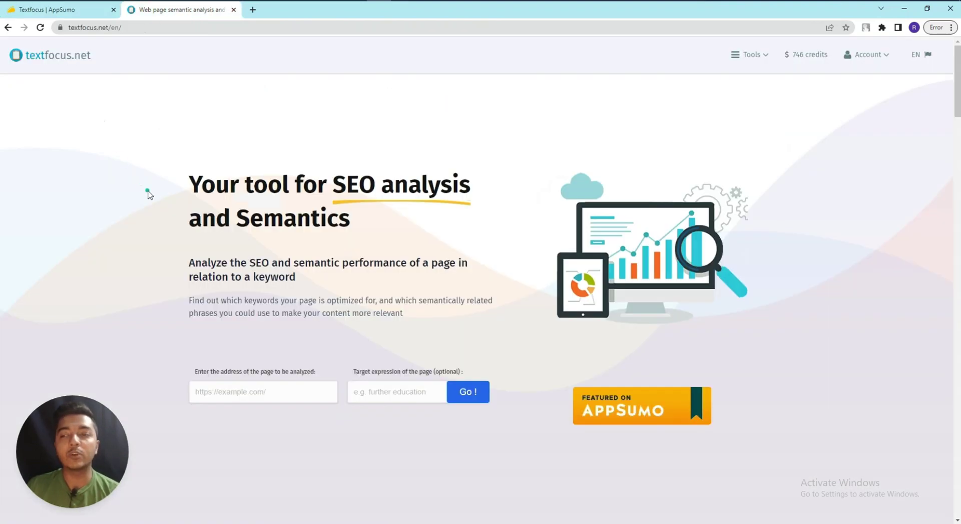
pyautogui.click(750, 56)
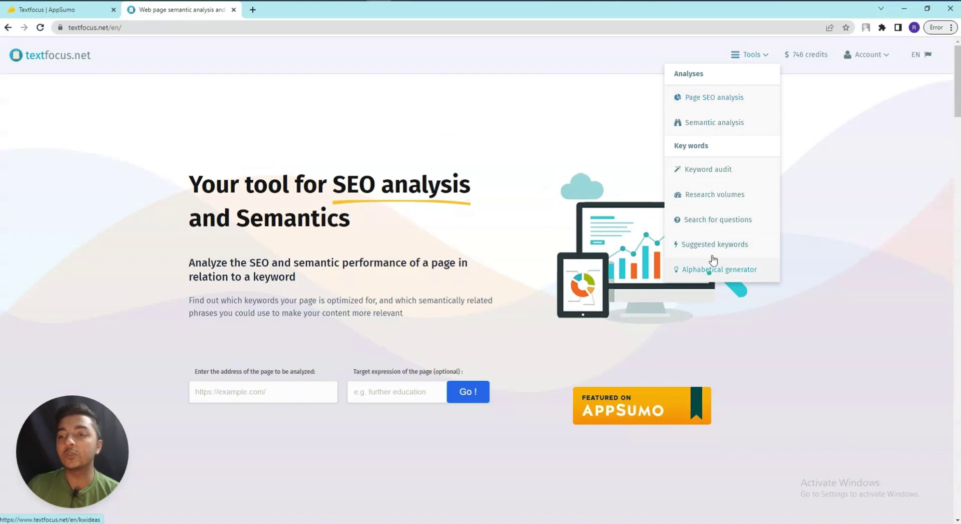
pyautogui.click(708, 100)
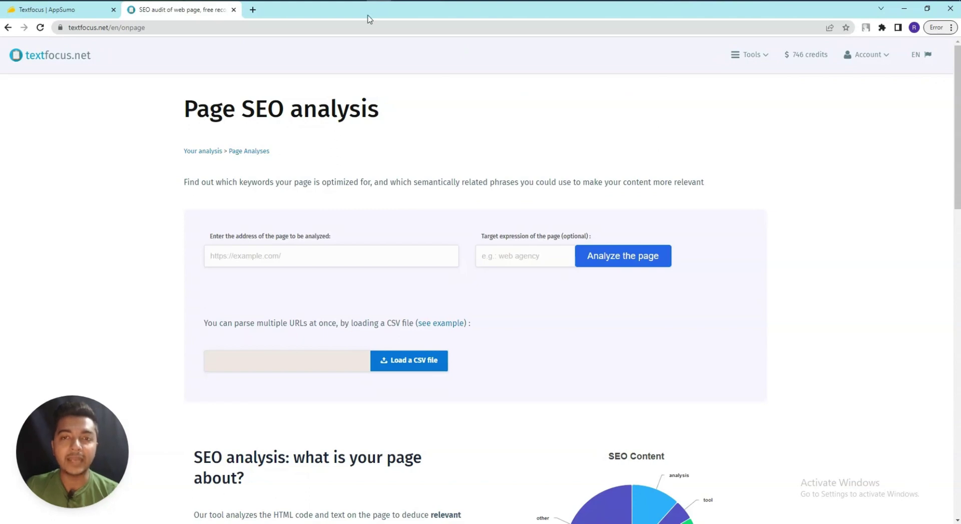
pyautogui.click(75, 10)
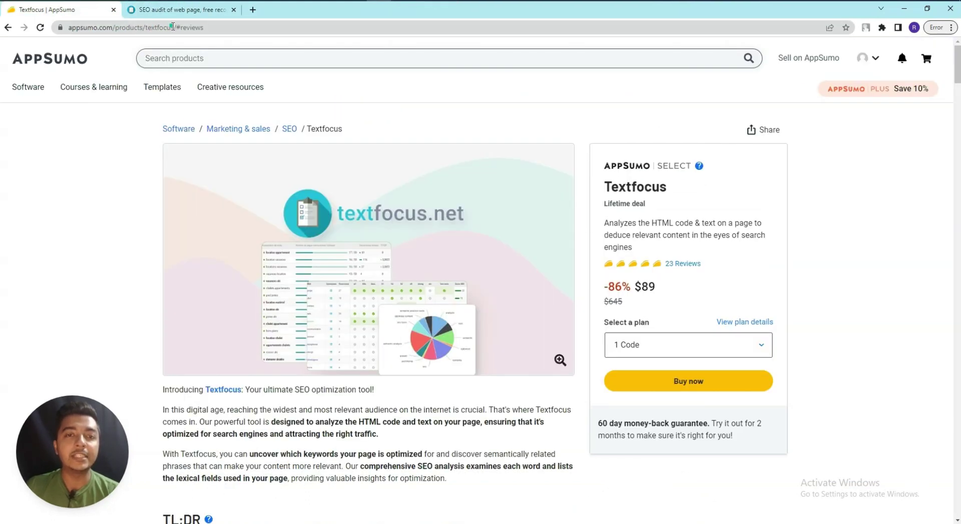
pyautogui.moveTo(172, 26); pyautogui.dragTo(69, 28)
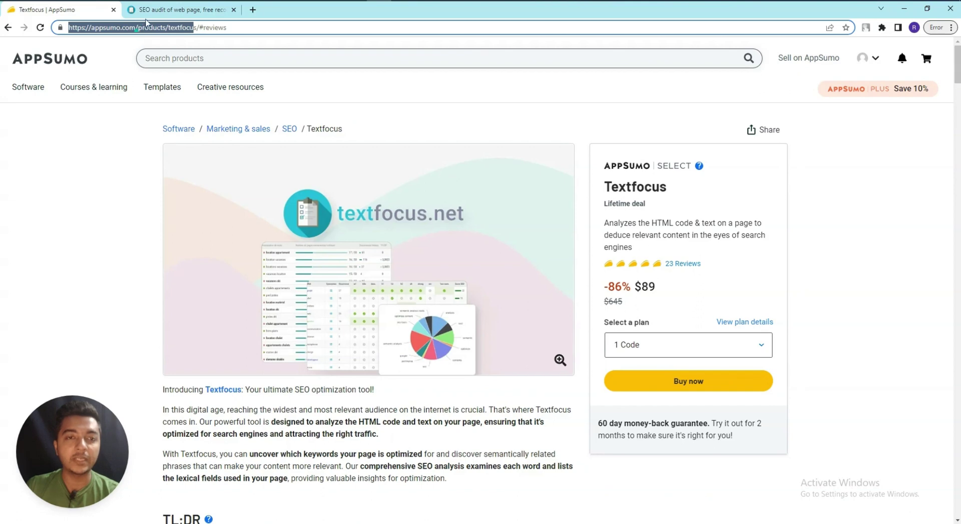
pyautogui.hotkey('ctrl', 'c')
pyautogui.click(165, 10)
pyautogui.click(297, 254)
pyautogui.hotkey('ctrl', 'v')
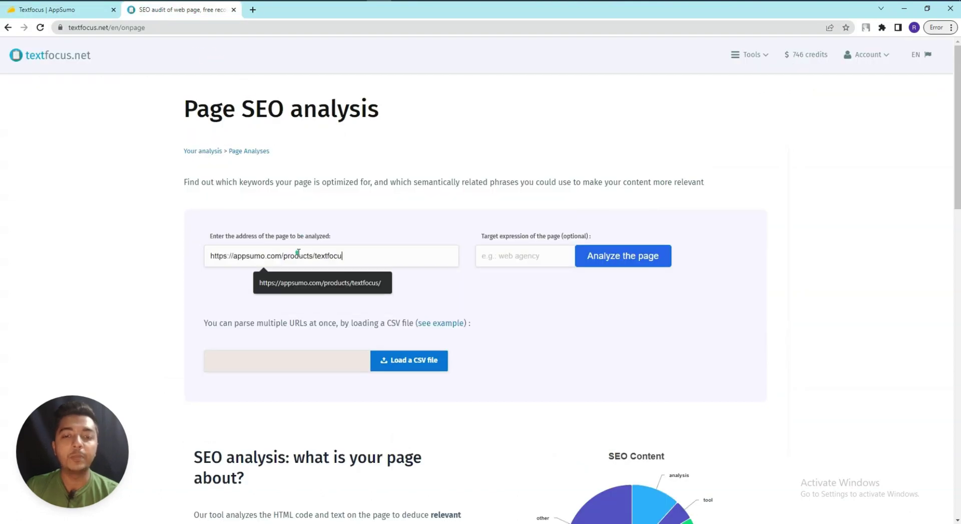
pyautogui.click(440, 224)
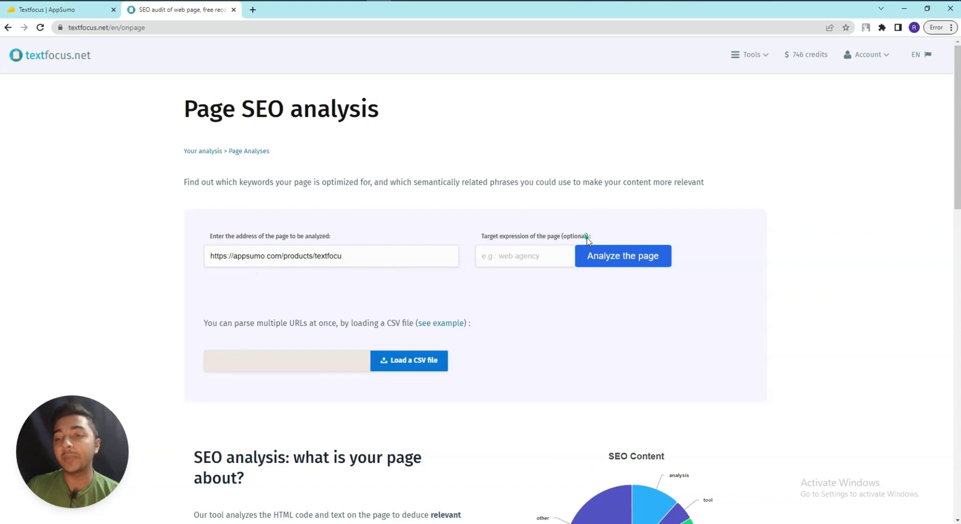
# Step: Copy the product name Textfocus from the AppSumo page into the target expression and run the page analysis
pyautogui.click(77, 12)
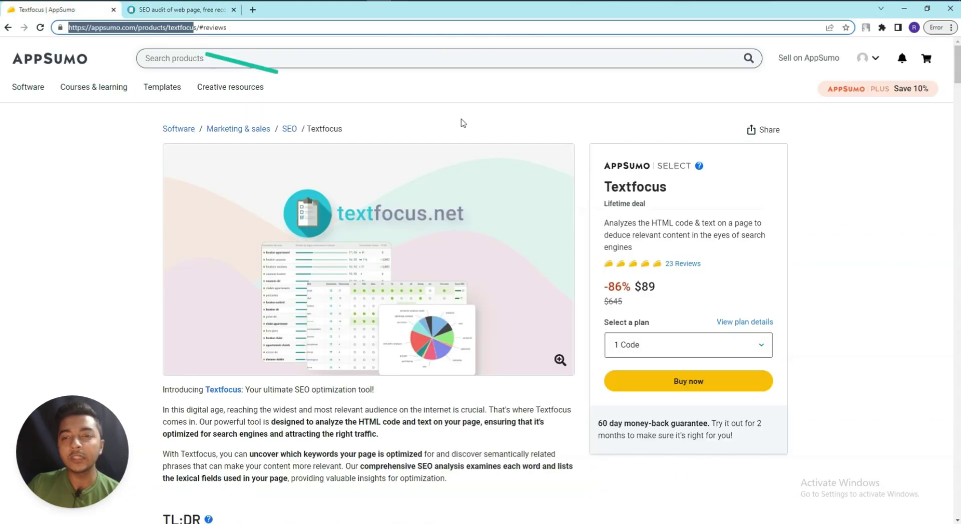
pyautogui.doubleClick(661, 190)
pyautogui.rightClick(660, 191)
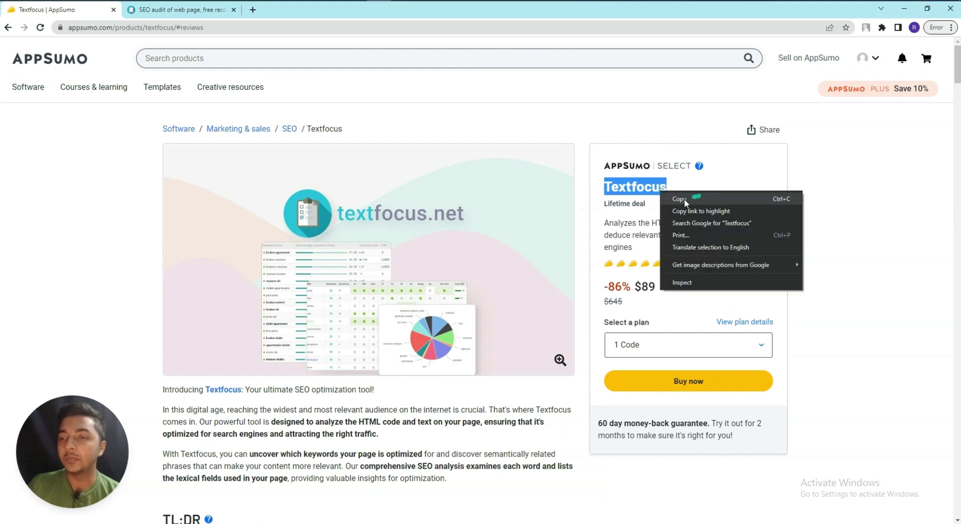
pyautogui.click(685, 199)
pyautogui.click(192, 12)
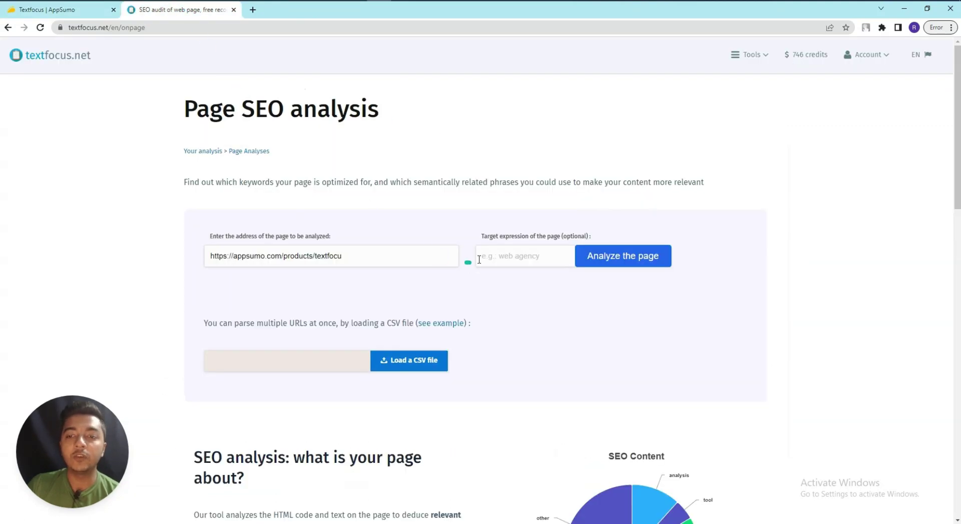
pyautogui.hotkey('ctrl', 'v')
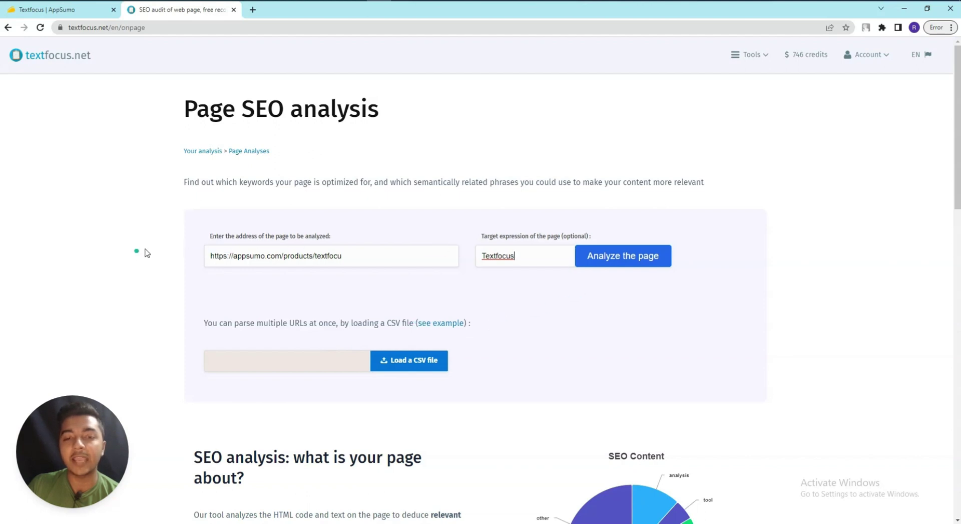
pyautogui.click(625, 256)
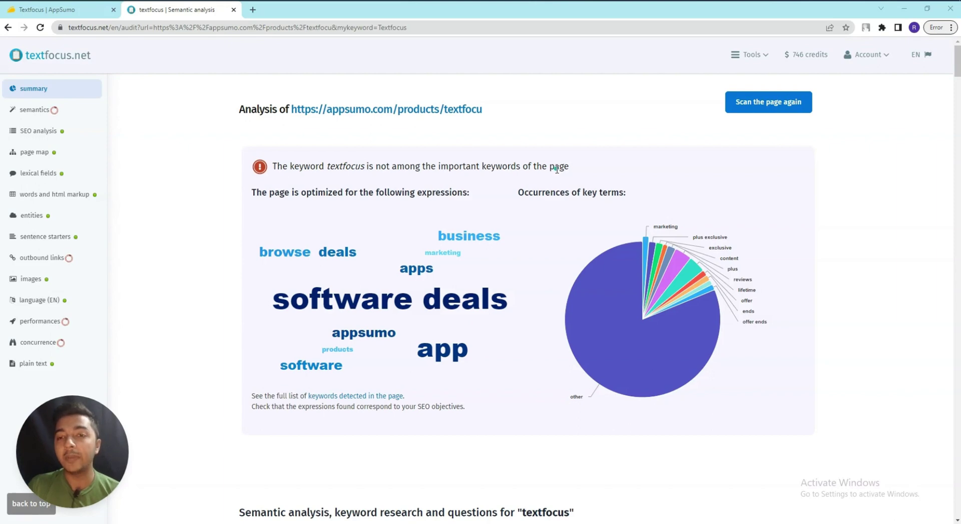
# Step: Examine the report summary's keyword notice, optimized expressions and key-term occurrence chart, plus the semantic analysis section for "textfocus"
pyautogui.doubleClick(333, 166)
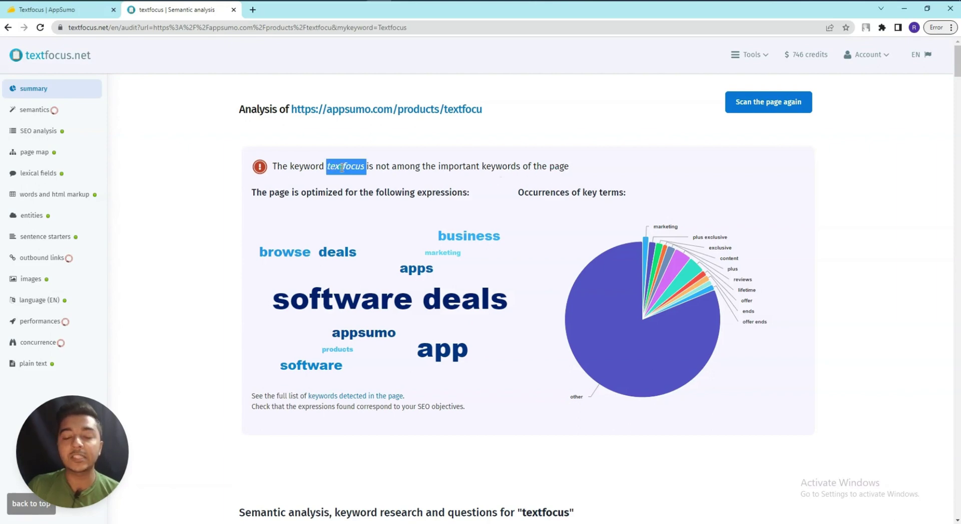
pyautogui.click(335, 168)
pyautogui.moveTo(291, 166); pyautogui.dragTo(566, 164)
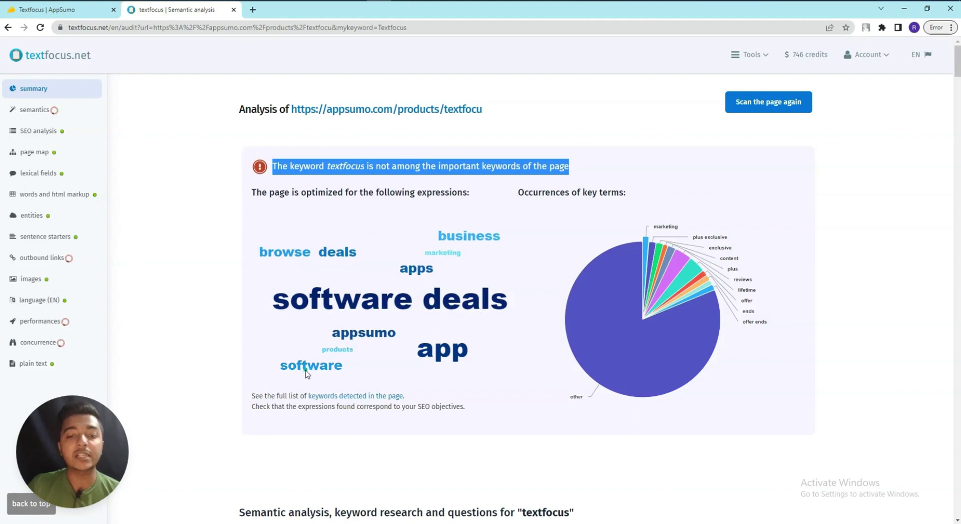
pyautogui.moveTo(678, 266)
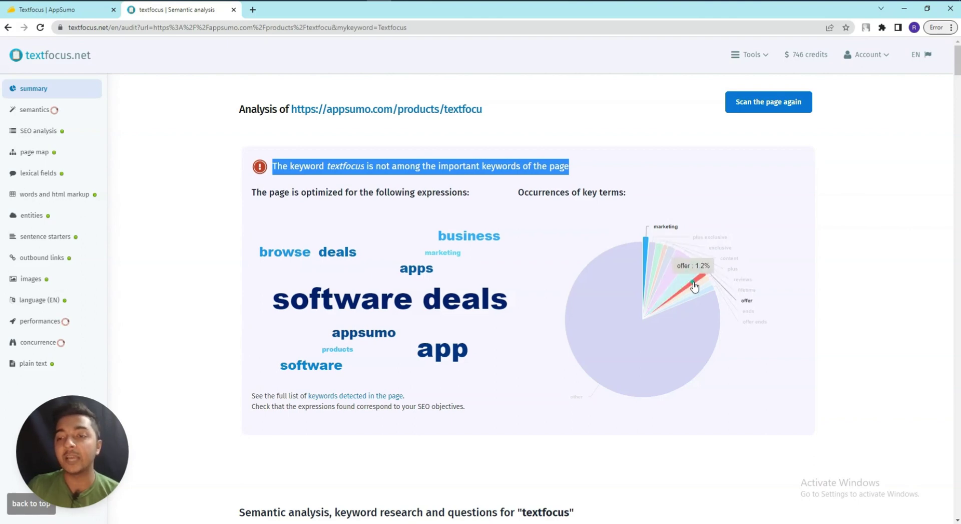
pyautogui.moveTo(686, 315)
pyautogui.scroll(-1, 674, 331)
pyautogui.scroll(-5, 673, 331)
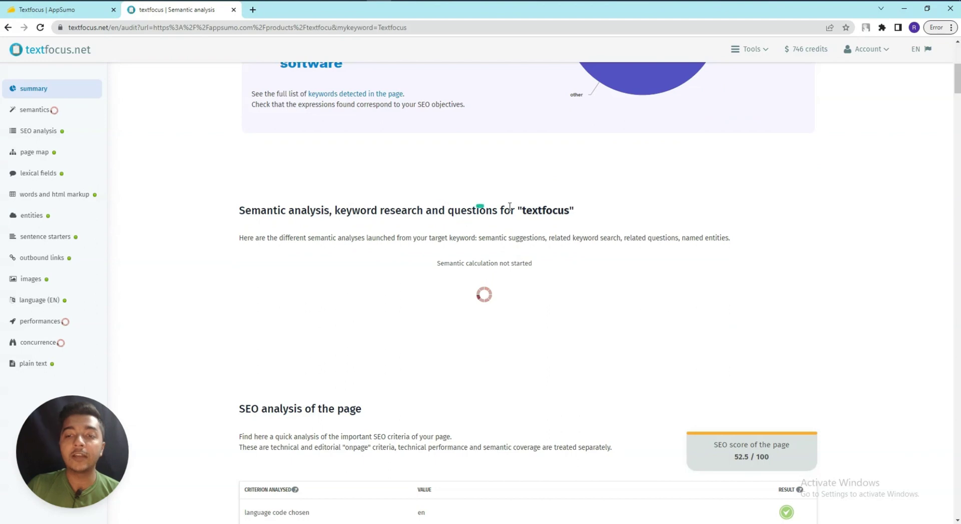
pyautogui.moveTo(526, 211); pyautogui.dragTo(576, 211)
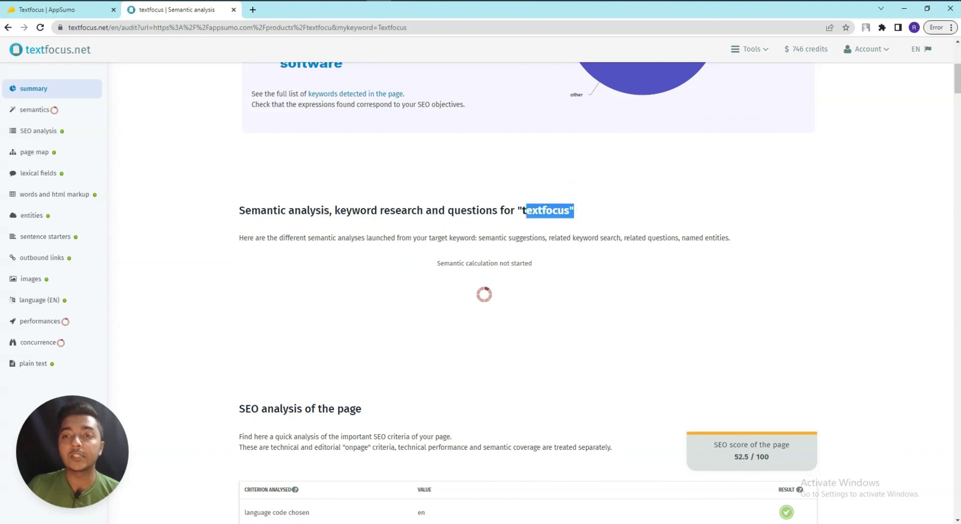
pyautogui.click(534, 231)
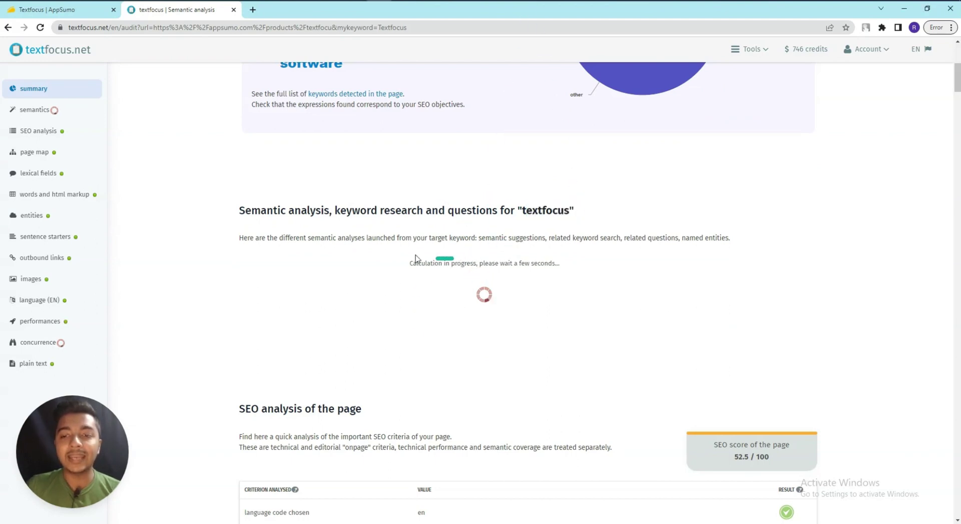
# Step: Go to the report's SEO analysis section and review the page's SEO score and analysed criteria
pyautogui.scroll(-4, 491, 260)
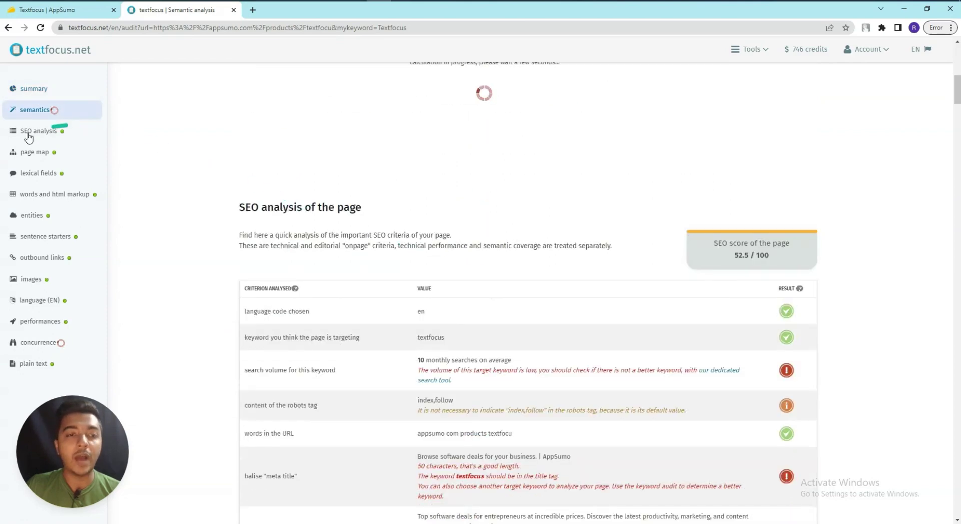
pyautogui.click(30, 131)
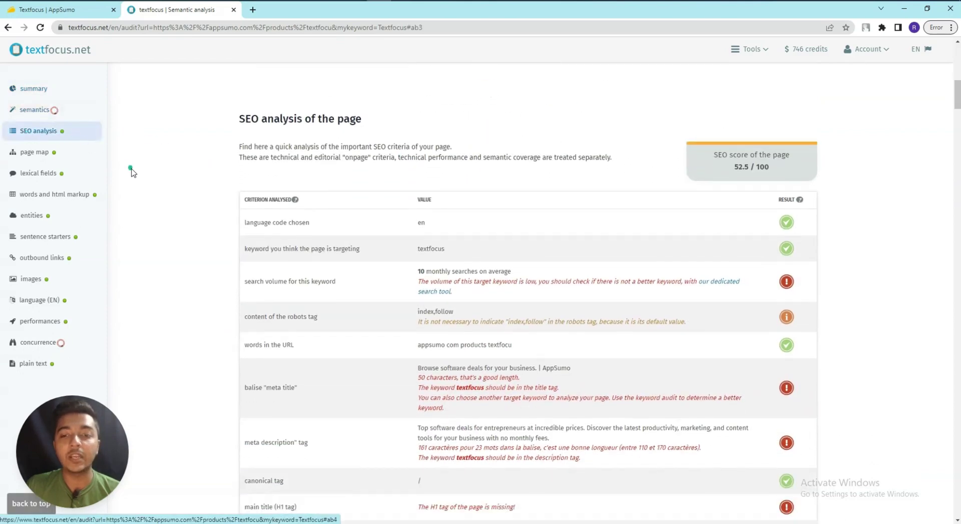
pyautogui.scroll(-2, 131, 172)
pyautogui.scroll(1, 220, 150)
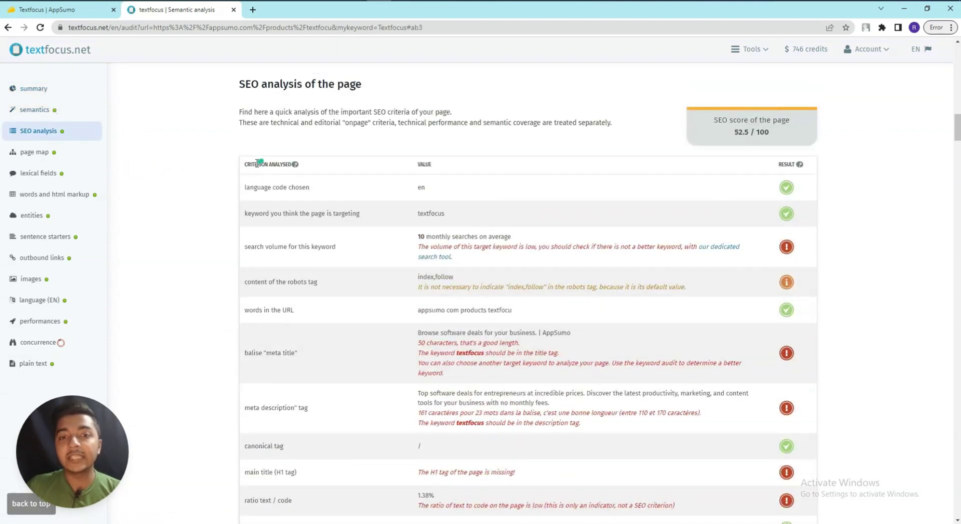
# Step: Review the SEO analysis criteria for language code, targeted keyword and search volume
pyautogui.moveTo(295, 167)
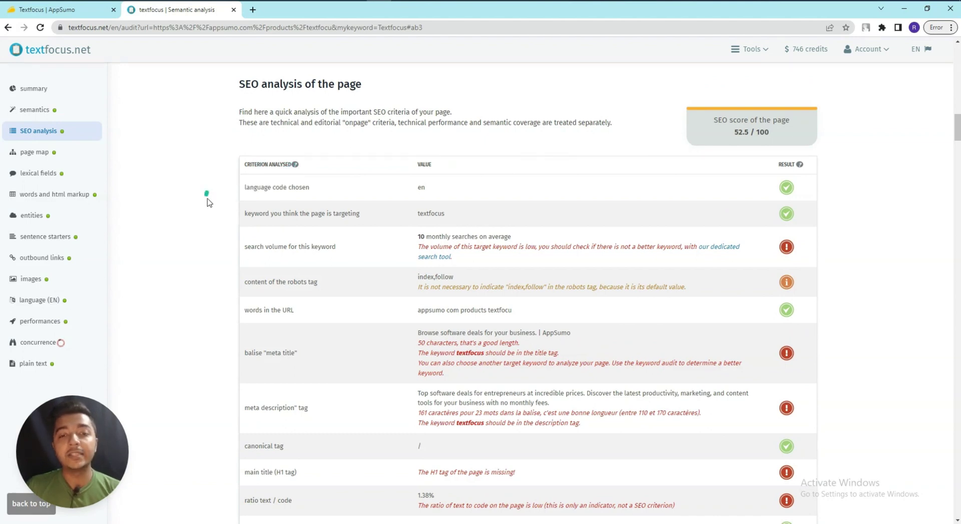
pyautogui.moveTo(244, 187); pyautogui.dragTo(358, 191)
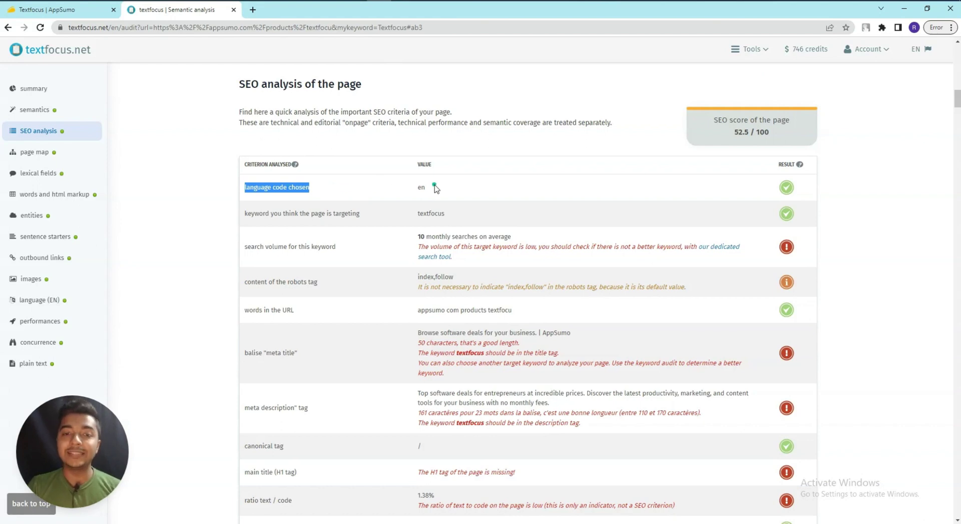
pyautogui.moveTo(261, 214); pyautogui.dragTo(330, 214)
pyautogui.moveTo(417, 214); pyautogui.dragTo(456, 217)
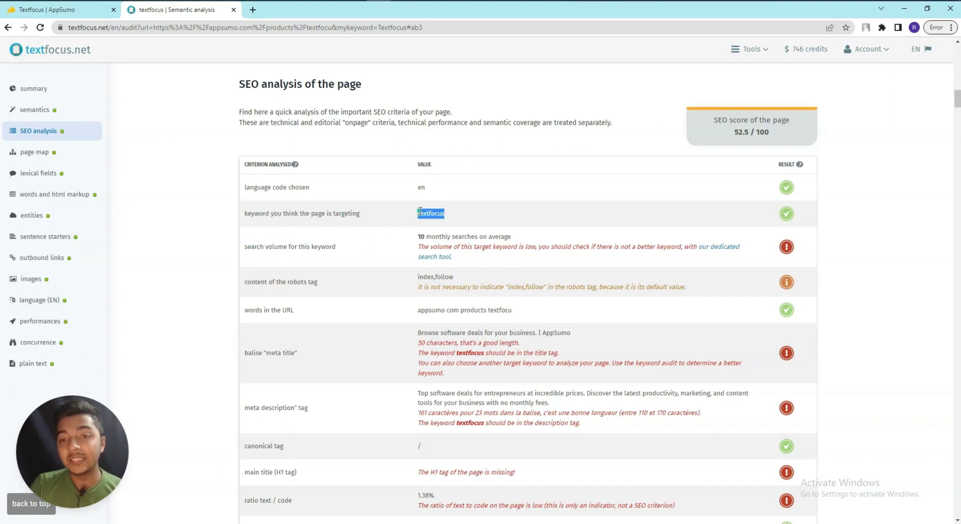
pyautogui.moveTo(245, 247); pyautogui.dragTo(311, 247)
pyautogui.moveTo(418, 236); pyautogui.dragTo(521, 236)
pyautogui.click(520, 237)
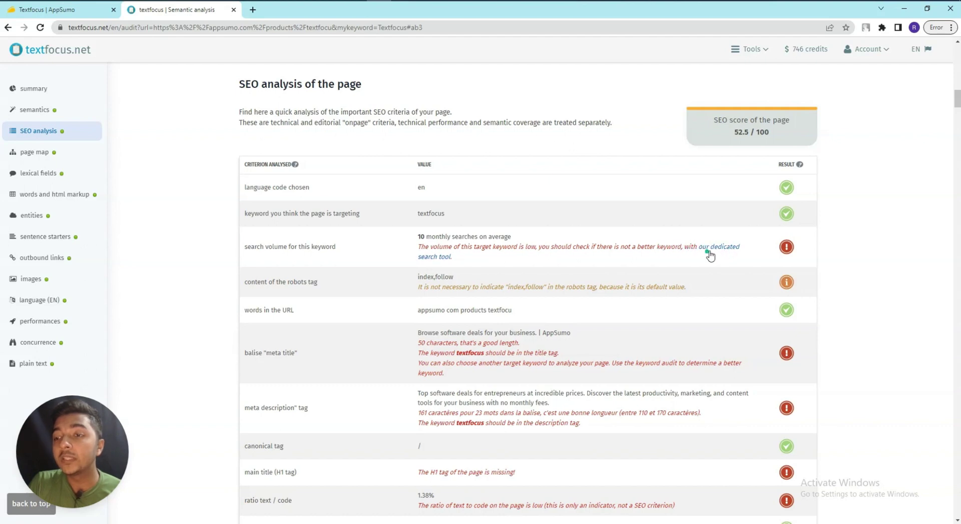
# Step: Open the dedicated keyword search tool linked in the search volume criterion, check its purpose, and return to the analysis report
pyautogui.click(441, 257)
pyautogui.click(309, 10)
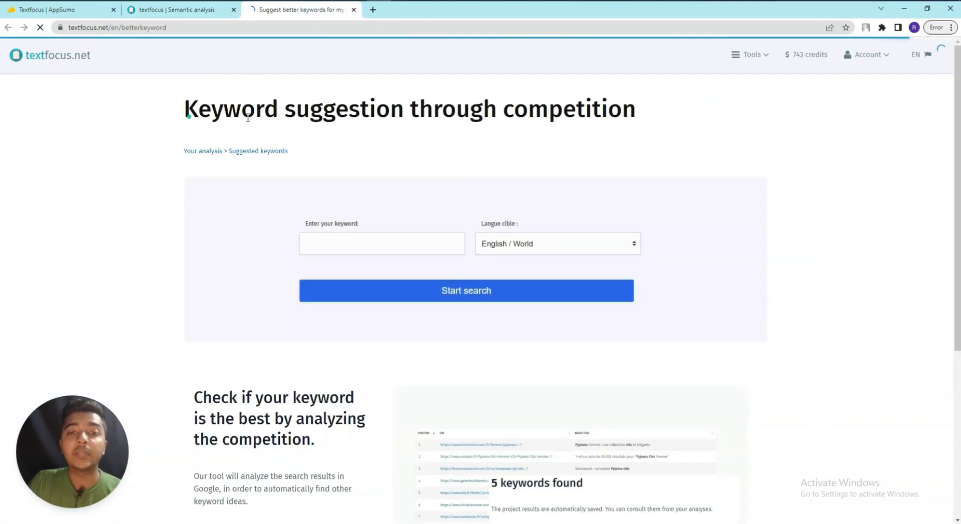
pyautogui.moveTo(185, 115); pyautogui.dragTo(550, 118)
pyautogui.click(183, 11)
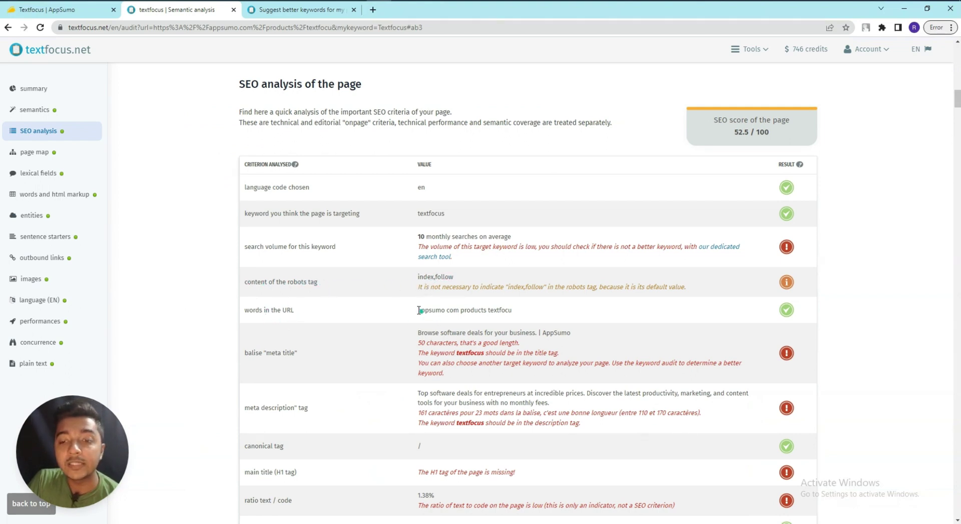
# Step: Compare the report's words in the URL with the address of the AppSumo product page, and return to the report
pyautogui.moveTo(418, 313); pyautogui.dragTo(527, 312)
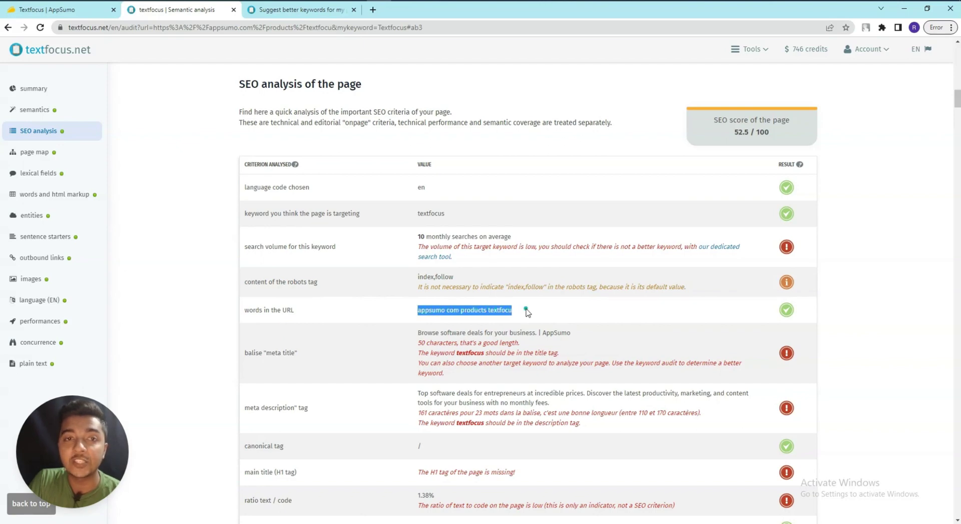
pyautogui.click(80, 10)
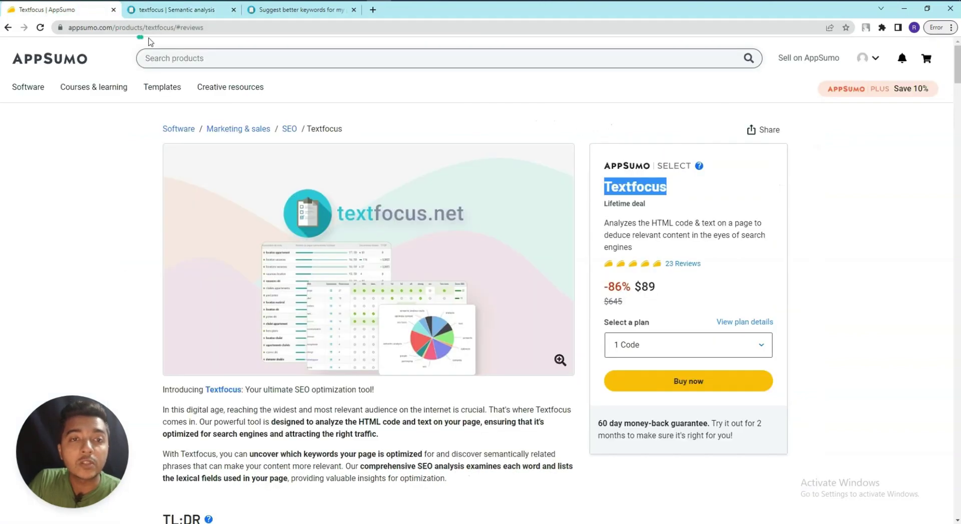
pyautogui.moveTo(174, 28); pyautogui.dragTo(154, 29)
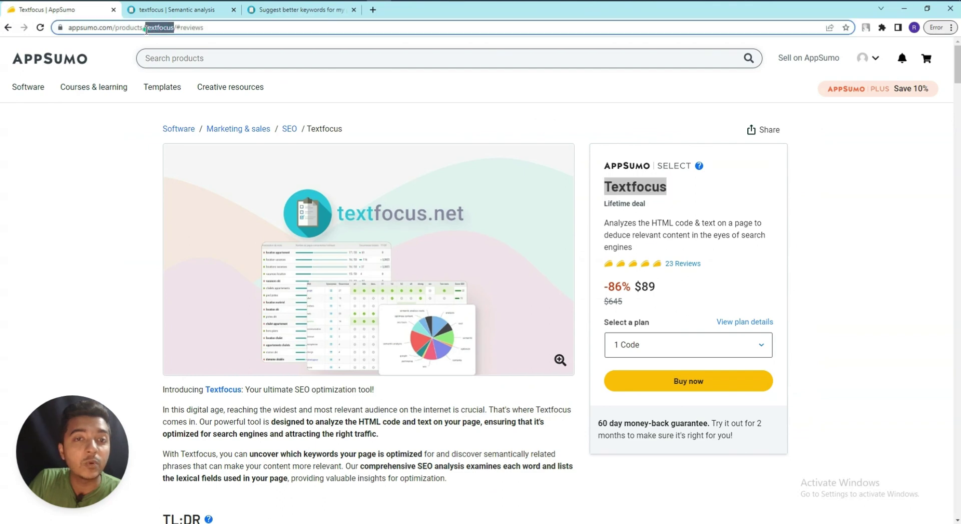
pyautogui.doubleClick(150, 28)
pyautogui.click(112, 28)
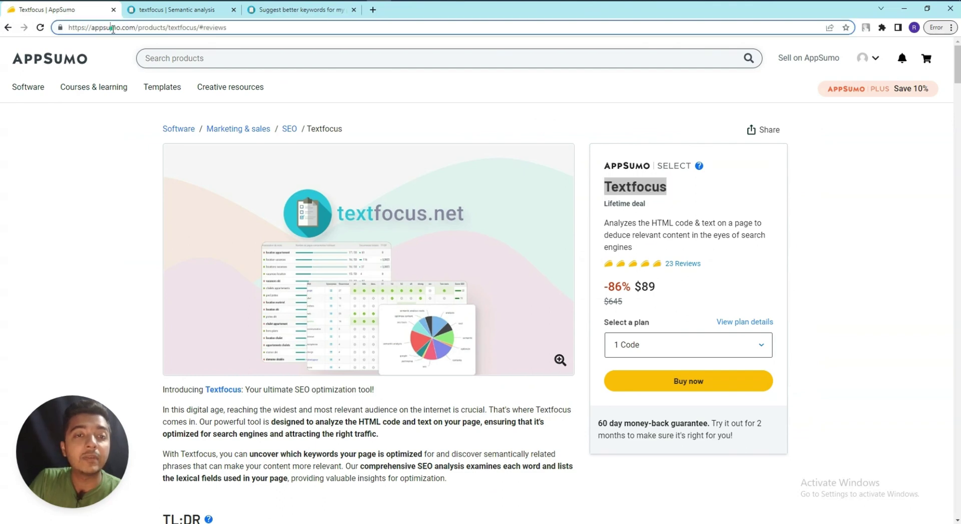
pyautogui.click(146, 10)
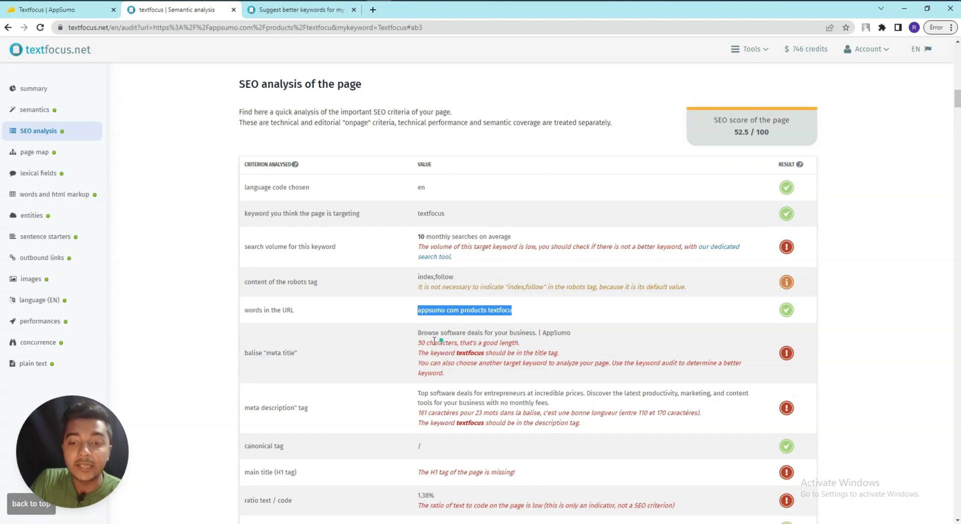
# Step: Examine the meta title criterion, including the title text, its length assessment and the advice about the keyword textfocus
pyautogui.moveTo(421, 334); pyautogui.dragTo(573, 334)
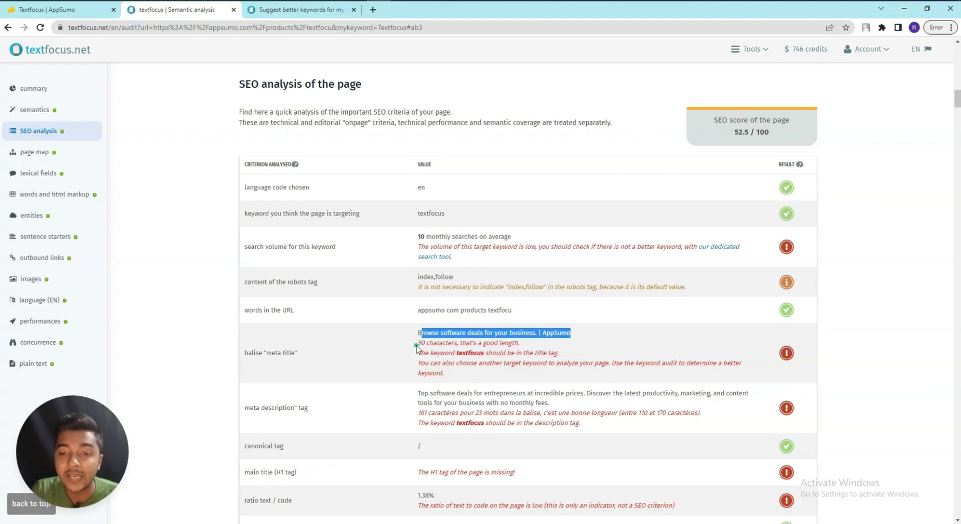
pyautogui.moveTo(419, 345); pyautogui.dragTo(521, 344)
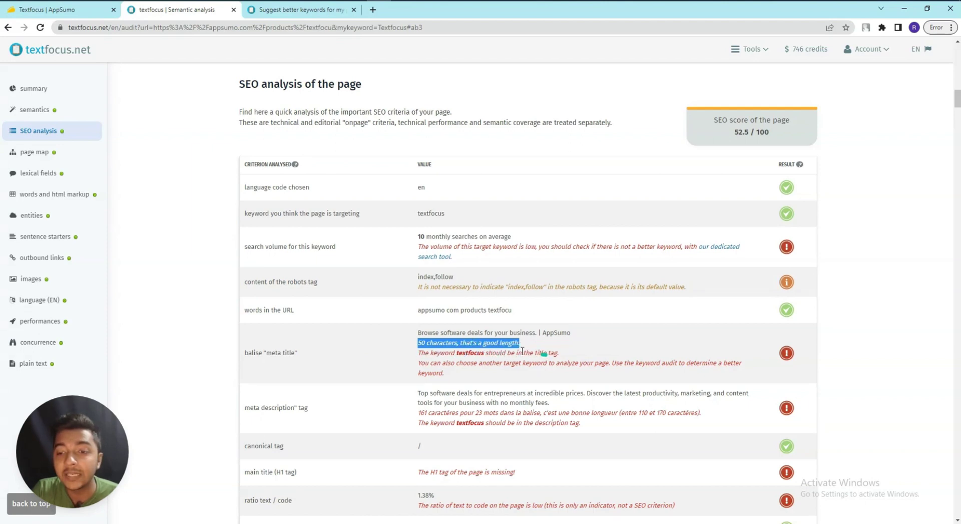
pyautogui.moveTo(435, 334); pyautogui.dragTo(566, 331)
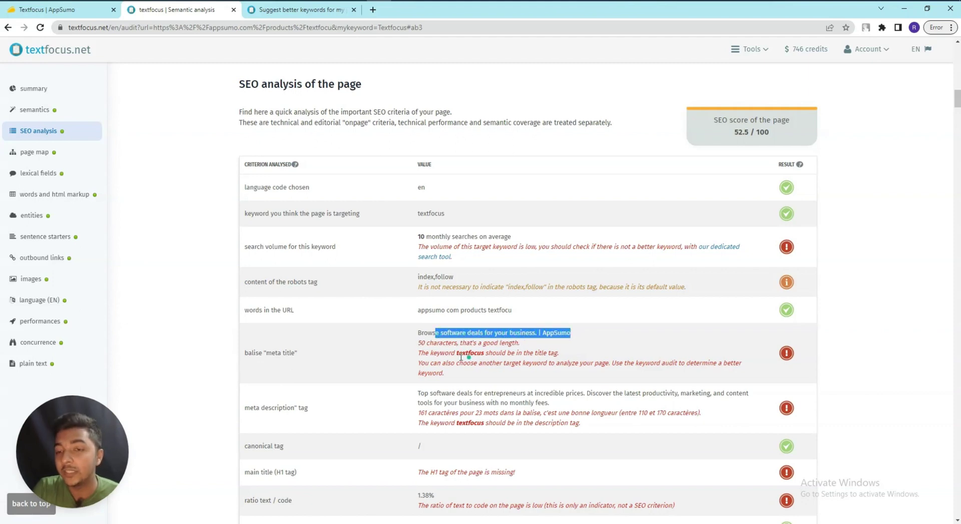
pyautogui.moveTo(457, 353); pyautogui.dragTo(486, 354)
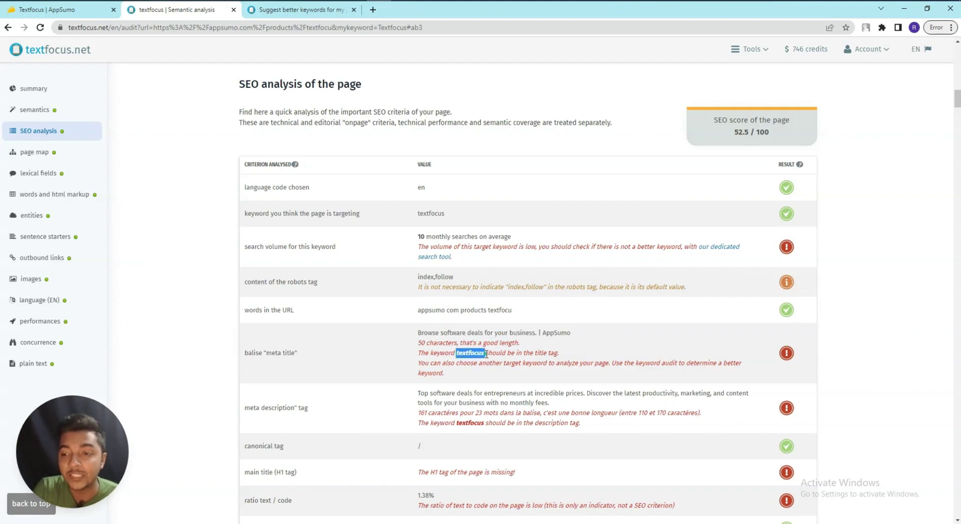
# Step: Examine the meta description criterion, including its recommended length range and keyword advice, and check the available interface languages
pyautogui.scroll(-2, 480, 345)
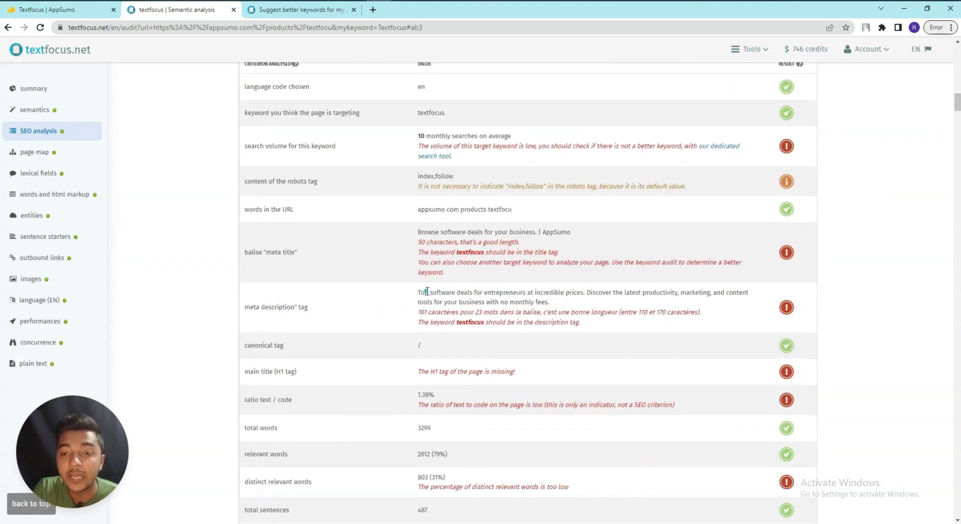
pyautogui.tripleClick(427, 291)
pyautogui.click(428, 304)
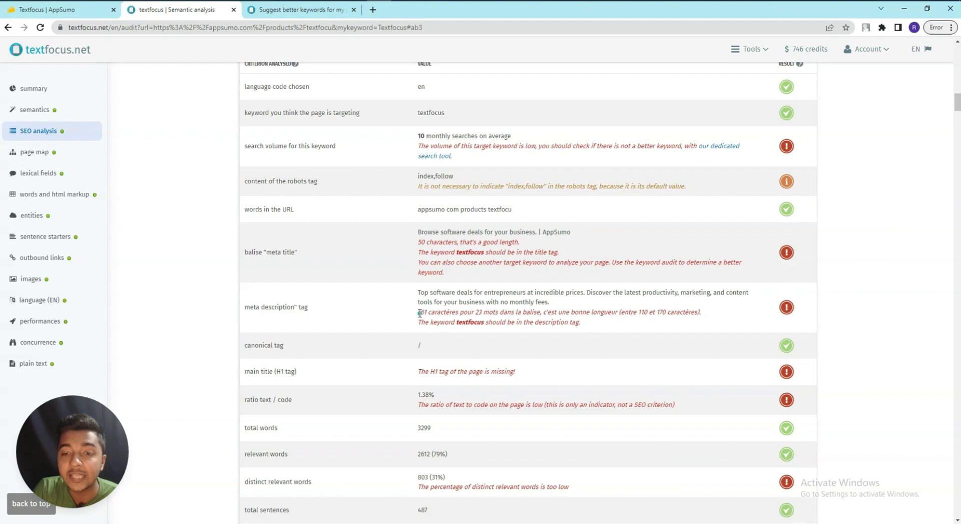
pyautogui.moveTo(425, 312); pyautogui.dragTo(638, 323)
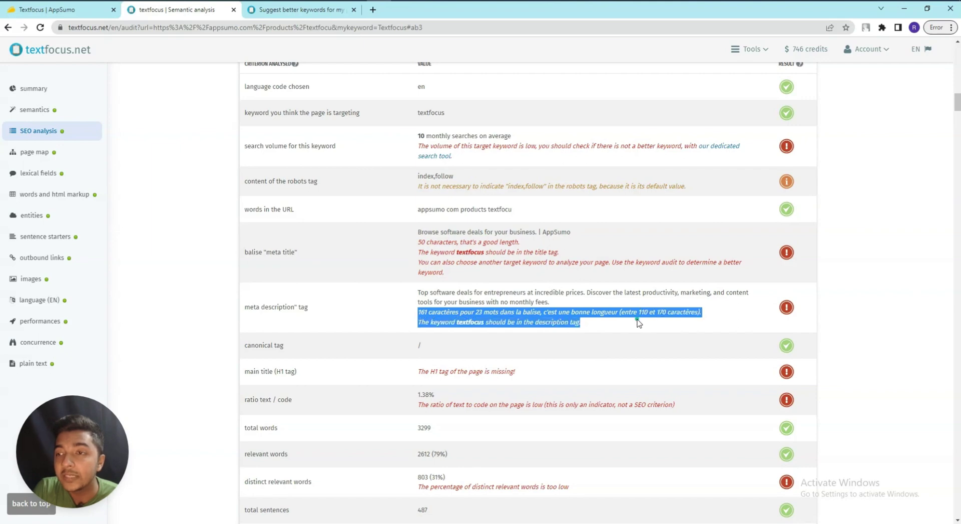
pyautogui.scroll(5, 637, 290)
pyautogui.scroll(-4, 636, 260)
pyautogui.moveTo(925, 55)
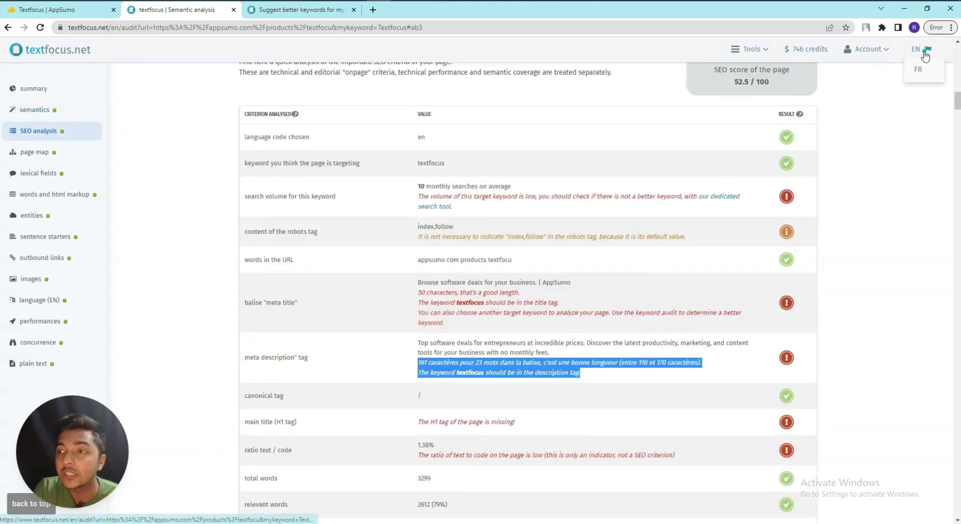
pyautogui.click(641, 365)
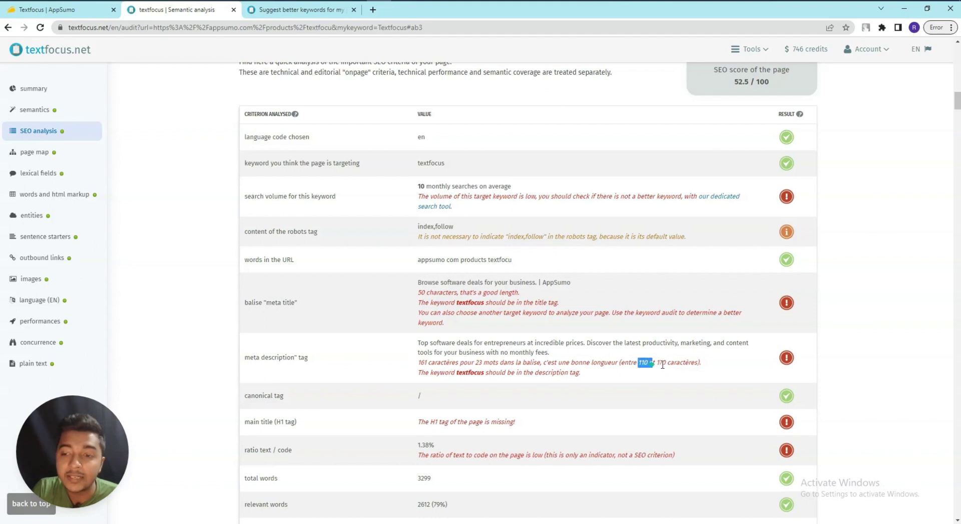
pyautogui.moveTo(662, 364); pyautogui.dragTo(671, 365)
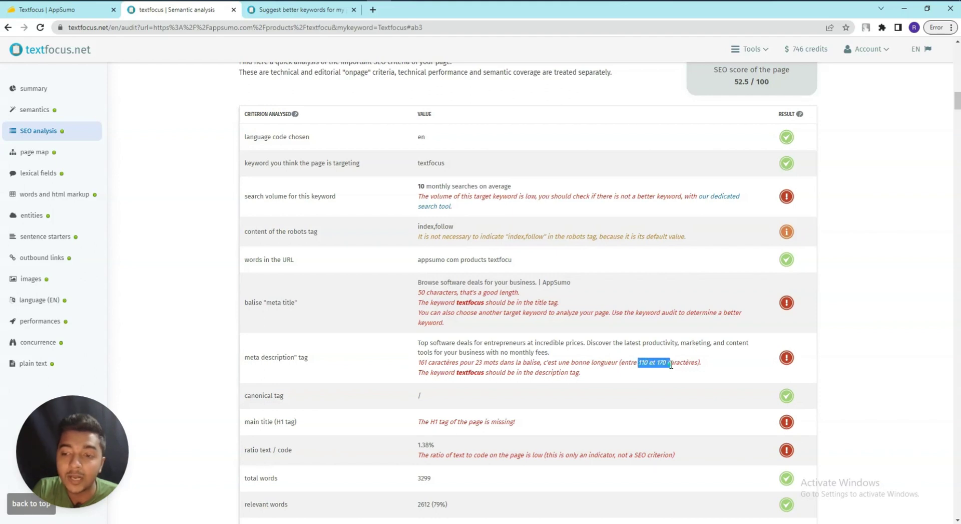
pyautogui.doubleClick(470, 371)
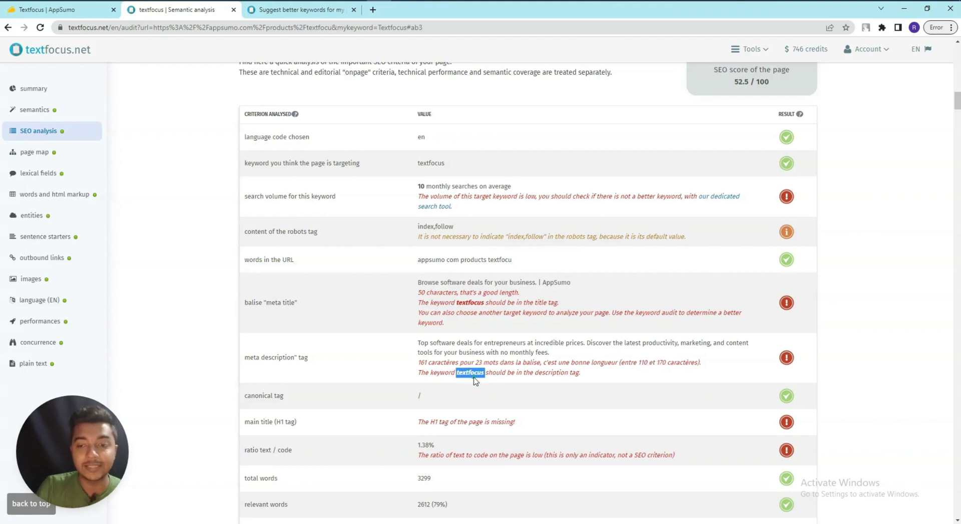
# Step: Review the remaining SEO criteria, from the canonical tag and H1 title through word counts, links, images and footer text
pyautogui.scroll(-6, 475, 381)
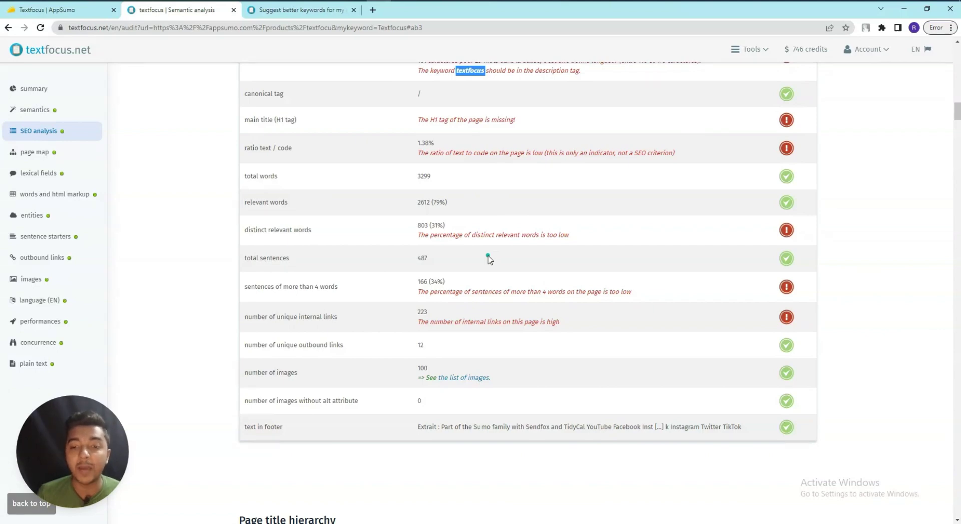
pyautogui.scroll(3, 731, 232)
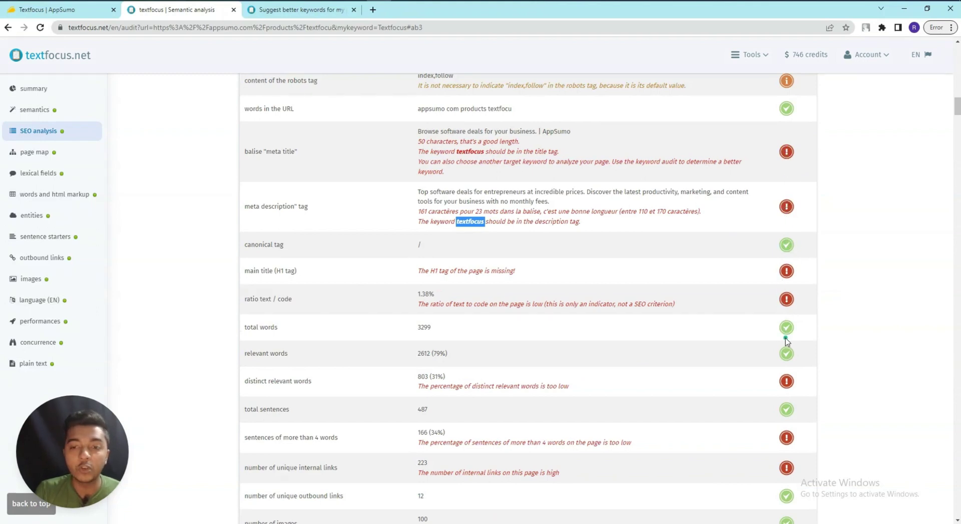
pyautogui.scroll(-5, 786, 340)
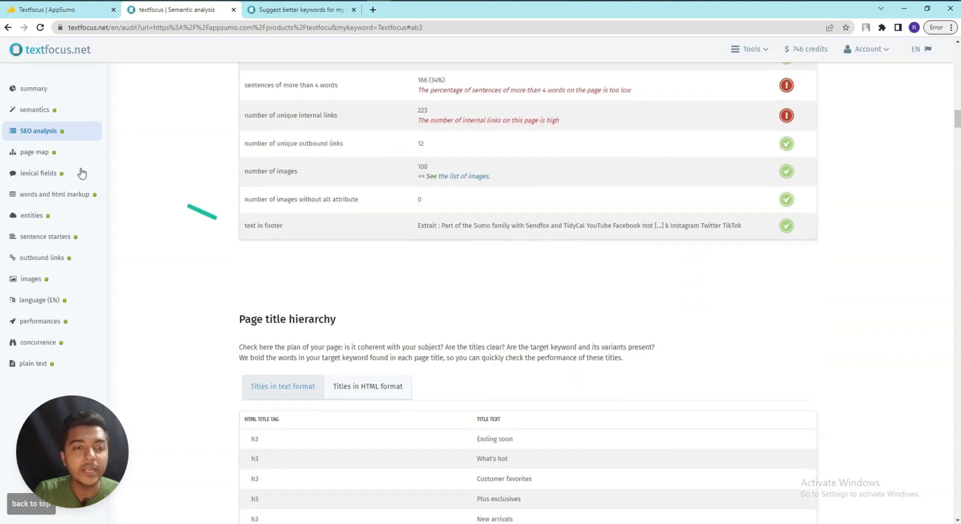
# Step: Go to the page map and review the page title hierarchy in both HTML format and text format
pyautogui.click(46, 154)
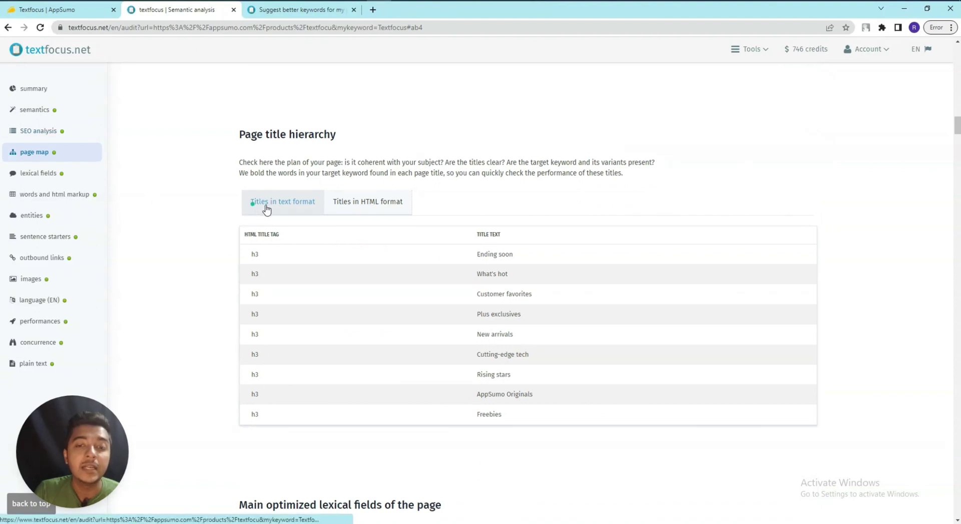
pyautogui.click(370, 207)
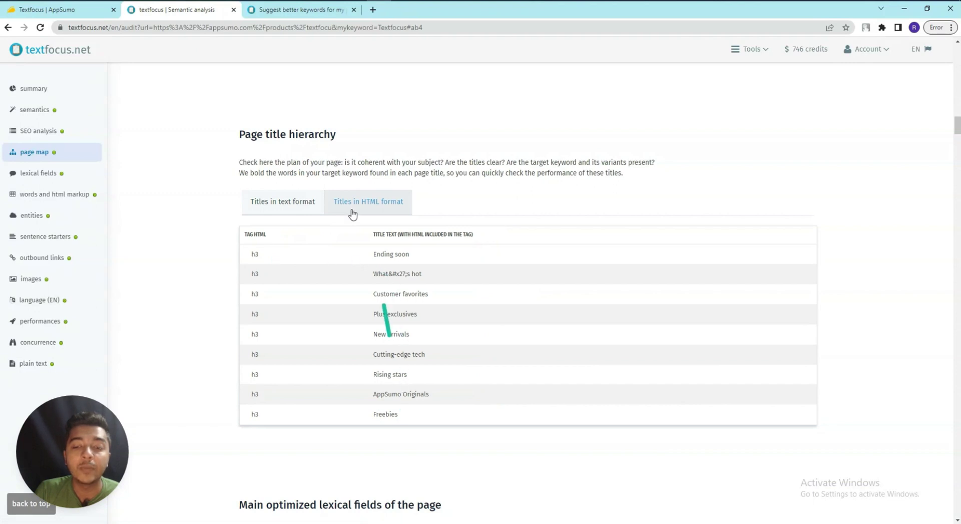
pyautogui.click(280, 204)
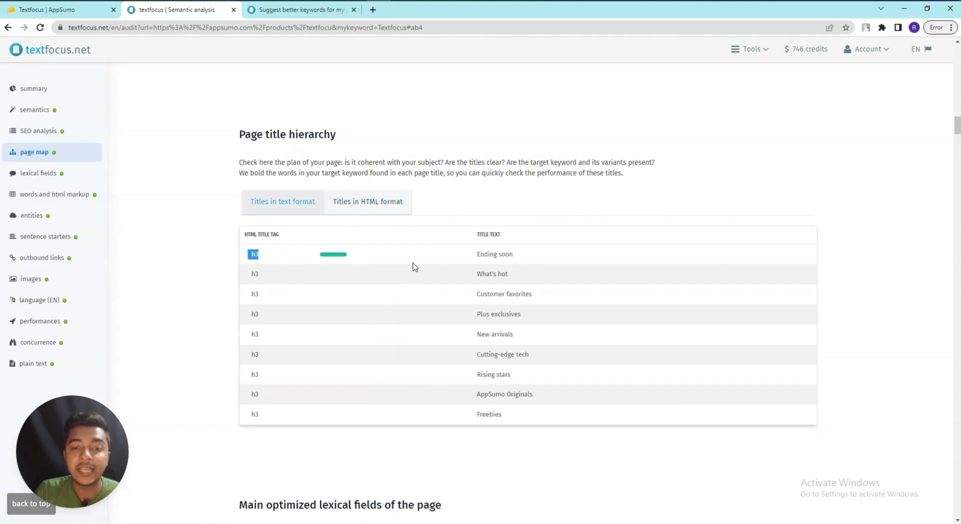
pyautogui.moveTo(475, 254); pyautogui.dragTo(513, 254)
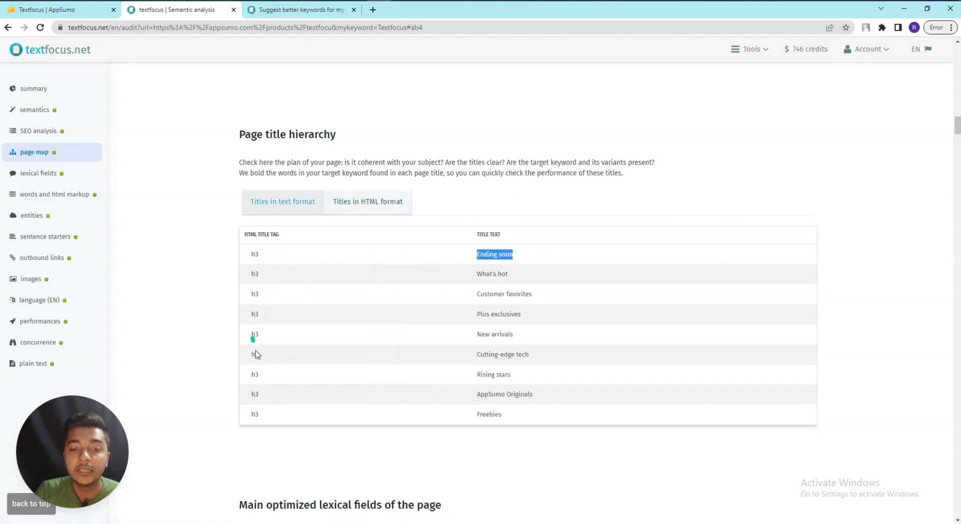
pyautogui.moveTo(259, 415); pyautogui.dragTo(233, 266)
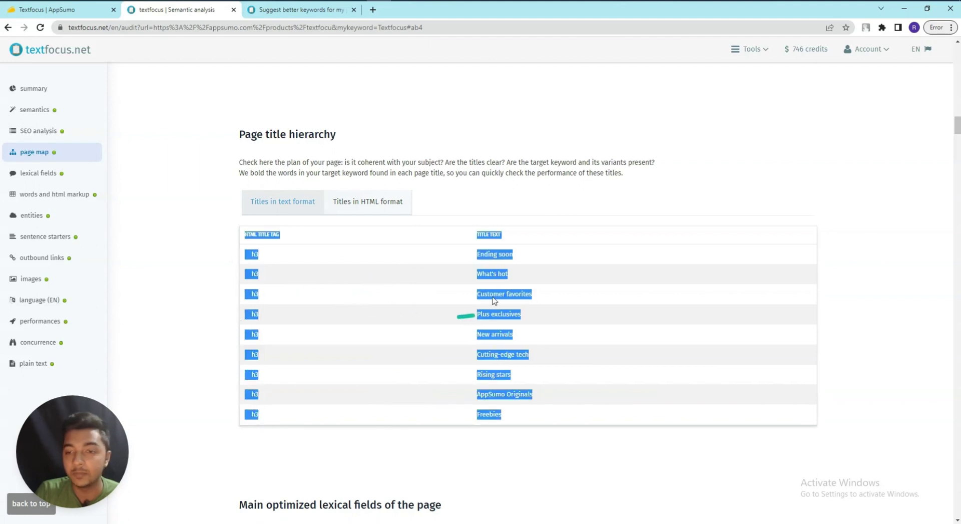
pyautogui.click(516, 286)
pyautogui.moveTo(484, 254); pyautogui.dragTo(521, 401)
pyautogui.click(498, 390)
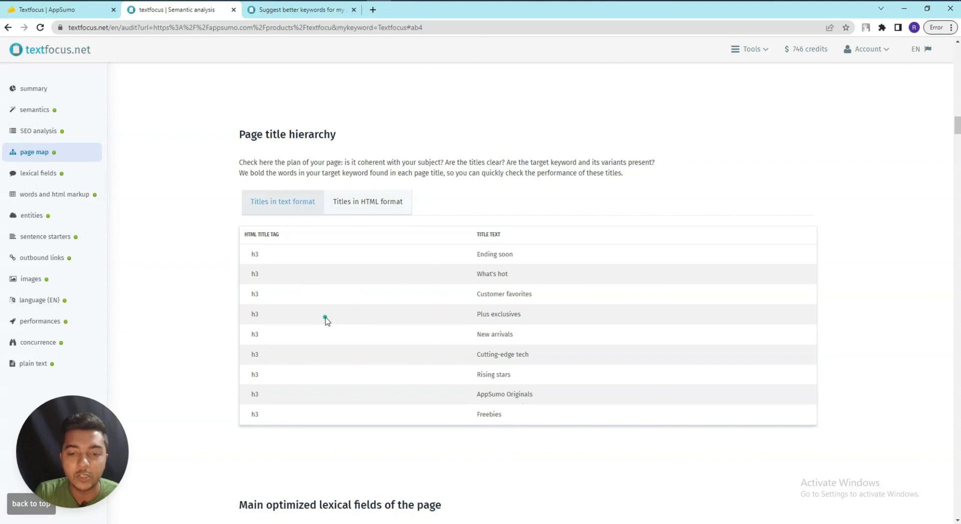
pyautogui.scroll(-3, 326, 317)
# Step: Go to the lexical fields section and review the main lexical themes, continuing to the relevant main keywords table
pyautogui.click(64, 175)
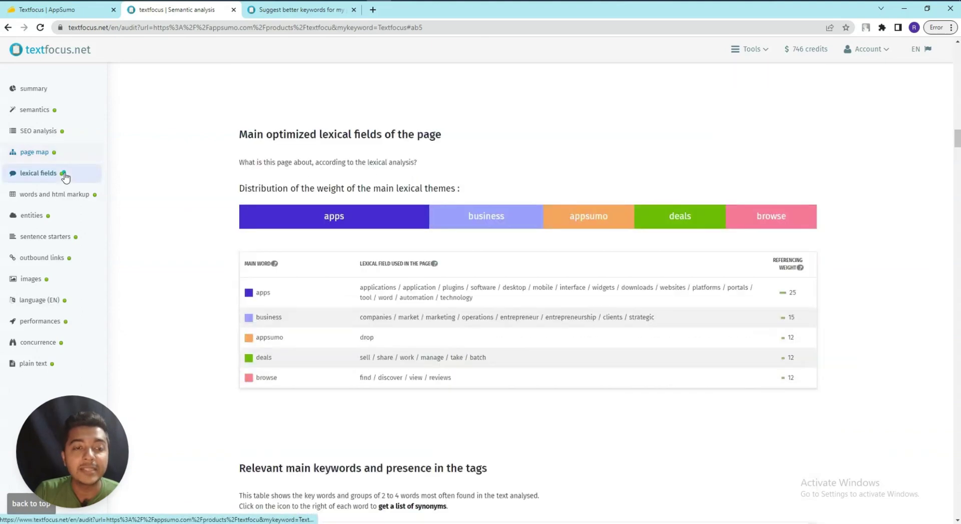
pyautogui.moveTo(419, 146); pyautogui.dragTo(442, 91)
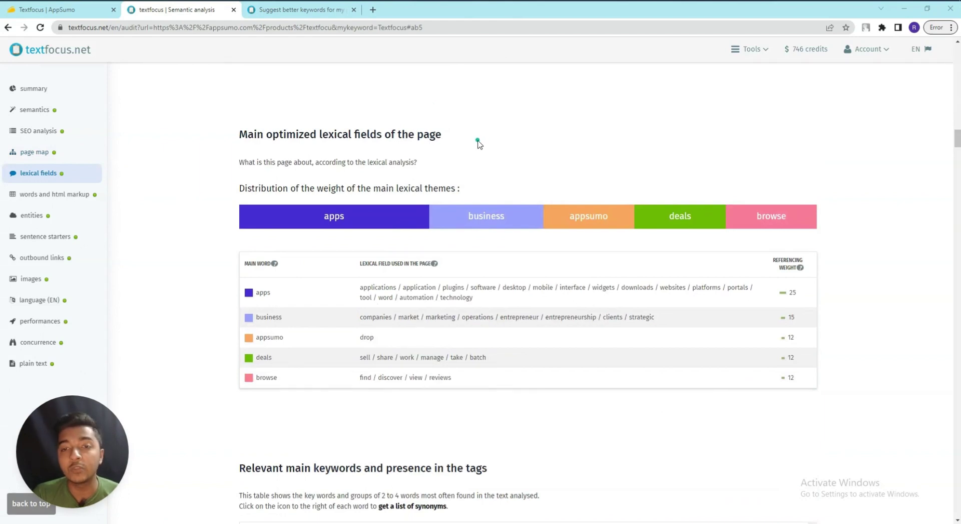
pyautogui.moveTo(255, 293); pyautogui.dragTo(284, 297)
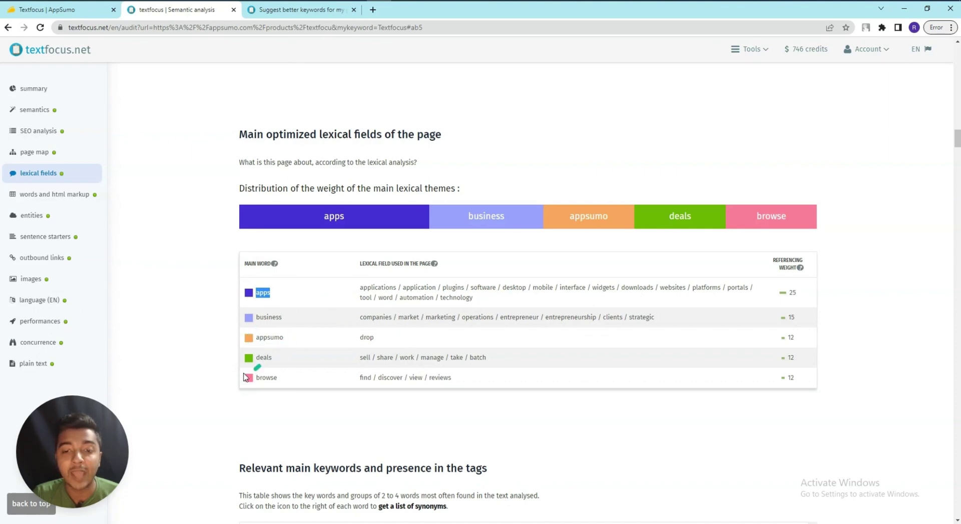
pyautogui.scroll(-5, 281, 370)
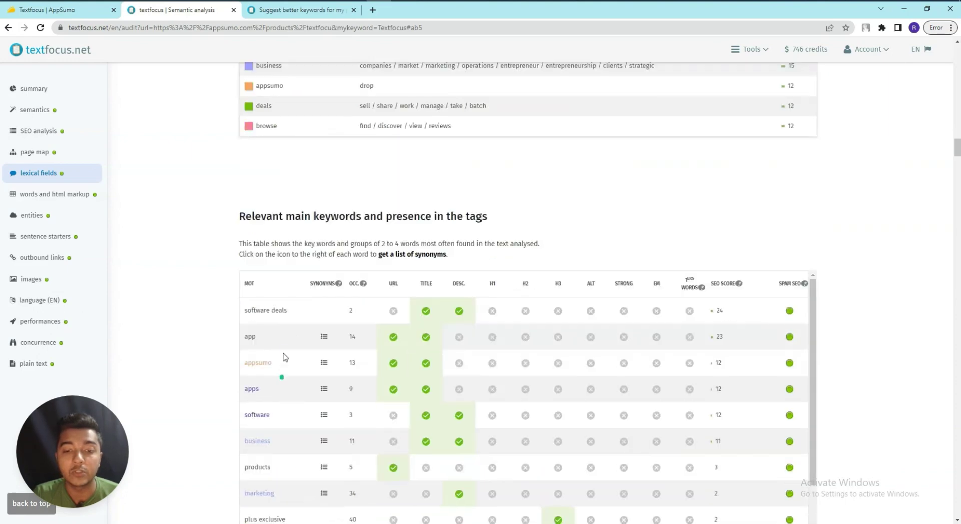
# Step: Go to the words and html markup section and check which tags contain the keyword "software deals"
pyautogui.scroll(-3, 295, 313)
pyautogui.click(57, 202)
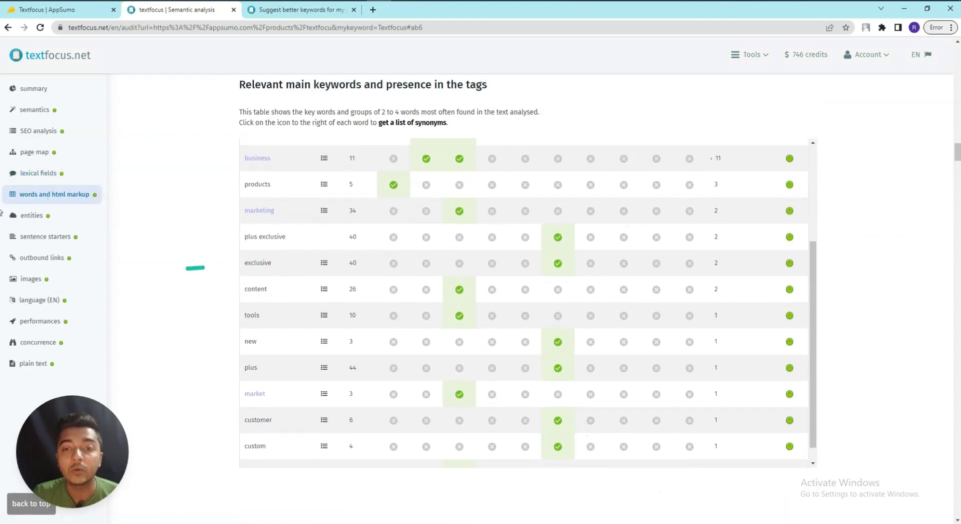
pyautogui.moveTo(243, 158); pyautogui.dragTo(275, 158)
pyautogui.scroll(6, 397, 217)
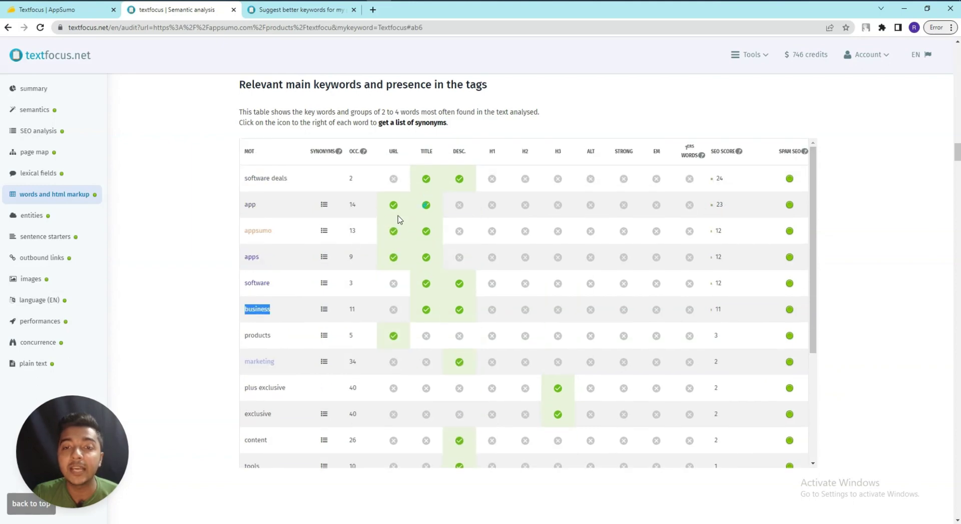
pyautogui.scroll(-2, 202, 295)
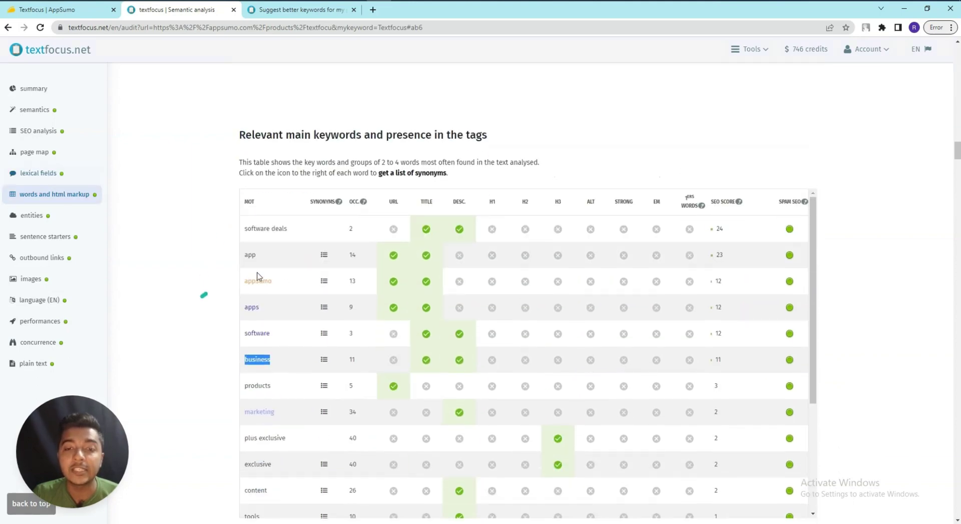
pyautogui.tripleClick(265, 230)
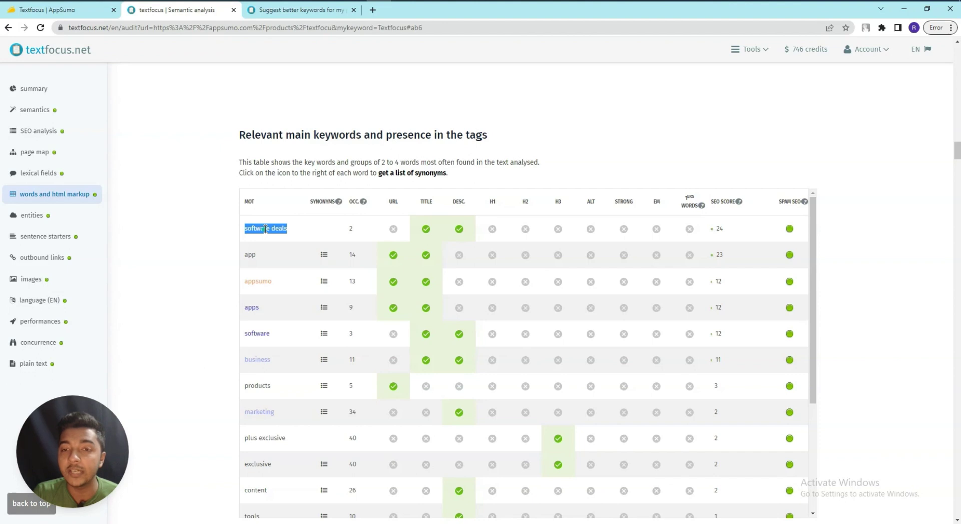
pyautogui.click(425, 230)
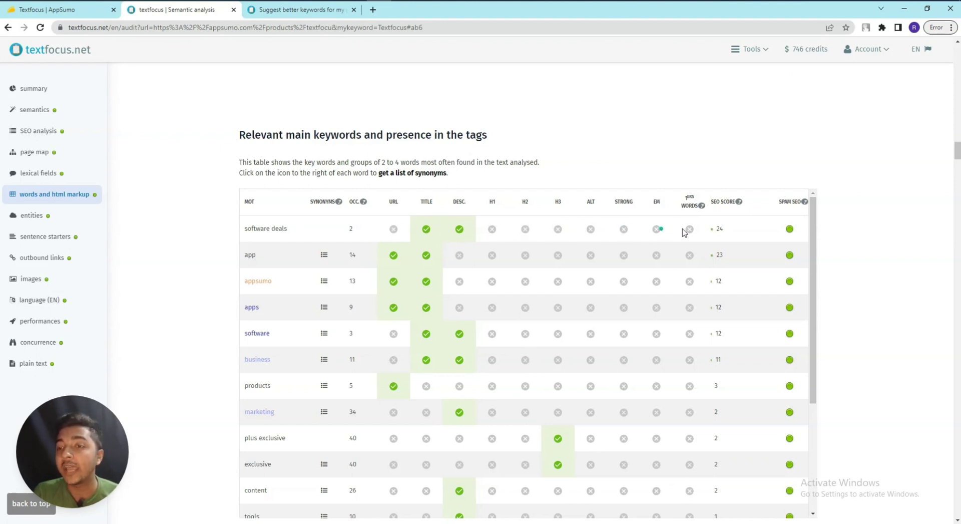
# Step: Compare "software deals" with "plus exclusive" in the keyword table, and read the explanation of the occurrence column
pyautogui.tripleClick(277, 227)
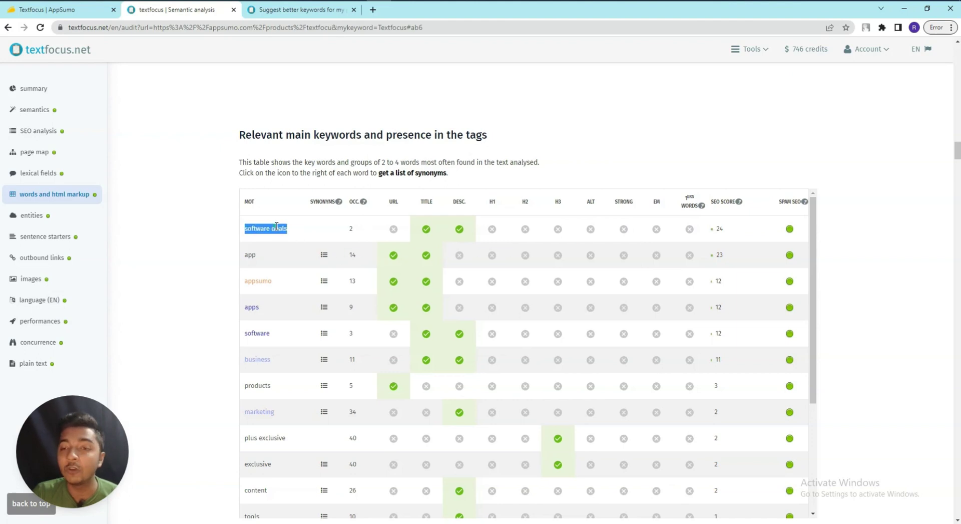
pyautogui.tripleClick(250, 438)
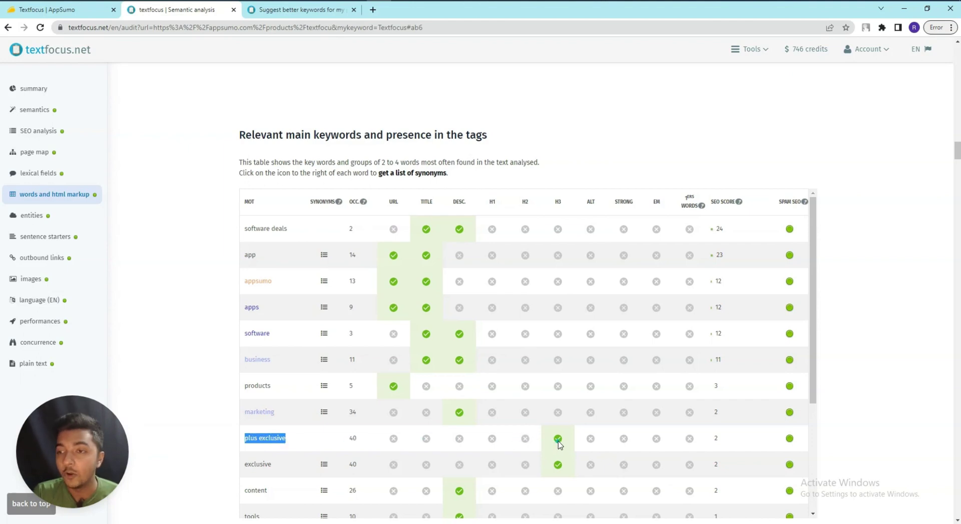
pyautogui.click(360, 443)
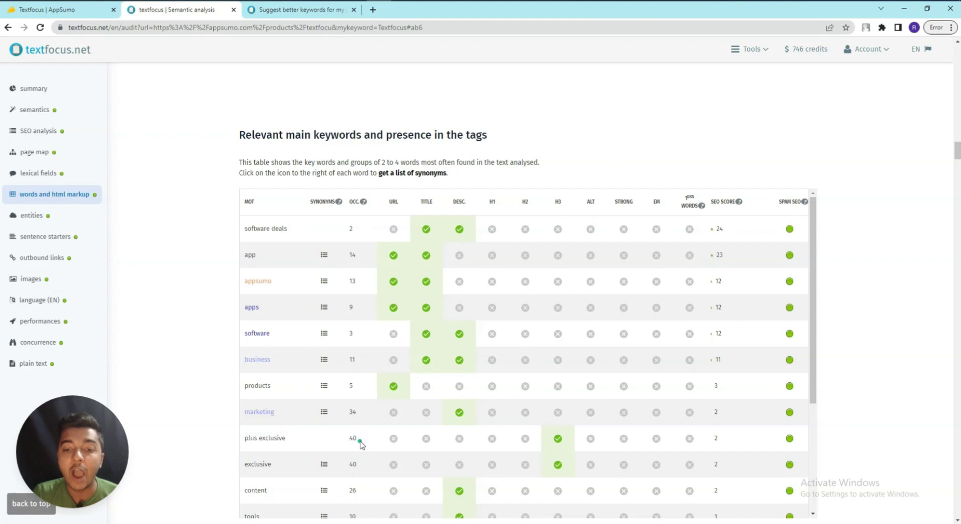
pyautogui.moveTo(361, 443); pyautogui.dragTo(349, 444)
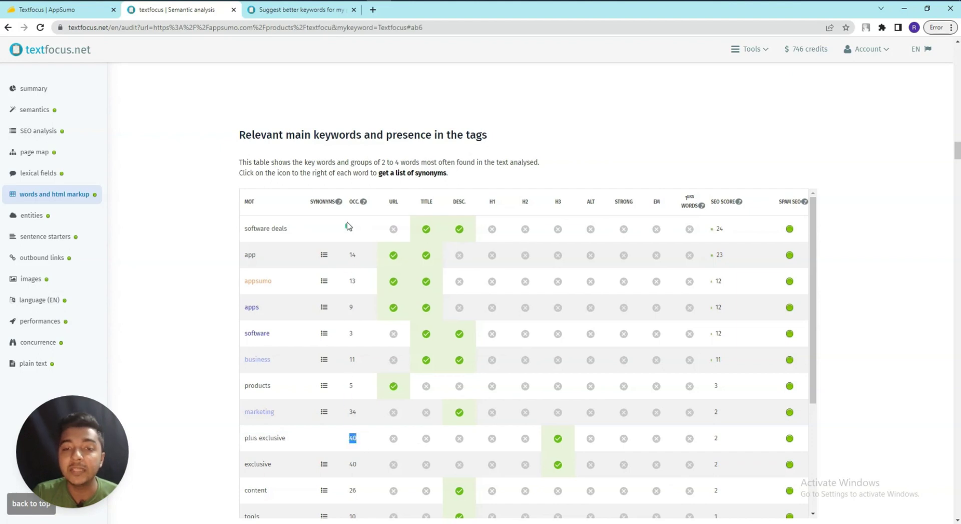
pyautogui.moveTo(362, 204)
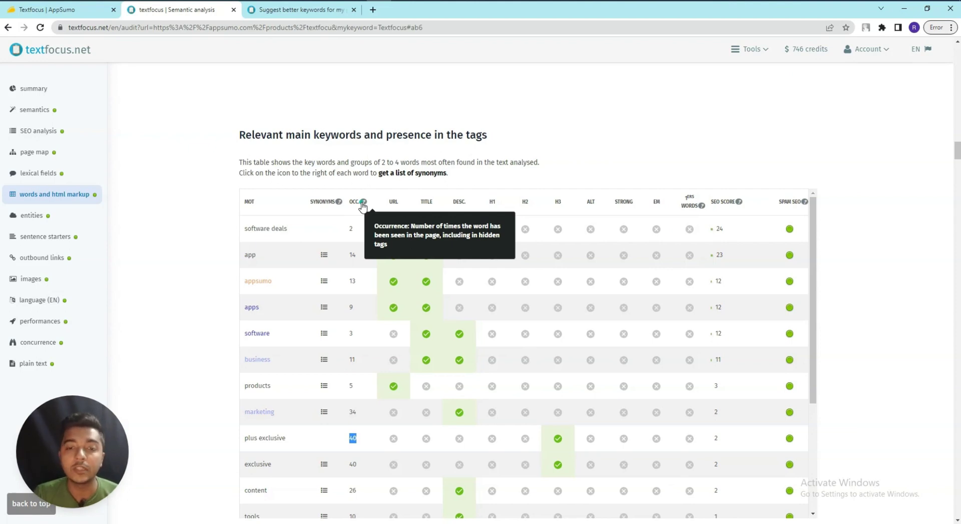
pyautogui.scroll(-4, 356, 331)
pyautogui.scroll(-2, 183, 252)
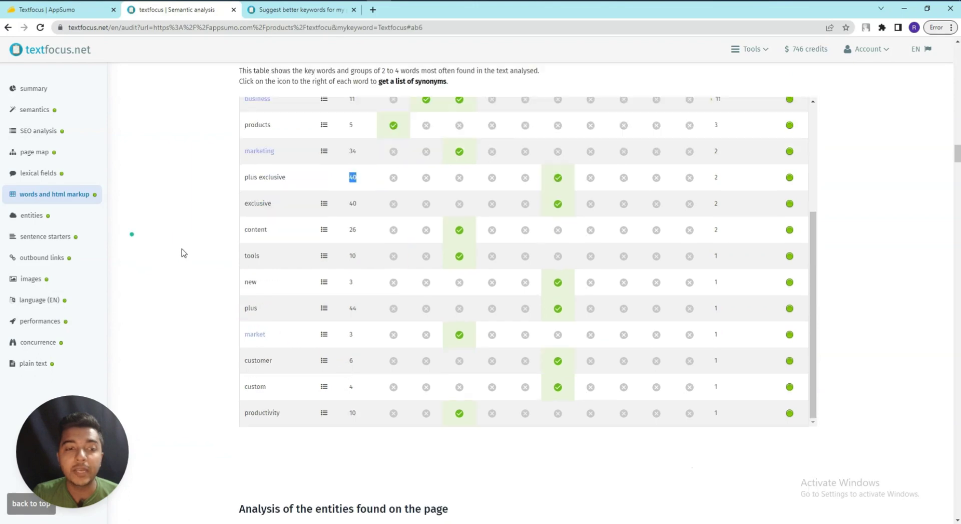
# Step: Go to the entities section and review the detected entities, glancing at the AppSumo product page for comparison
pyautogui.scroll(-3, 283, 275)
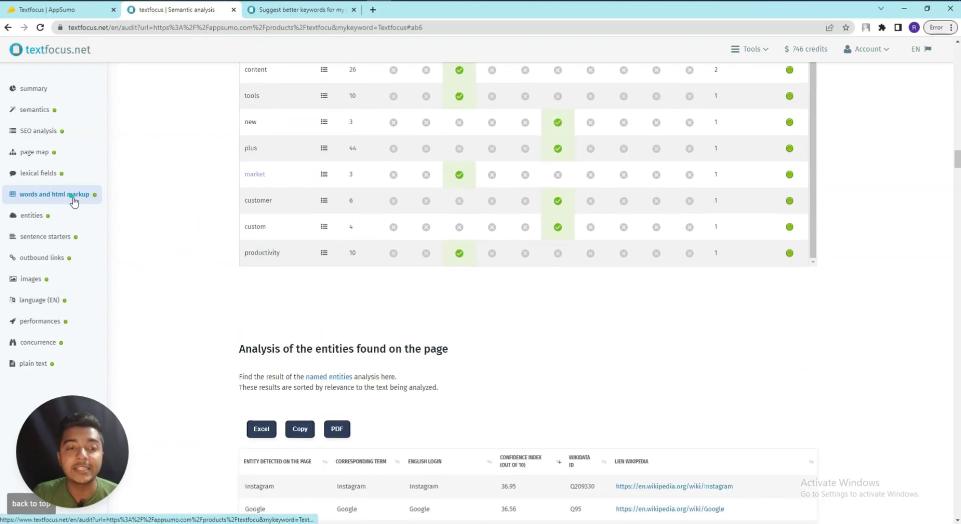
pyautogui.click(35, 218)
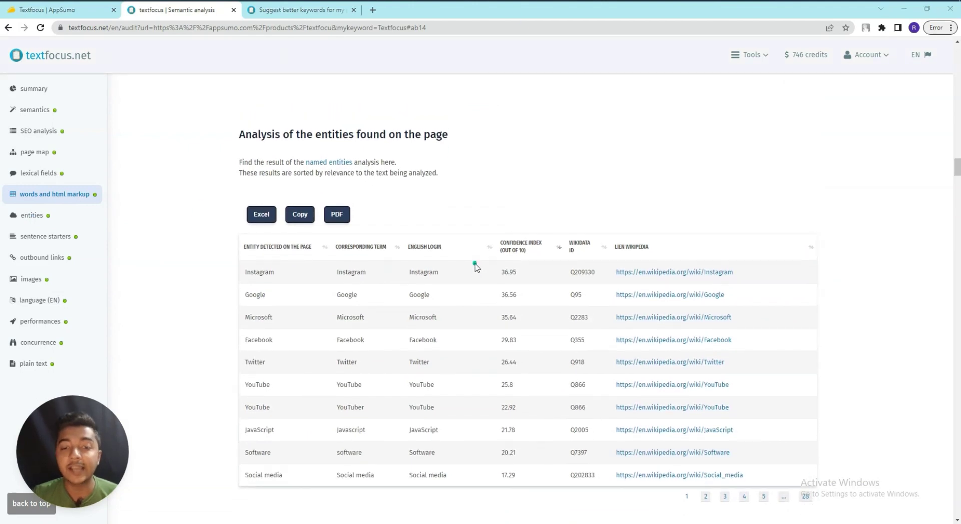
pyautogui.click(63, 9)
pyautogui.click(185, 10)
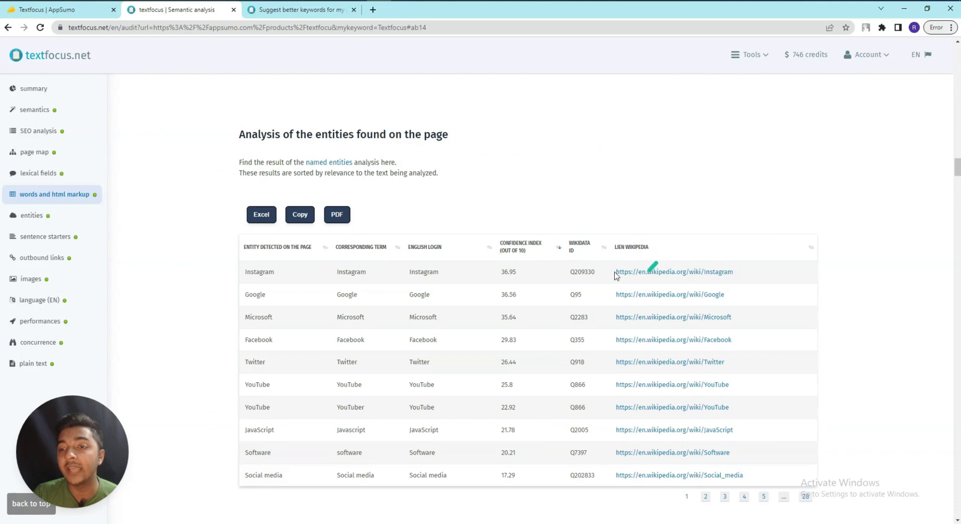
# Step: Copy the entity "Software", search for it on the AppSumo product page, and return to the Textfocus report
pyautogui.doubleClick(252, 453)
pyautogui.rightClick(252, 455)
pyautogui.click(270, 361)
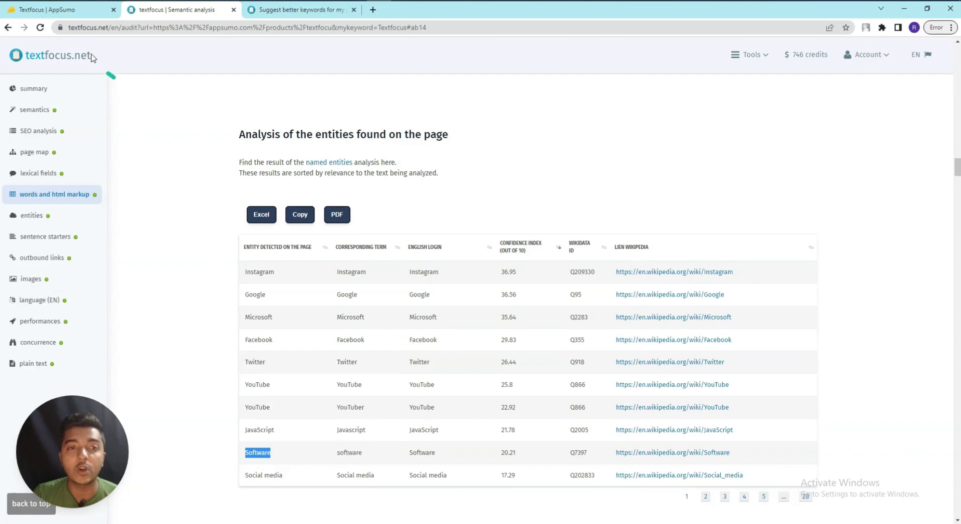
pyautogui.click(76, 11)
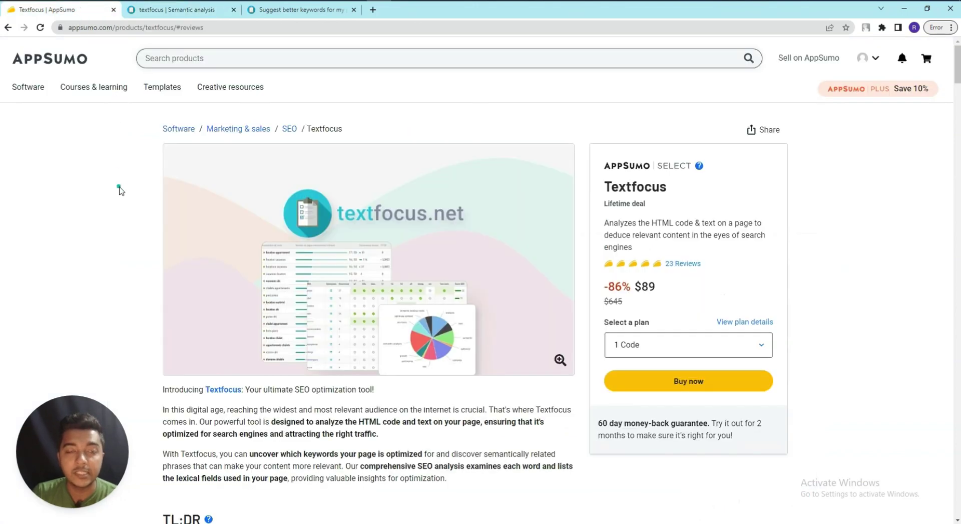
pyautogui.hotkey('ctrl', 'f')
pyautogui.hotkey('ctrl', 'v')
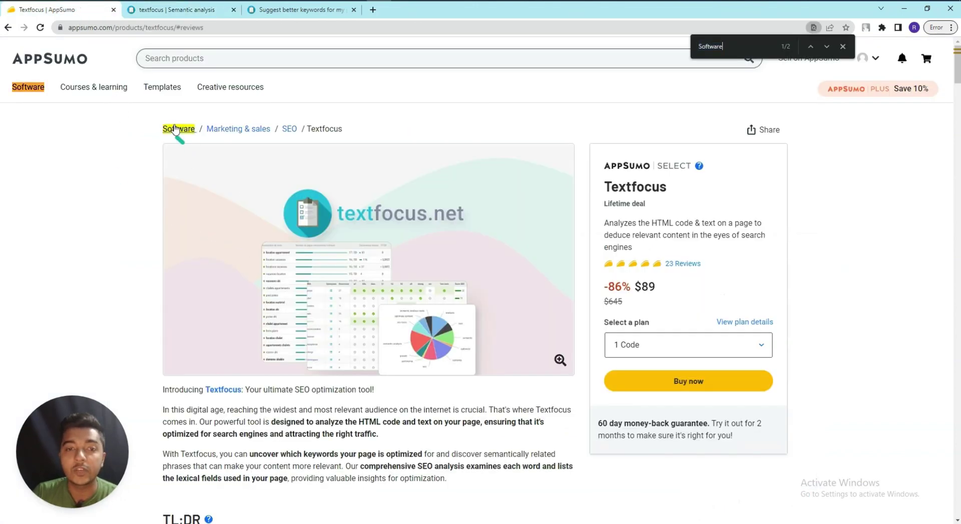
pyautogui.click(170, 10)
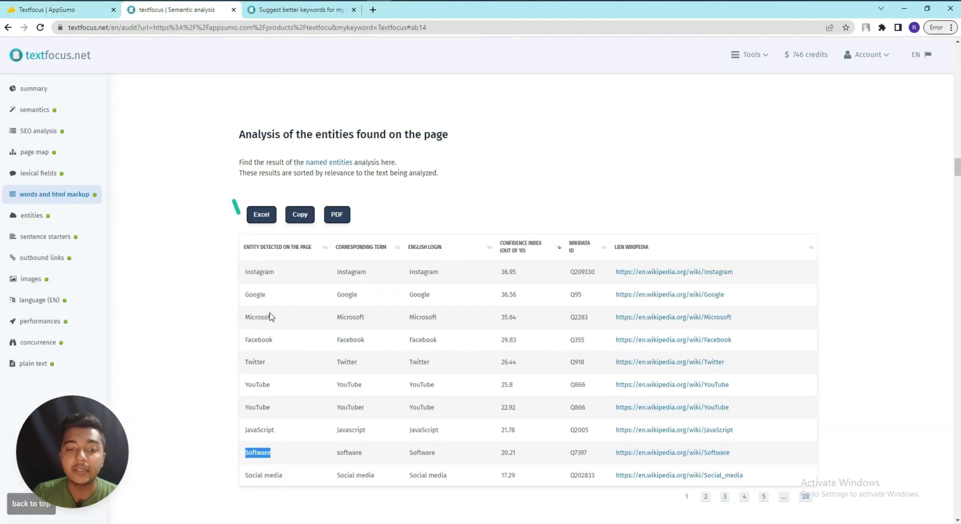
# Step: Copy the entity "YouTube", search for it on the AppSumo product page, and return to the entities table
pyautogui.doubleClick(257, 388)
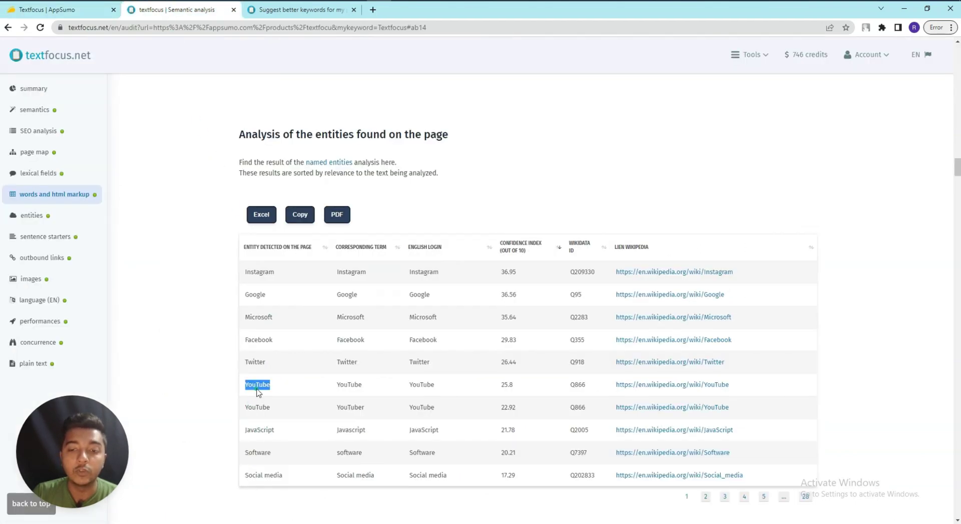
pyautogui.rightClick(257, 390)
pyautogui.click(273, 395)
pyautogui.click(67, 10)
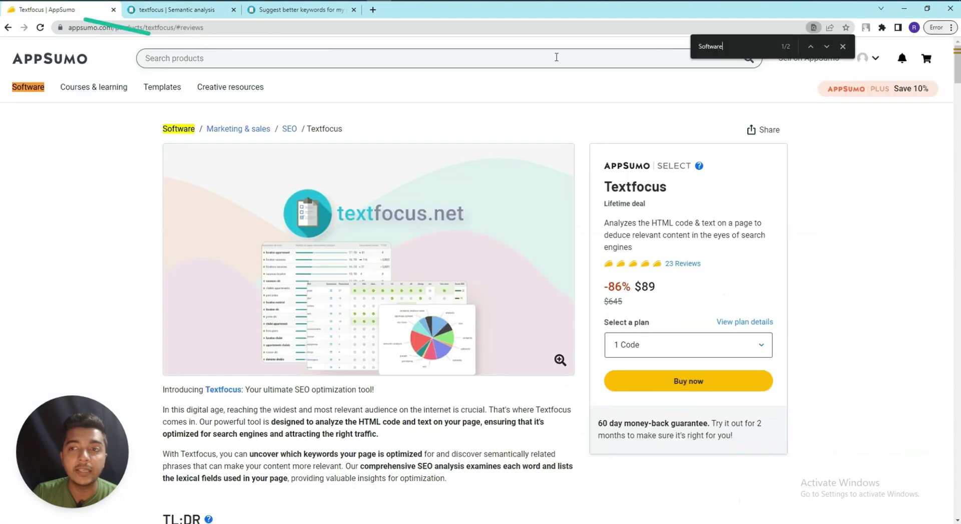
pyautogui.hotkey('ctrl', 'f')
pyautogui.hotkey('ctrl', 'v')
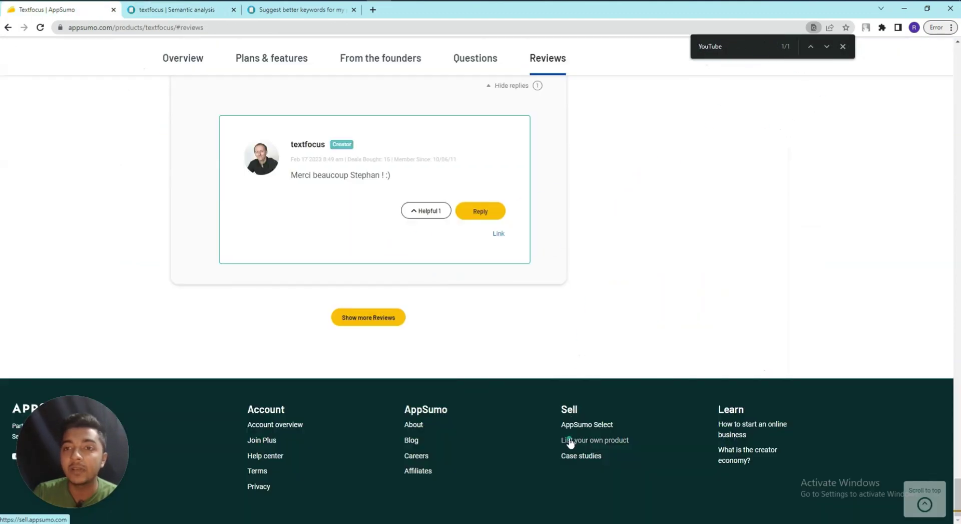
pyautogui.middleClick(618, 217)
pyautogui.scroll(20, 618, 217)
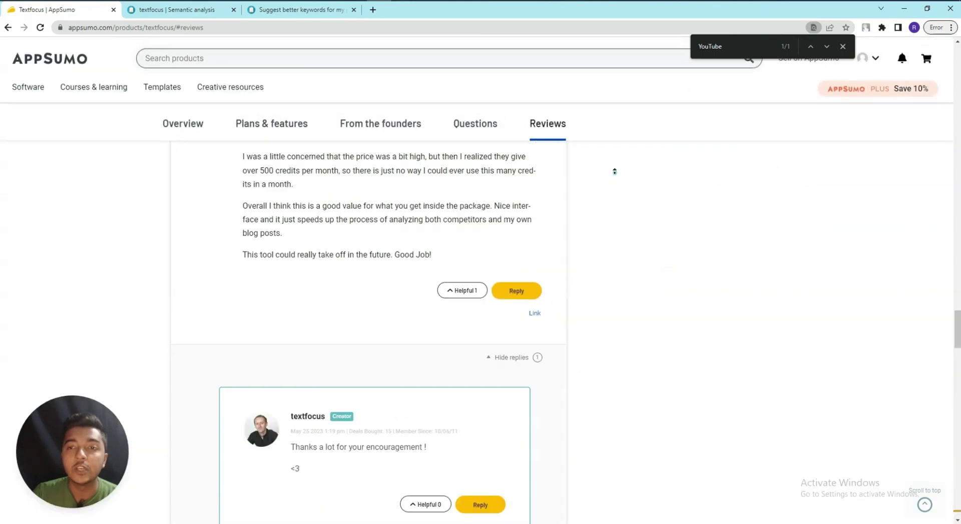
pyautogui.click(163, 10)
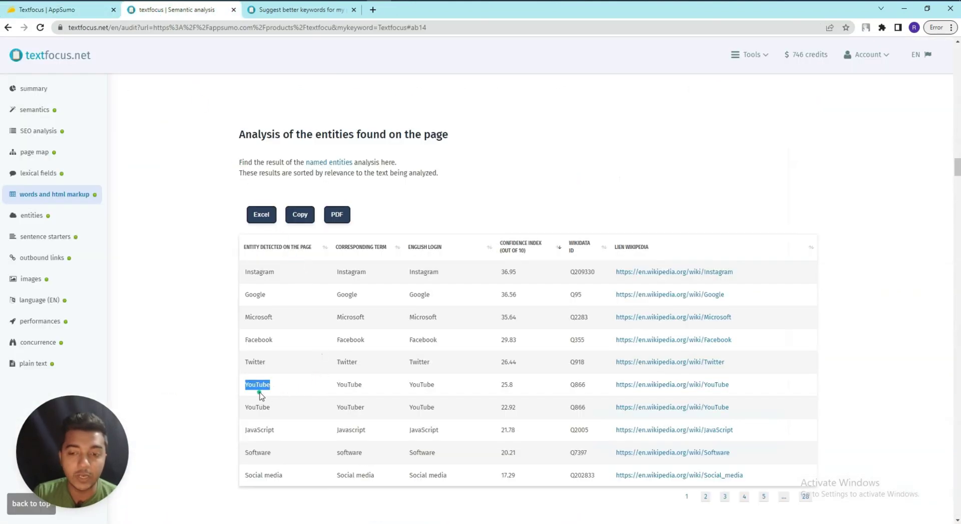
pyautogui.click(224, 303)
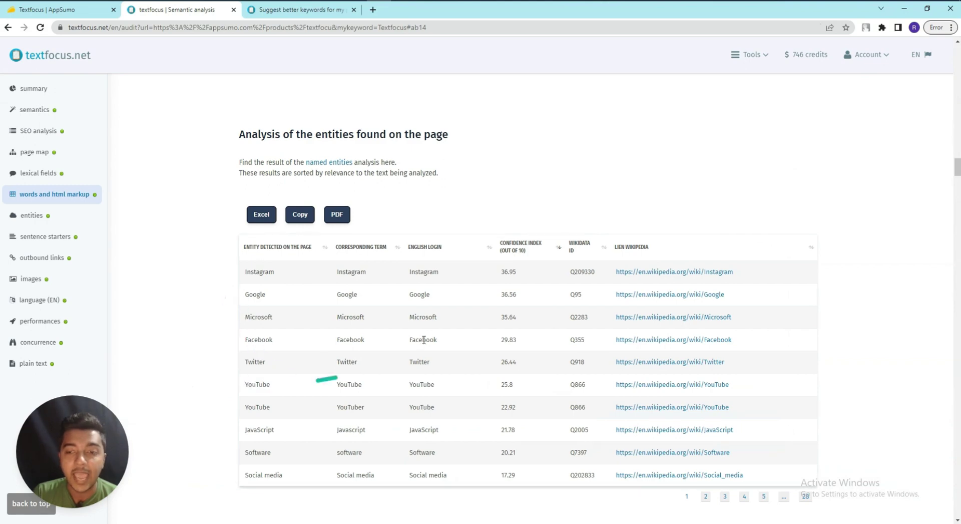
# Step: Go to the sentence starters section and examine the occurrences of the most used opening words, such as "downloads" and "total"
pyautogui.scroll(-3, 336, 345)
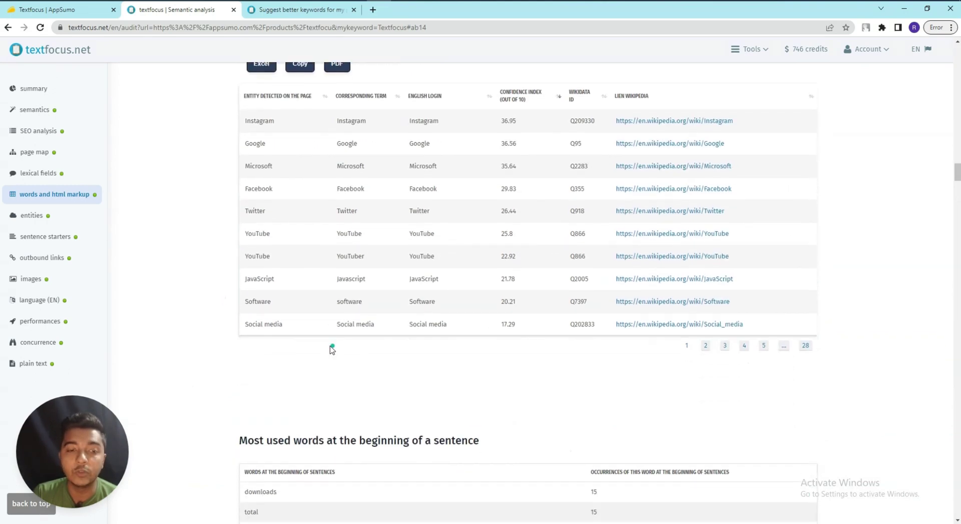
pyautogui.click(45, 237)
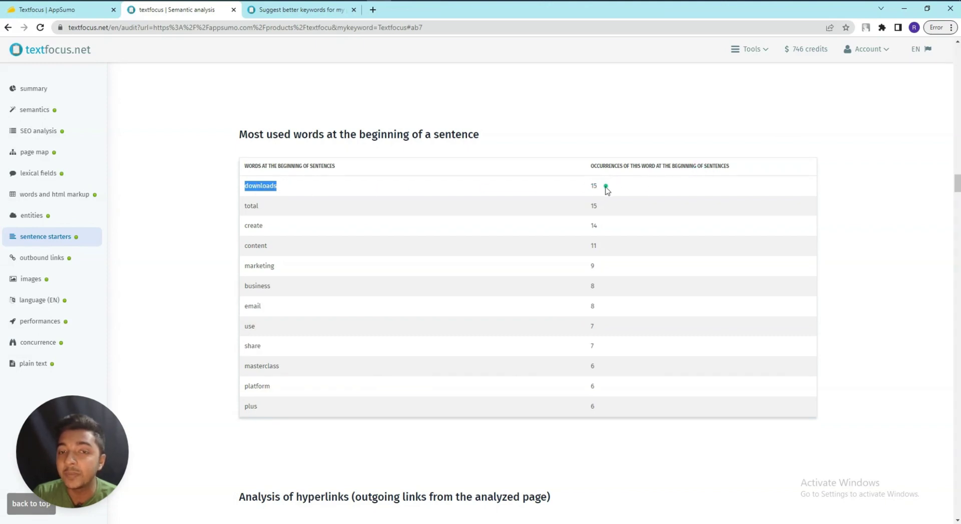
pyautogui.click(583, 189)
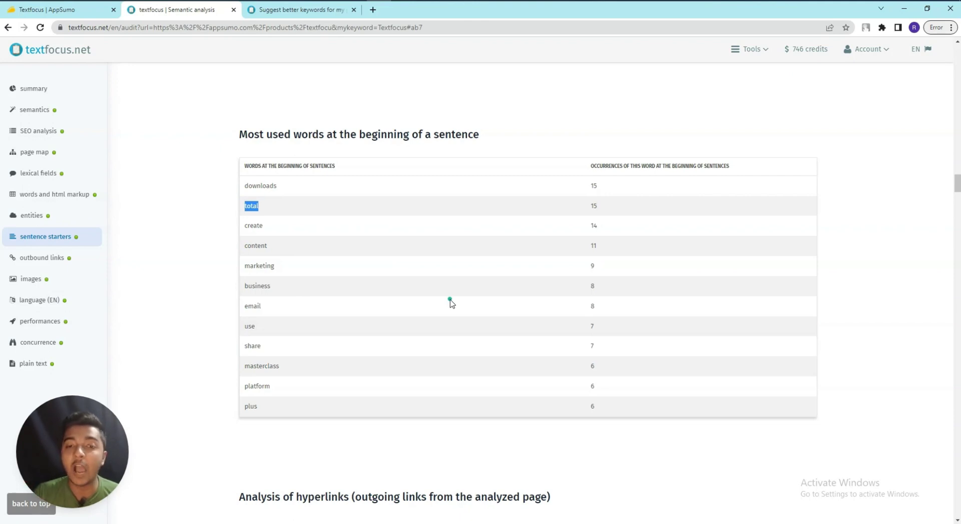
# Step: Go to the outbound links section and review the table of outgoing hyperlinks from the analyzed page
pyautogui.scroll(-5, 450, 303)
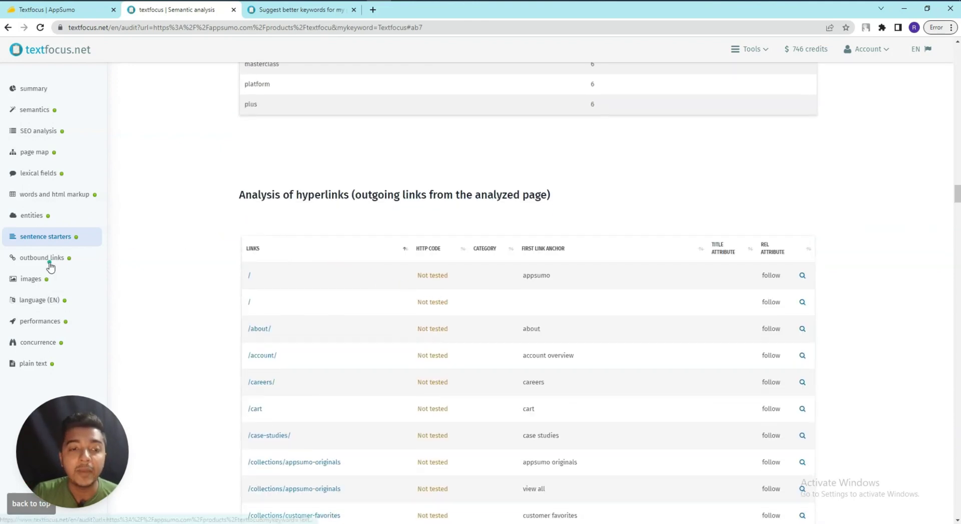
pyautogui.click(50, 260)
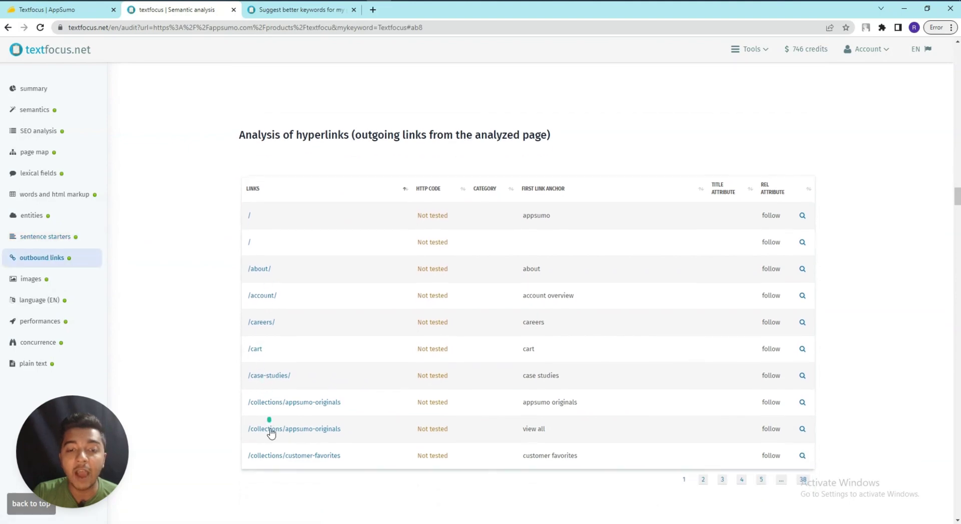
pyautogui.scroll(-2, 463, 382)
pyautogui.scroll(2, 328, 323)
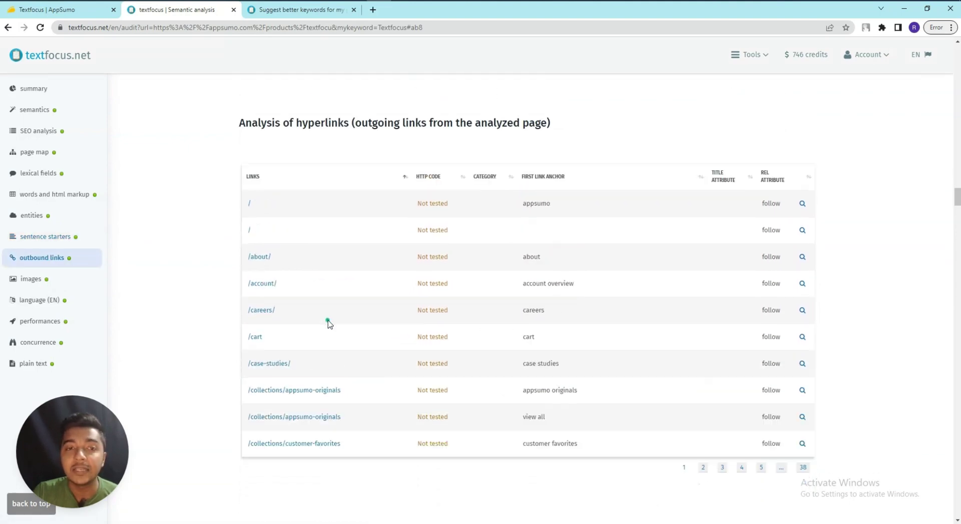
pyautogui.scroll(1, 329, 323)
# Step: Look through the AppSumo product page down to its footer for the outgoing links, and return to the Textfocus report
pyautogui.click(51, 9)
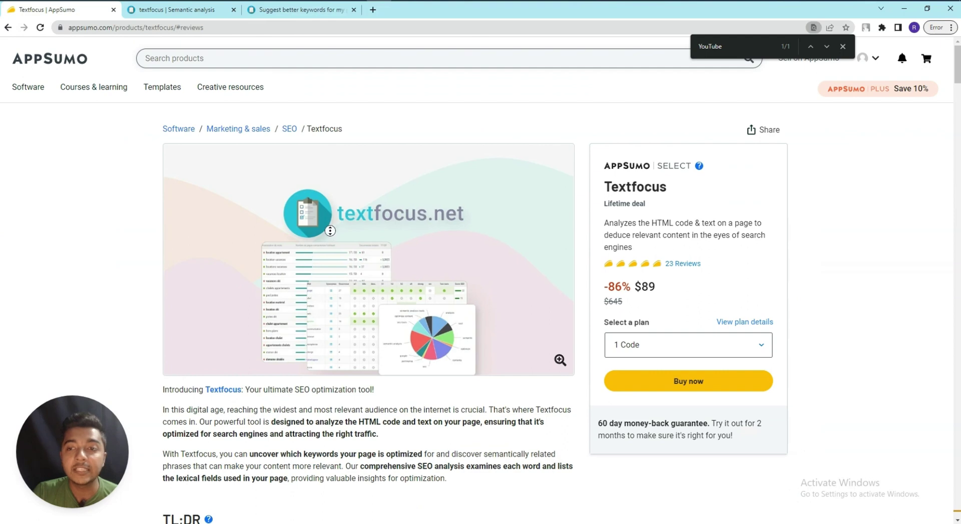
pyautogui.scroll(-20, 330, 231)
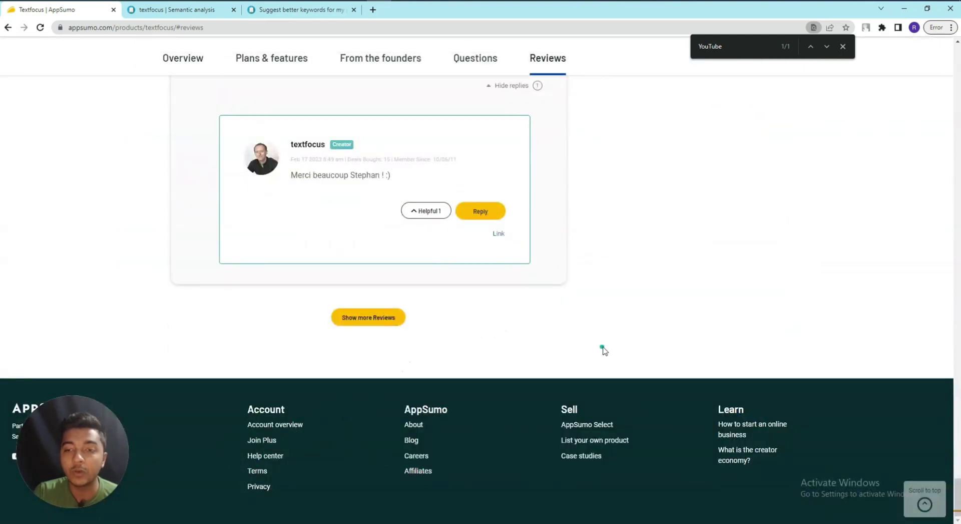
pyautogui.scroll(20, 602, 250)
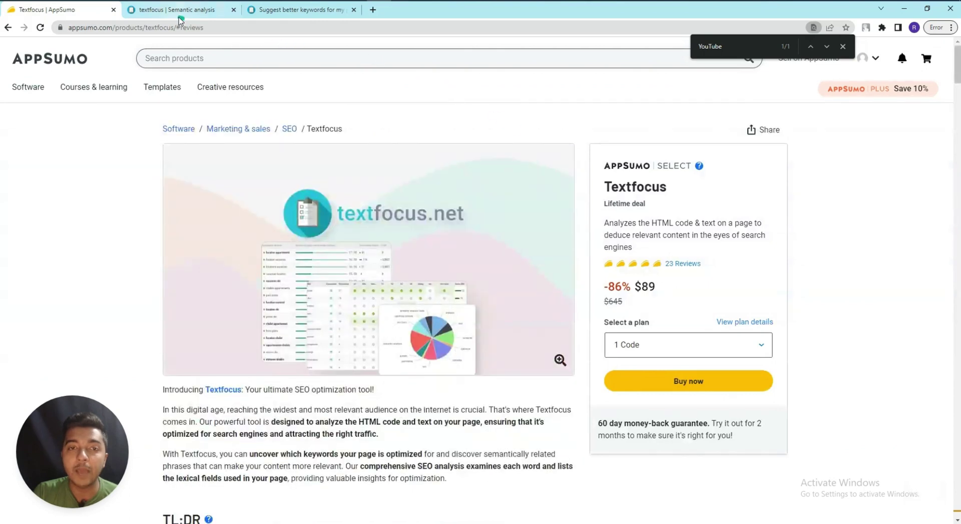
pyautogui.click(179, 16)
# Step: Go to the images section and view the AppMySite and Agiled images linked in the alt tag table, closing each one after viewing
pyautogui.scroll(-3, 278, 326)
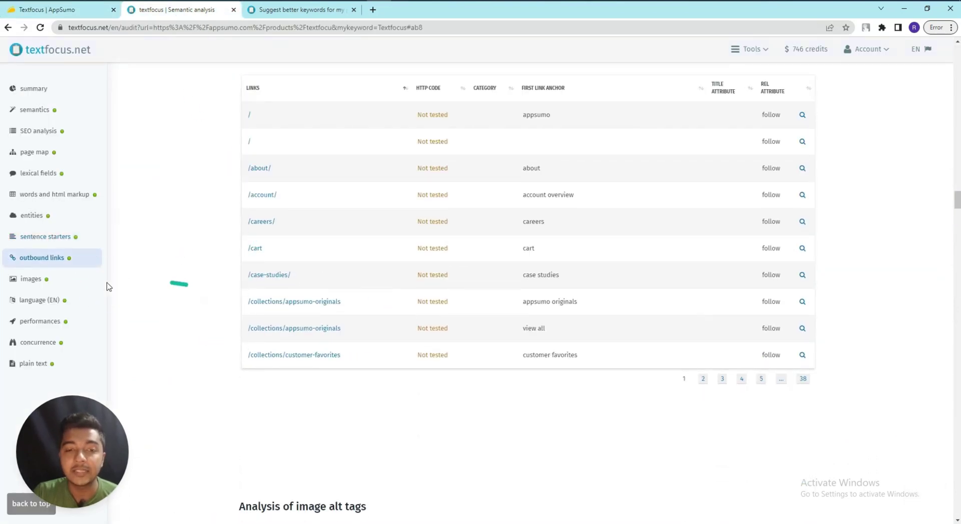
pyautogui.click(54, 279)
pyautogui.scroll(-5, 172, 287)
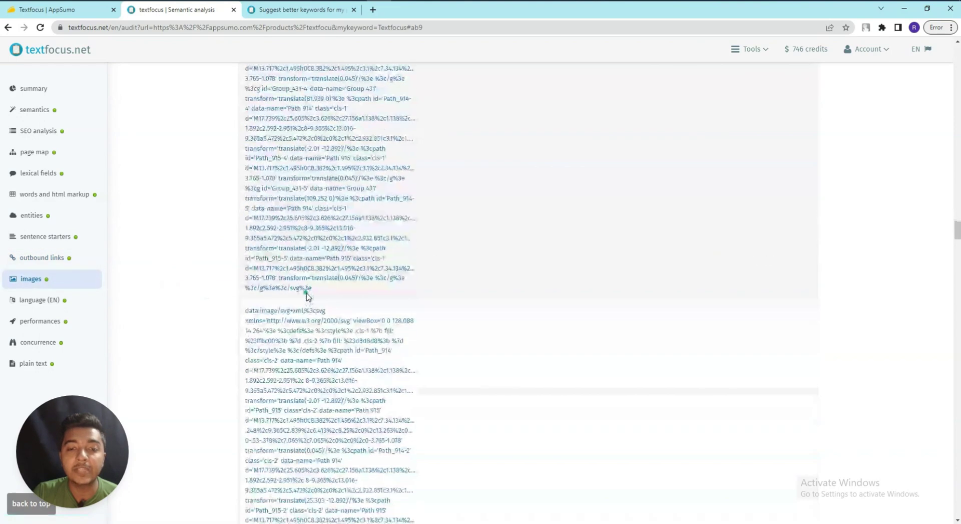
pyautogui.scroll(-6, 307, 296)
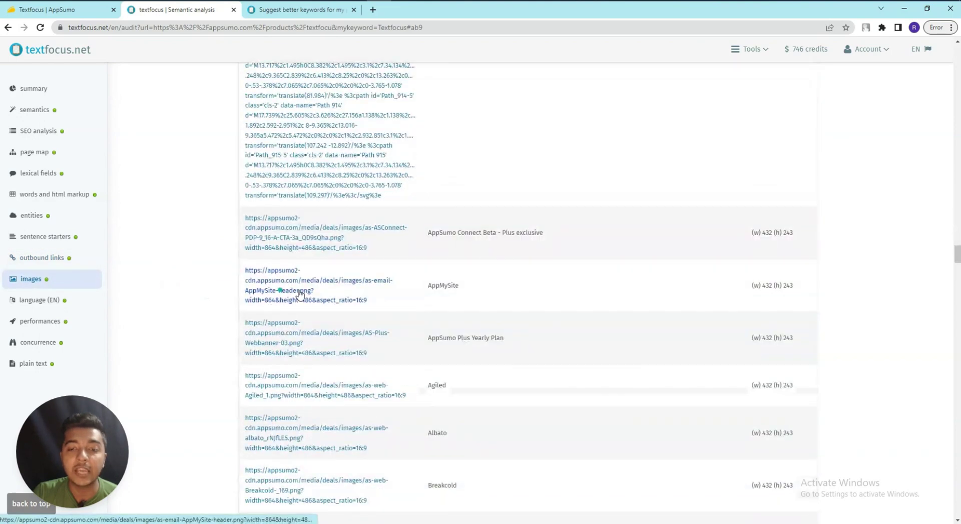
pyautogui.click(299, 293)
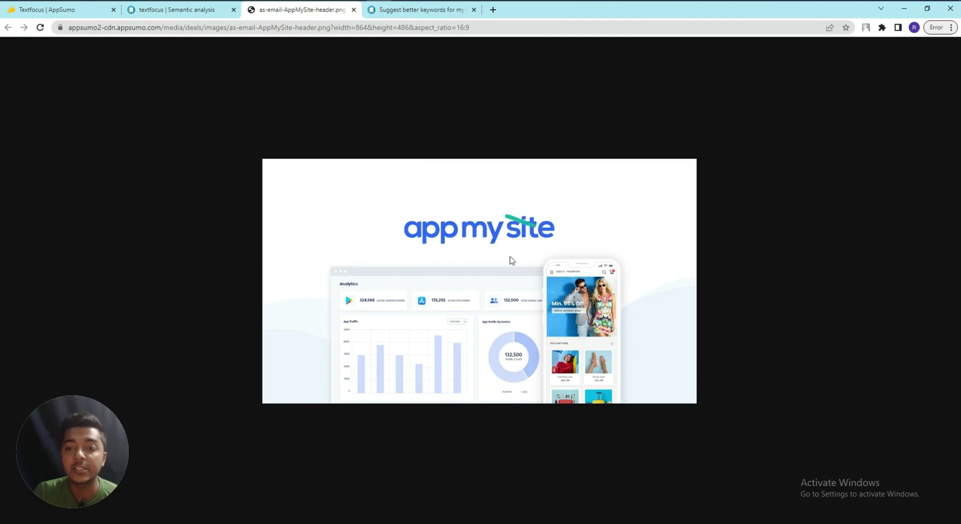
pyautogui.click(353, 10)
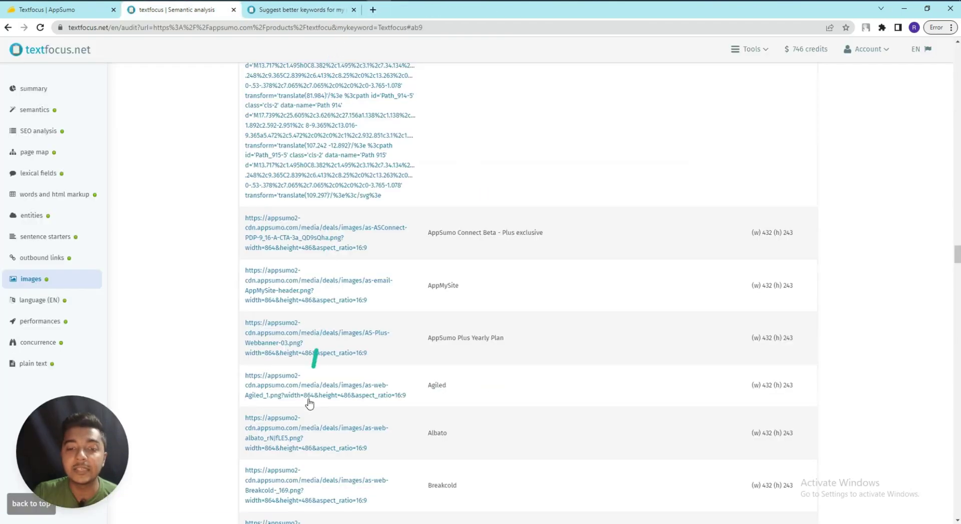
pyautogui.click(234, 393)
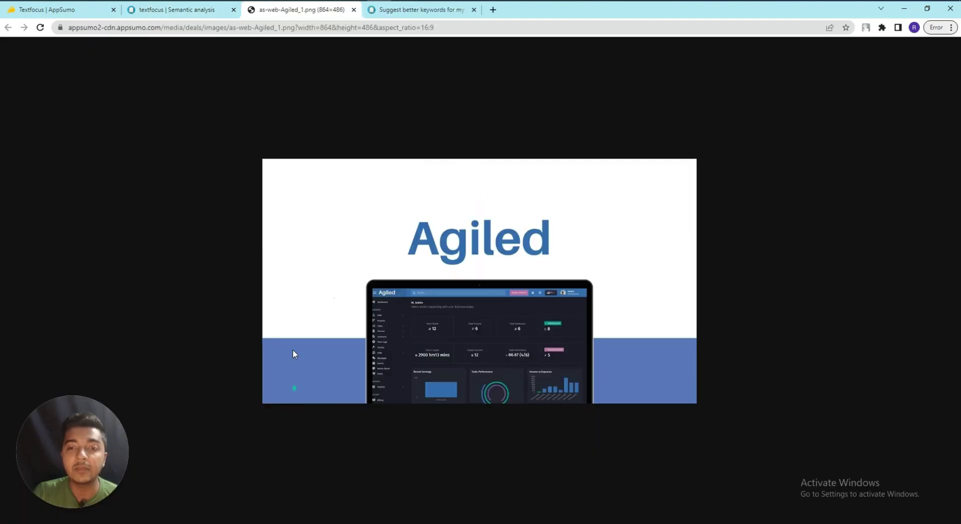
pyautogui.click(354, 10)
pyautogui.scroll(-4, 385, 332)
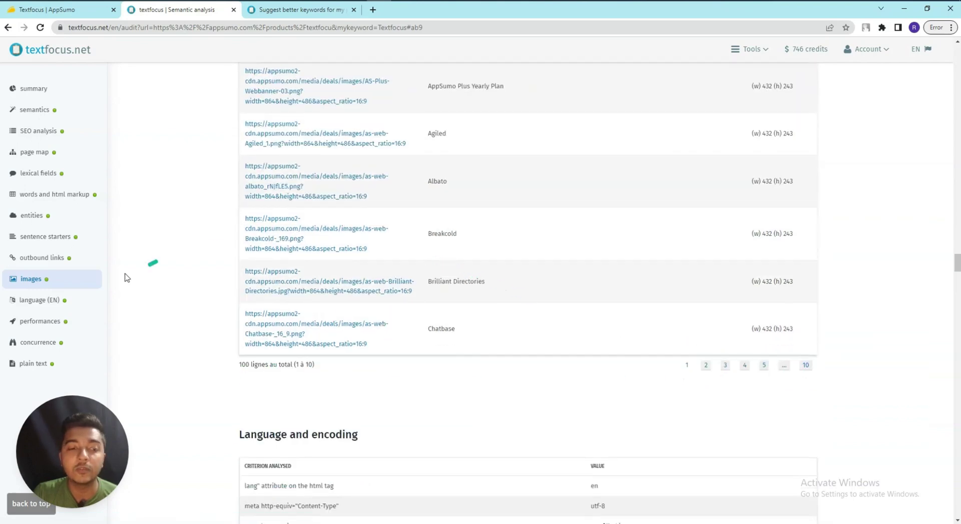
# Step: Review the language and encoding section, followed by the Lighthouse diagnostics in the mobile page performance section
pyautogui.click(51, 299)
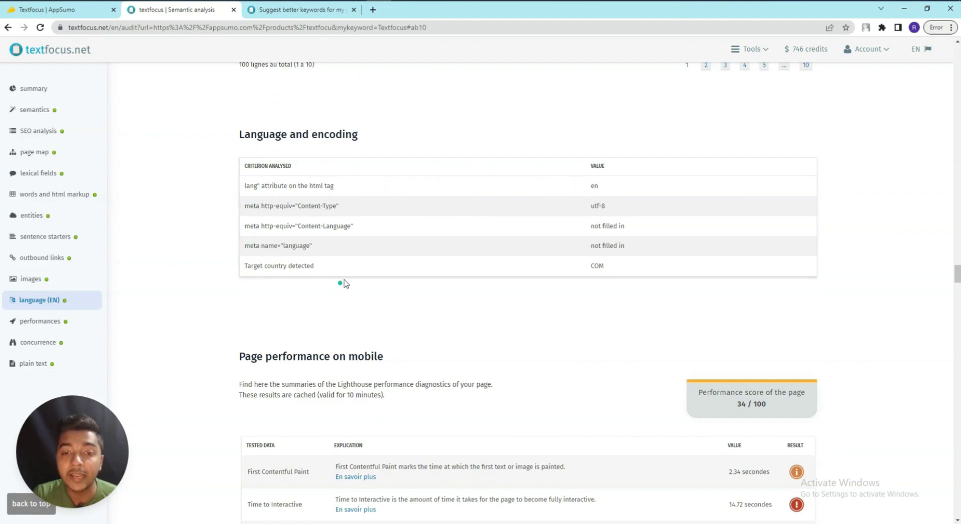
pyautogui.click(57, 324)
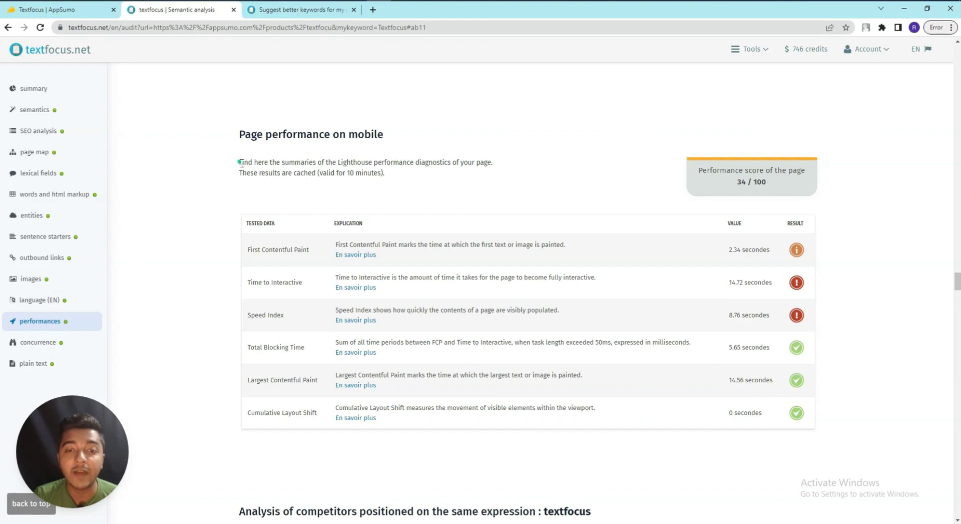
pyautogui.moveTo(242, 163); pyautogui.dragTo(409, 175)
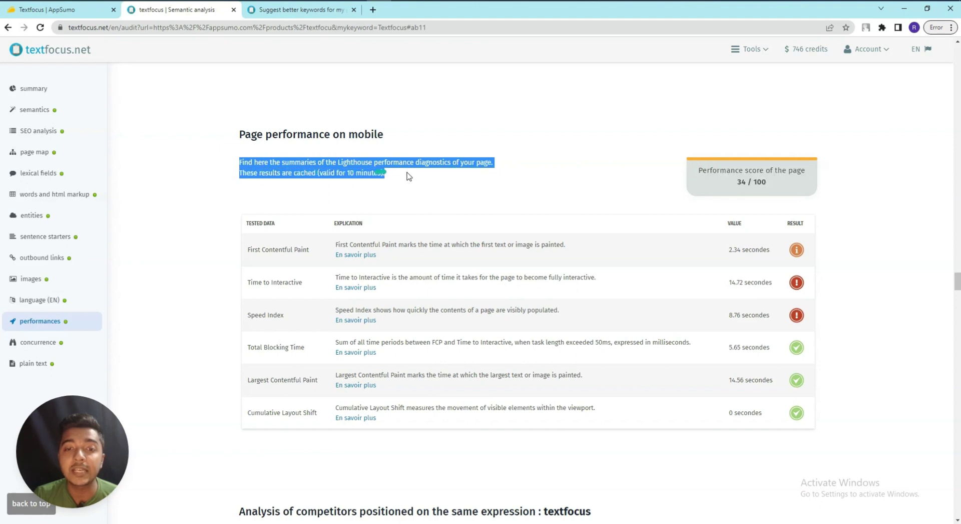
pyautogui.click(443, 204)
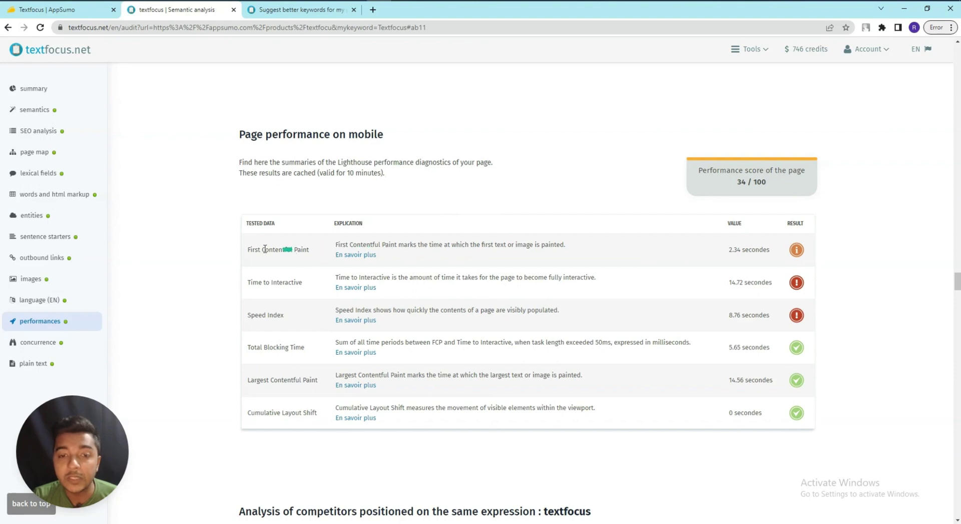
pyautogui.moveTo(288, 249); pyautogui.dragTo(298, 250)
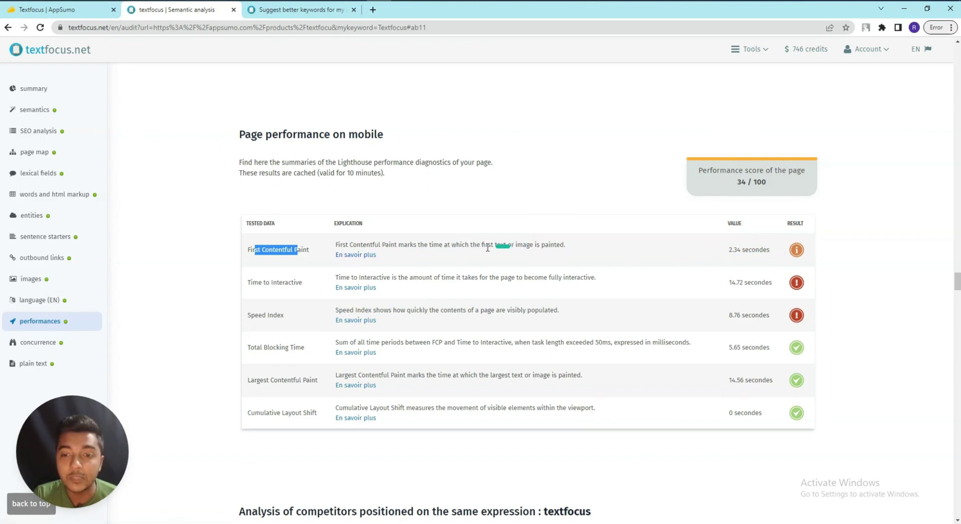
pyautogui.click(426, 256)
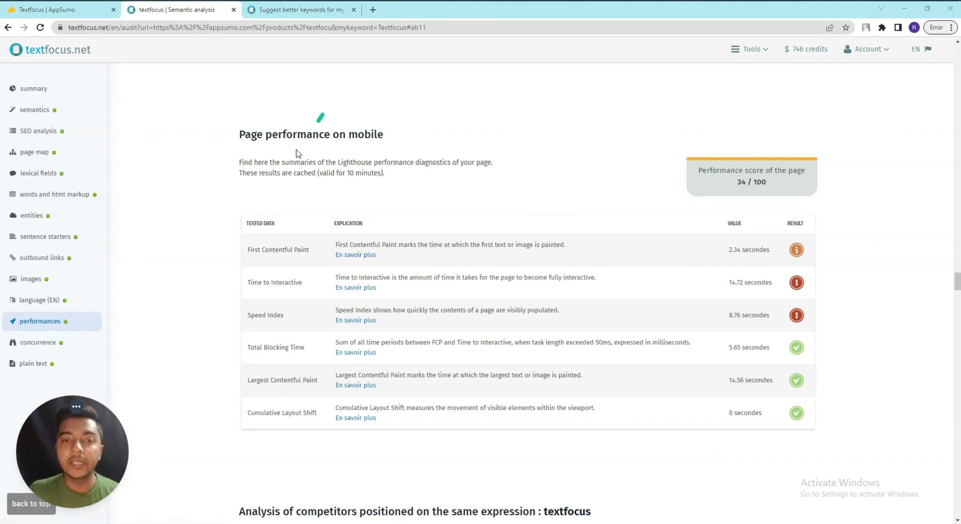
pyautogui.moveTo(249, 131); pyautogui.dragTo(418, 130)
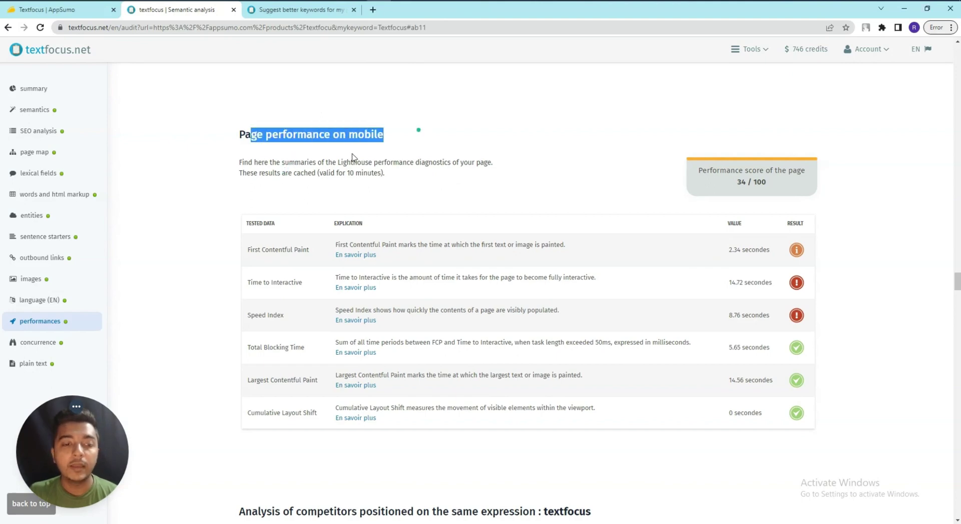
# Step: Go to the concurrence section and review the competitor comparison figures and the chart of relevant words and scores per Google position
pyautogui.click(52, 343)
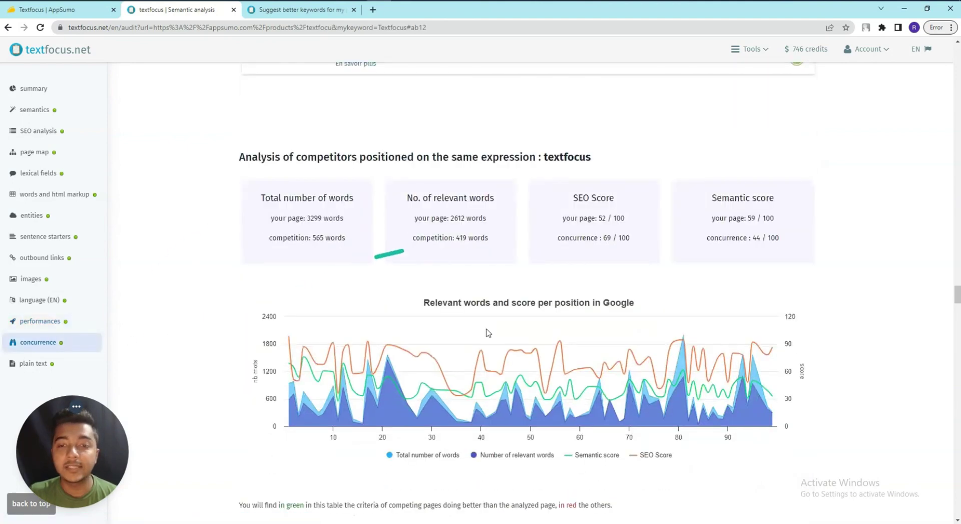
pyautogui.scroll(-2, 651, 381)
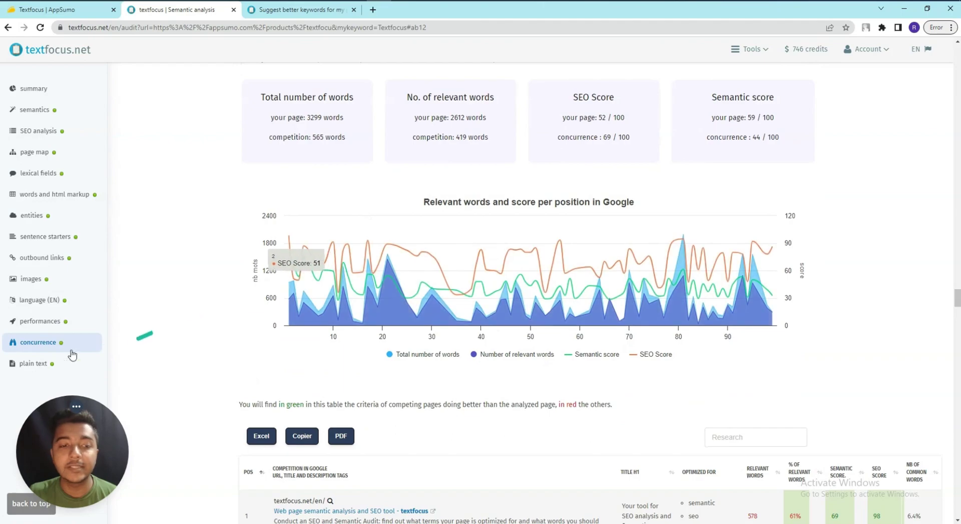
# Step: Go to the plain text section and look through the page's extracted text and highlighted terms, down to the Freebies part
pyautogui.click(31, 362)
pyautogui.scroll(-7, 205, 334)
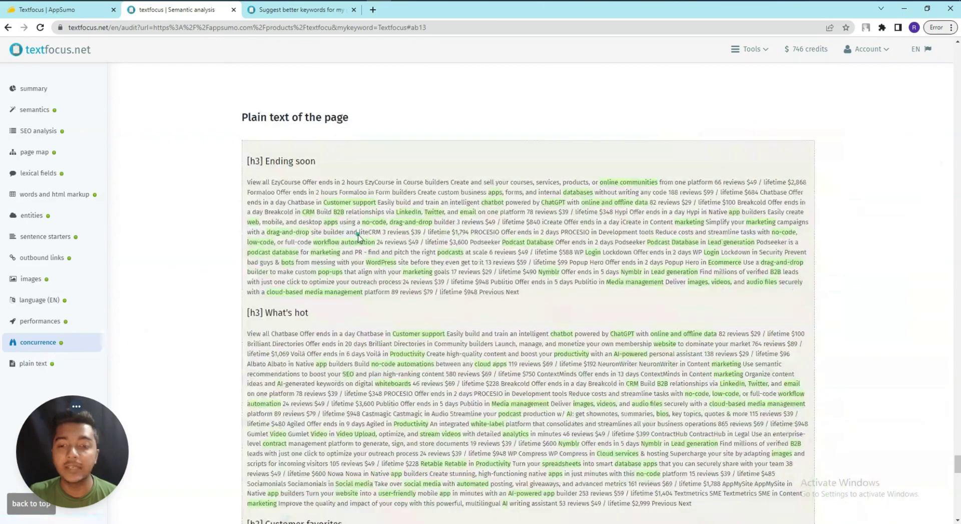
pyautogui.moveTo(247, 211); pyautogui.dragTo(441, 396)
pyautogui.click(432, 369)
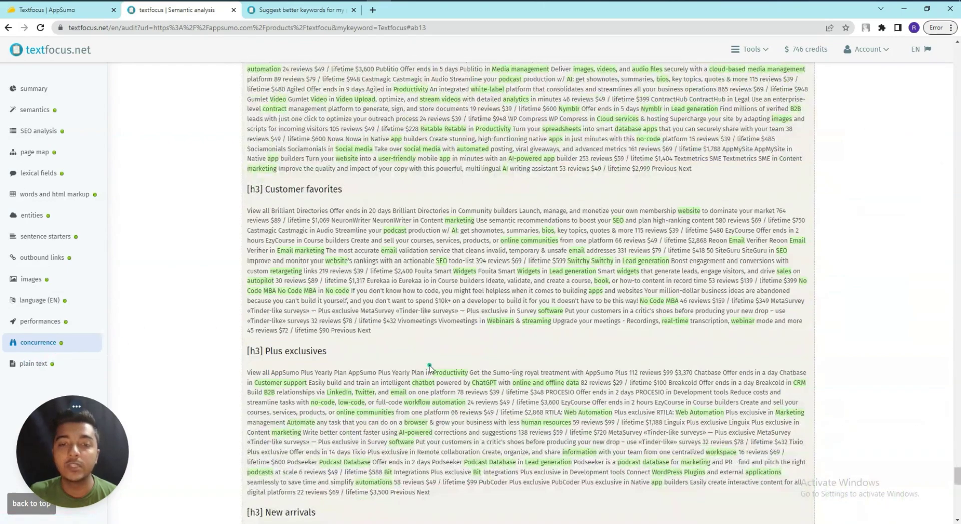
pyautogui.scroll(-12, 432, 369)
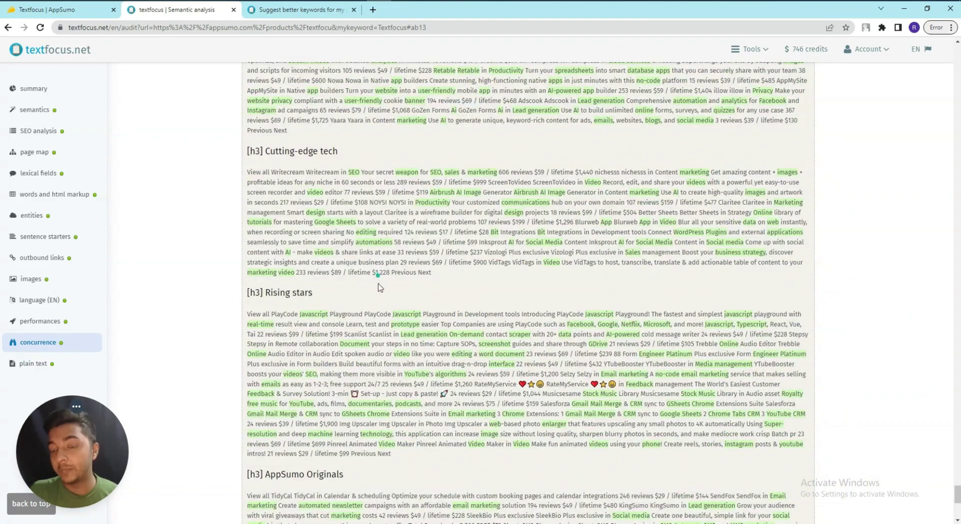
pyautogui.scroll(-7, 379, 286)
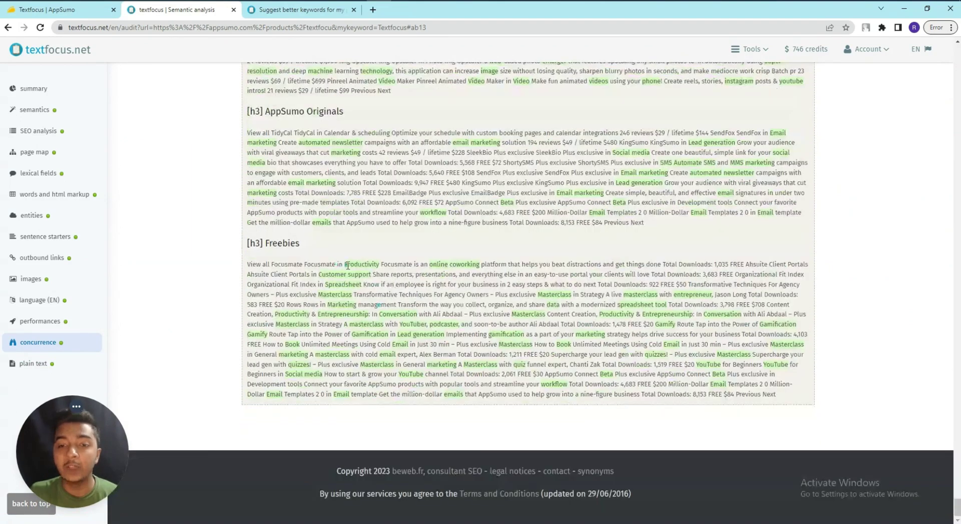
pyautogui.moveTo(348, 265); pyautogui.dragTo(388, 276)
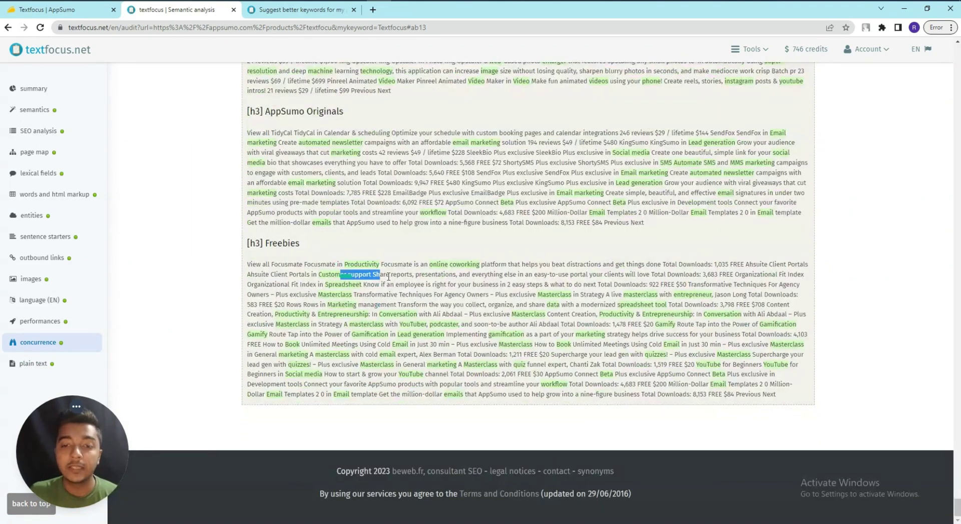
pyautogui.click(440, 357)
# Step: Return to the semantics section and examine its heading and target keyword "textfocus"
pyautogui.scroll(6, 441, 358)
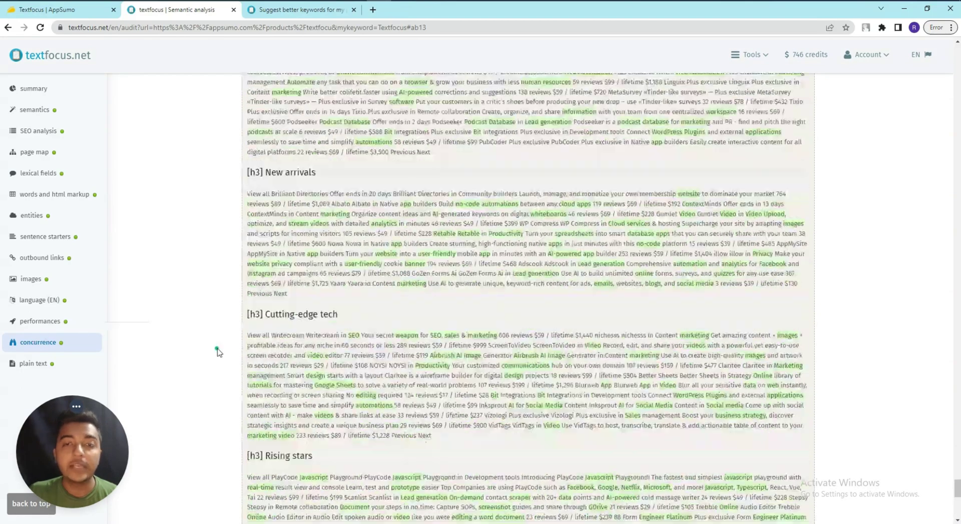
pyautogui.scroll(20, 217, 351)
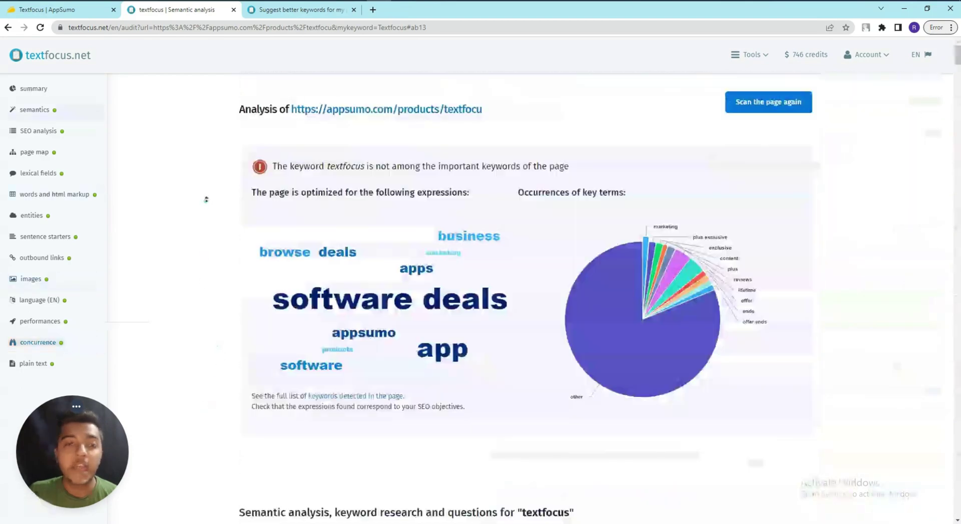
pyautogui.click(40, 110)
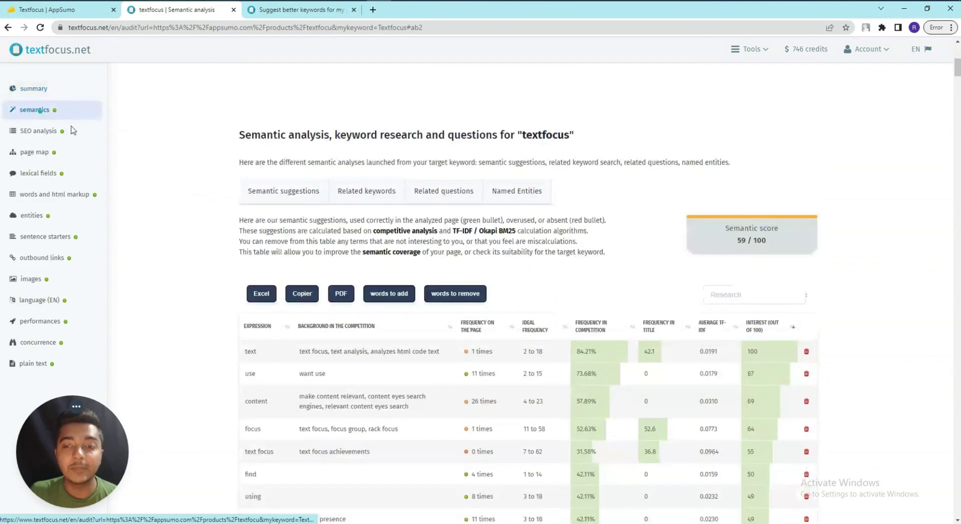
pyautogui.scroll(-2, 202, 234)
pyautogui.scroll(2, 200, 239)
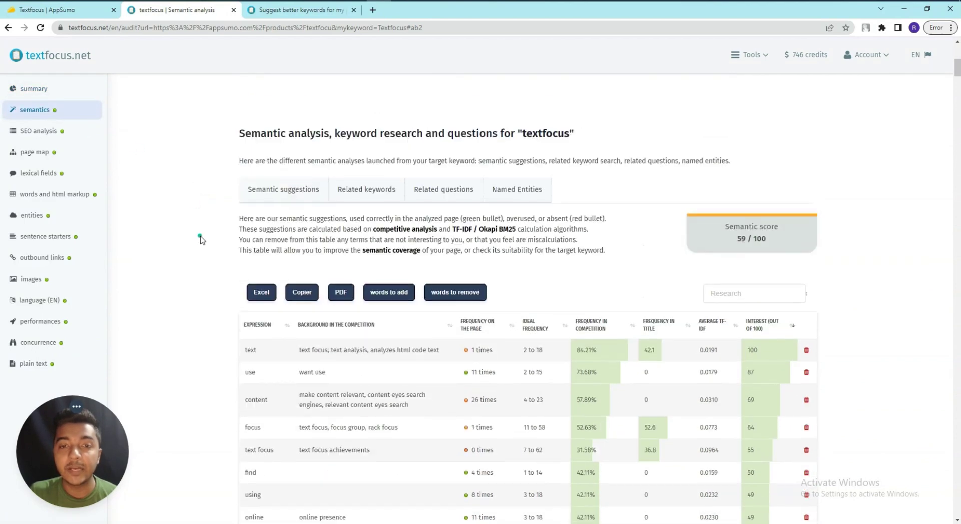
pyautogui.moveTo(238, 139); pyautogui.dragTo(608, 136)
pyautogui.scroll(-2, 369, 219)
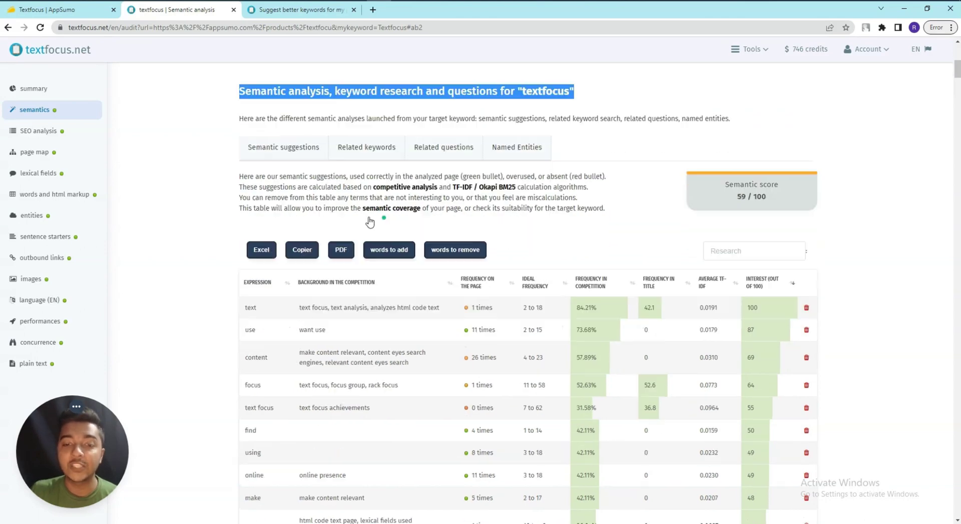
pyautogui.scroll(4, 535, 230)
pyautogui.doubleClick(535, 234)
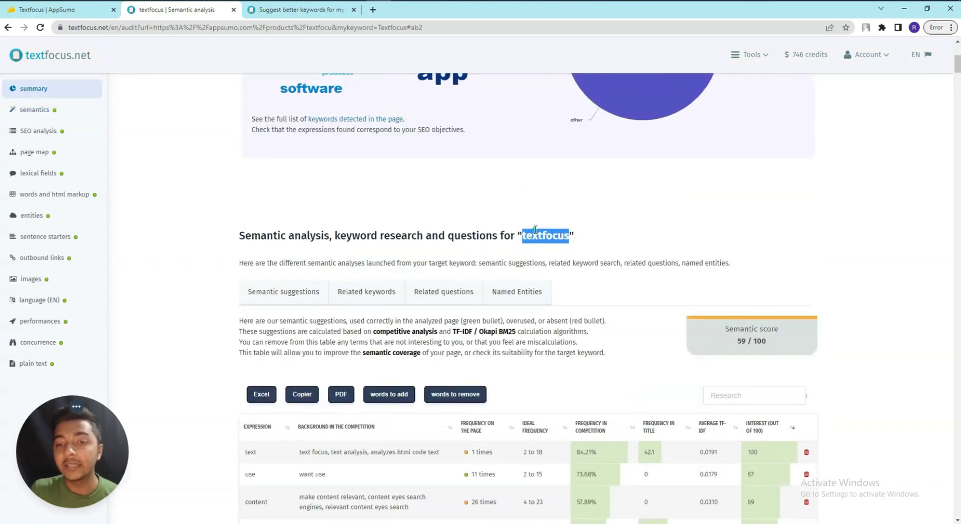
pyautogui.scroll(-2, 478, 240)
# Step: Load the semantic suggestions and examine the row for "text": ideal frequency, frequency in competition, frequency in title and interest
pyautogui.click(273, 192)
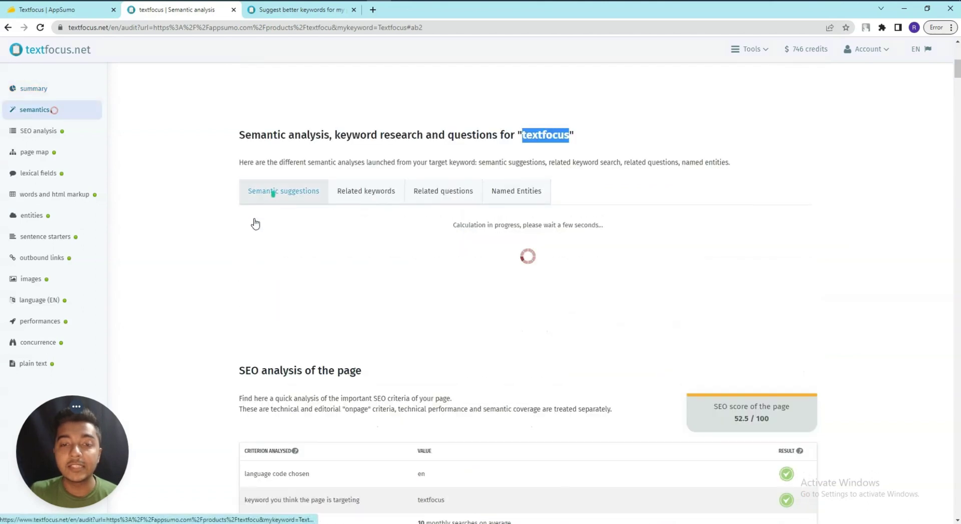
pyautogui.scroll(-1, 400, 275)
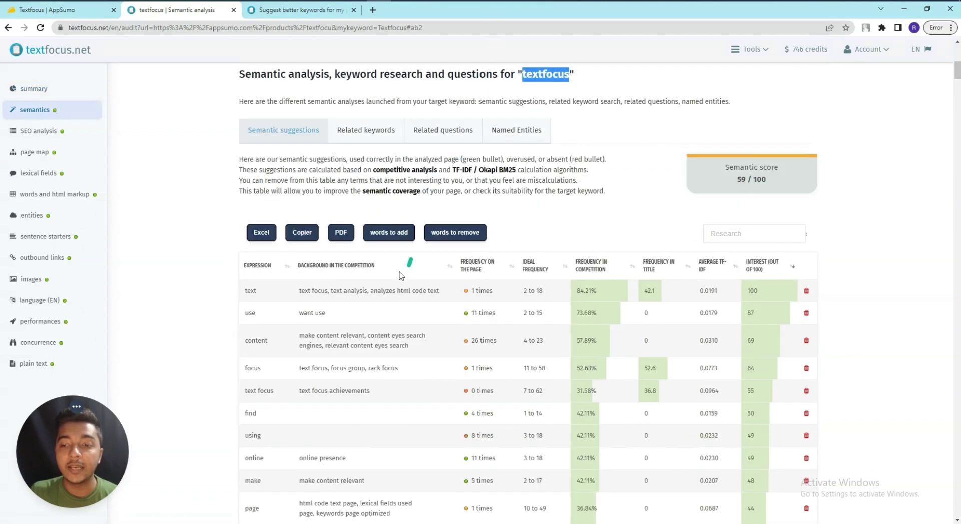
pyautogui.scroll(-2, 401, 275)
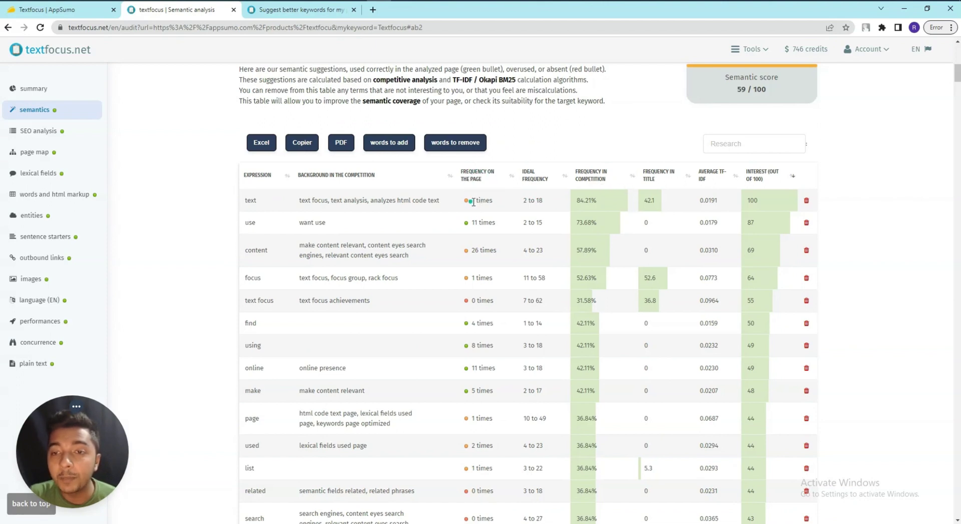
pyautogui.moveTo(472, 202); pyautogui.dragTo(540, 203)
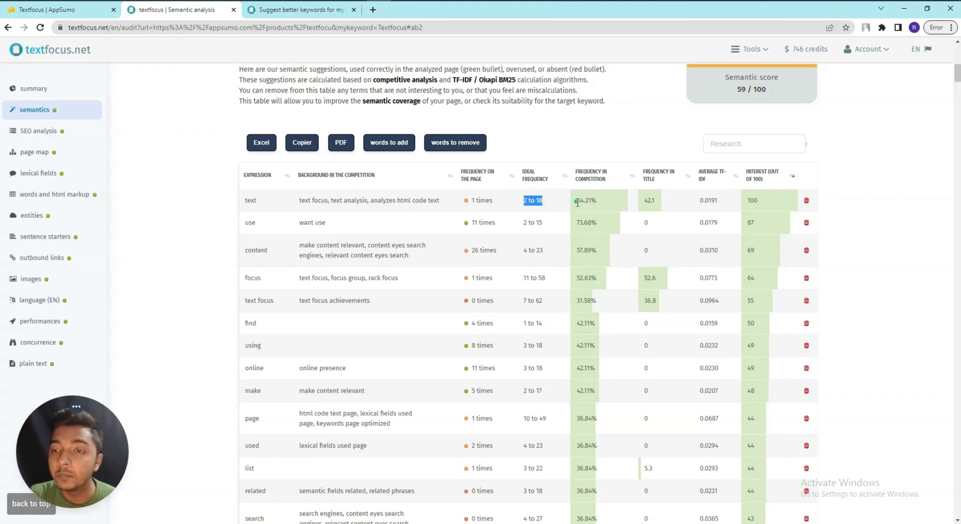
pyautogui.moveTo(578, 202); pyautogui.dragTo(589, 202)
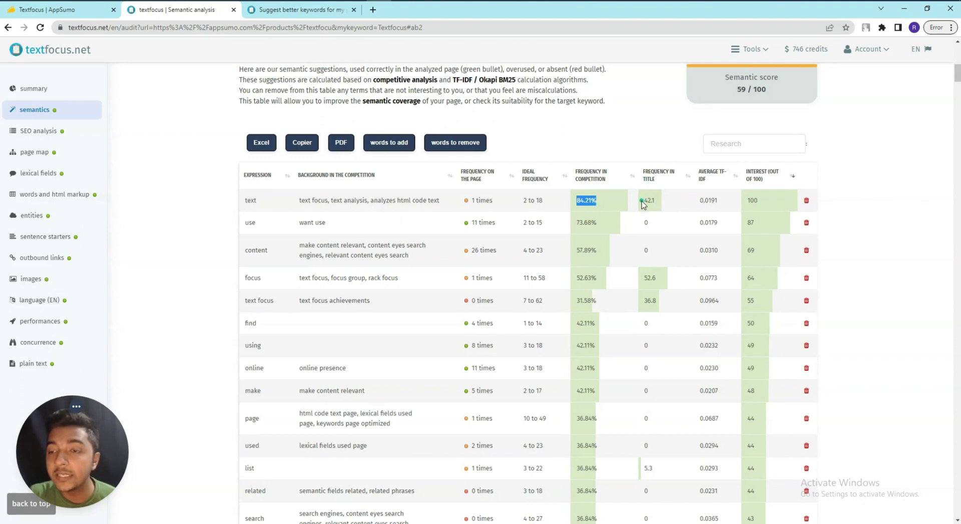
pyautogui.moveTo(642, 201); pyautogui.dragTo(661, 200)
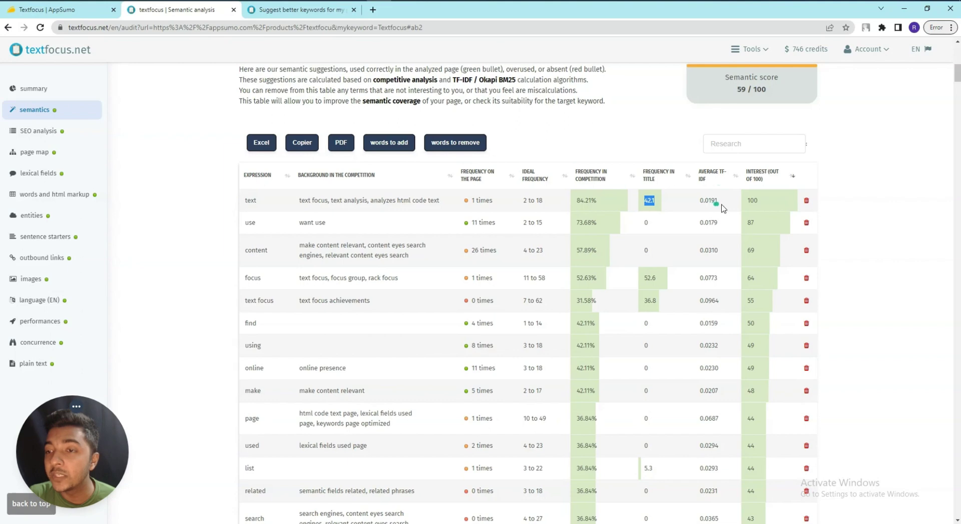
pyautogui.doubleClick(752, 201)
pyautogui.scroll(-6, 289, 262)
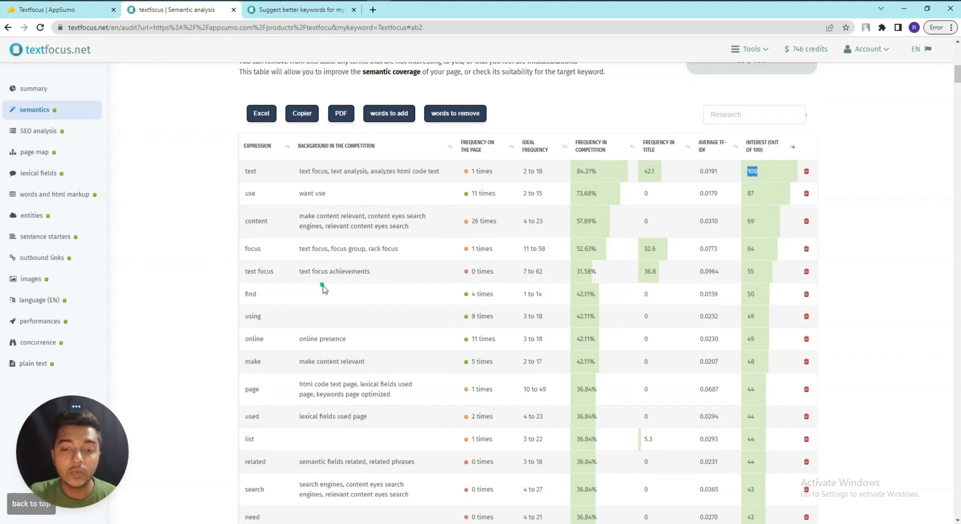
pyautogui.scroll(12, 300, 309)
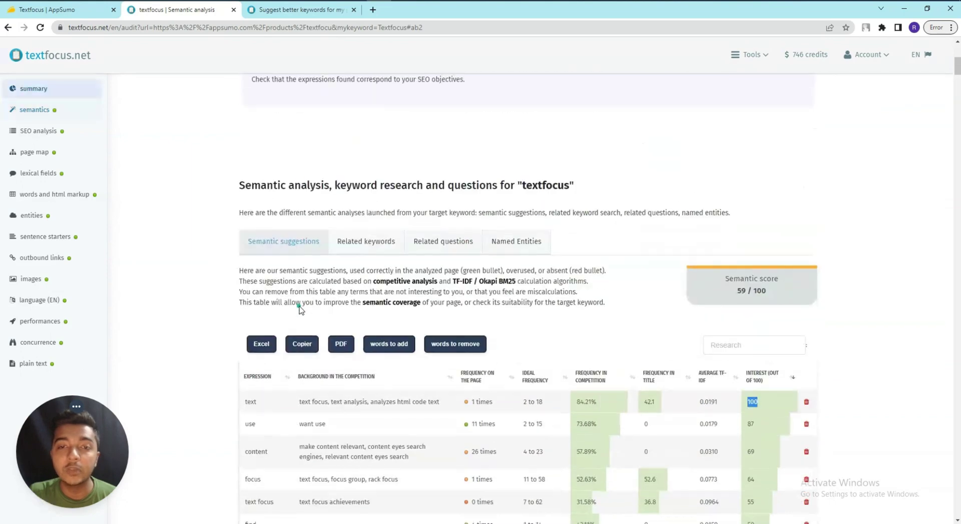
# Step: Open the related keywords of the semantic analysis and examine the "textfocus" entry
pyautogui.scroll(-1, 279, 341)
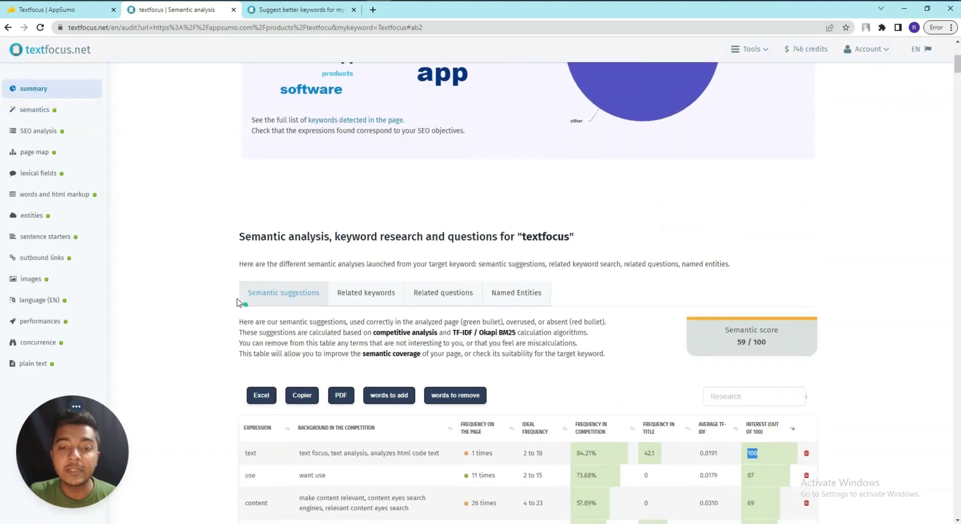
pyautogui.click(368, 292)
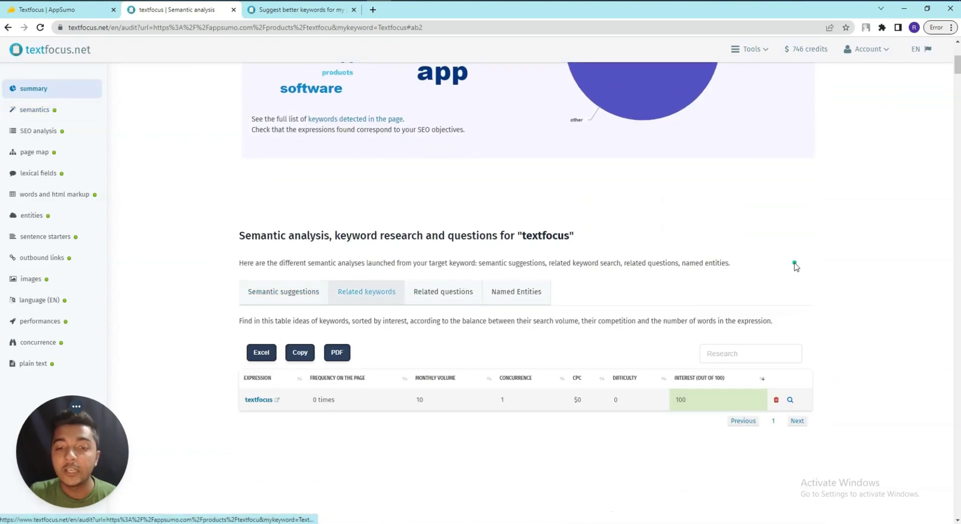
pyautogui.scroll(-2, 286, 373)
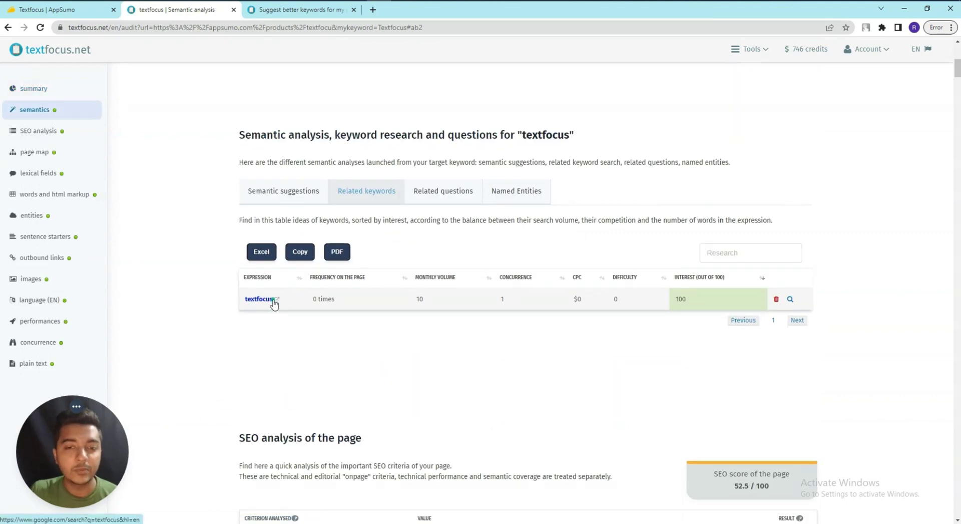
# Step: Open the related questions and review the interrogative form chart and the list of questions about textfocus
pyautogui.click(435, 199)
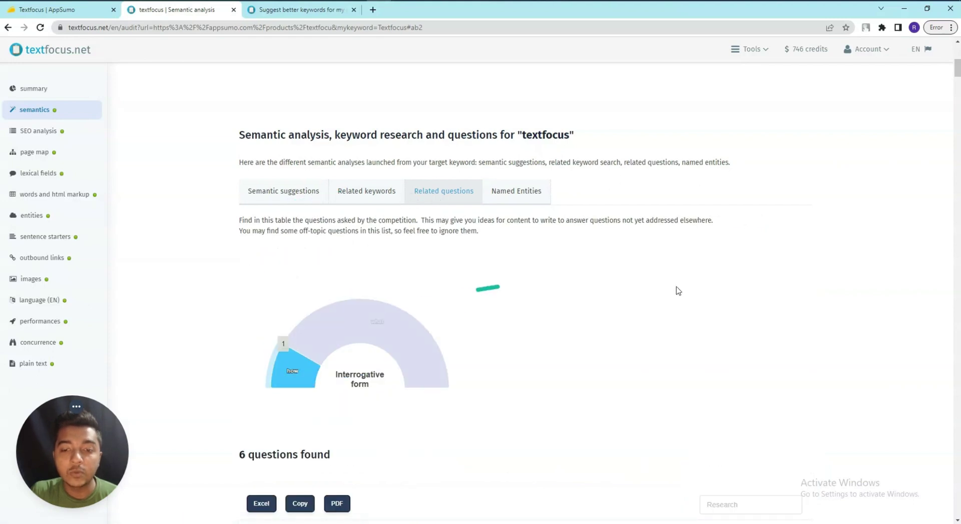
pyautogui.click(433, 195)
pyautogui.scroll(-3, 202, 312)
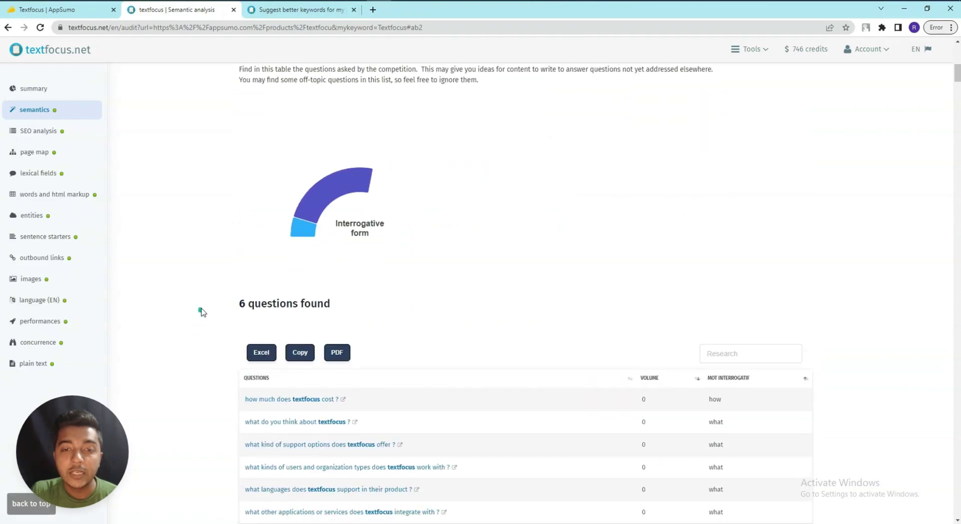
pyautogui.scroll(-1, 205, 312)
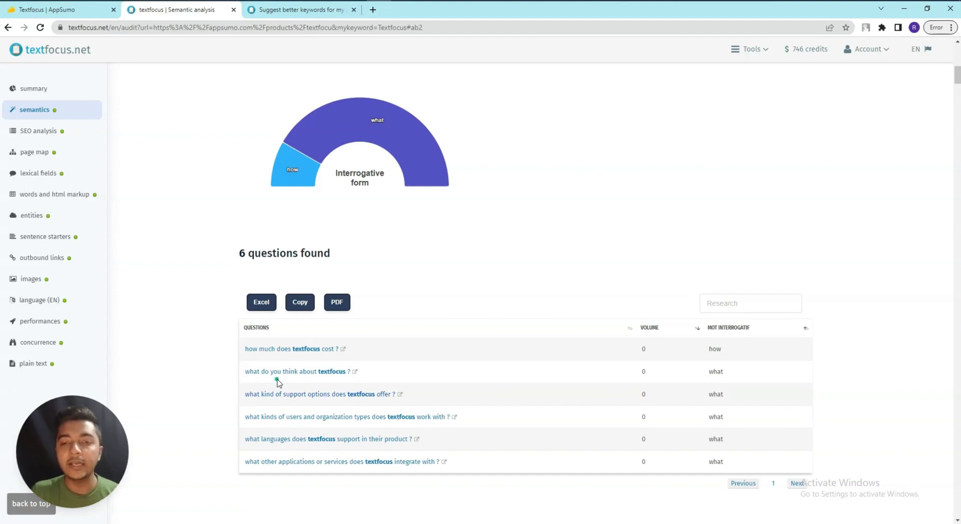
pyautogui.scroll(1, 208, 300)
pyautogui.scroll(3, 208, 300)
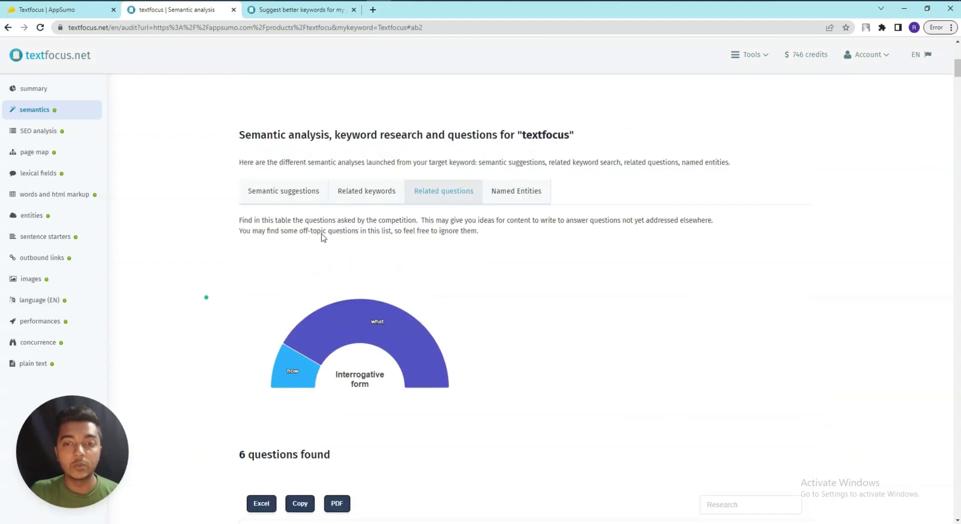
# Step: Open the named entities suggestions and look through the table of entities, frequencies and interest
pyautogui.click(517, 191)
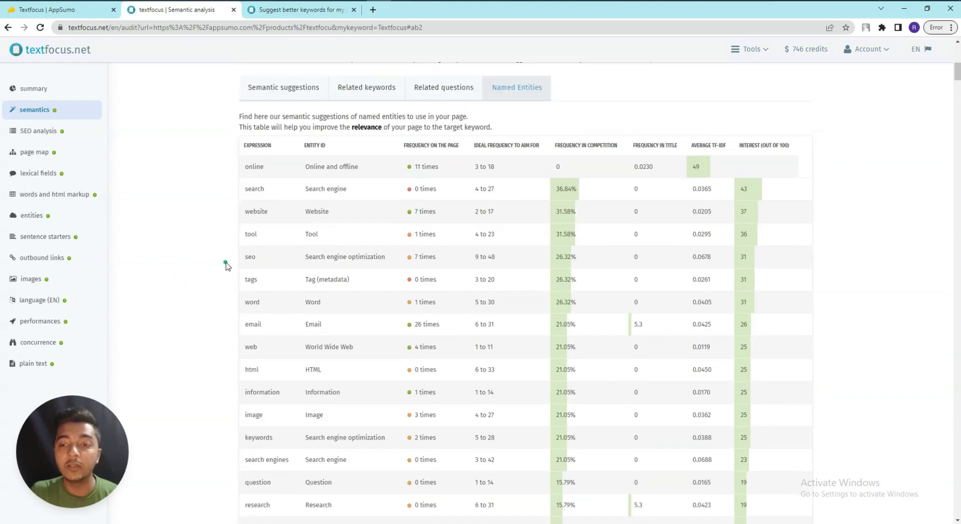
pyautogui.scroll(-2, 264, 173)
pyautogui.scroll(11, 553, 316)
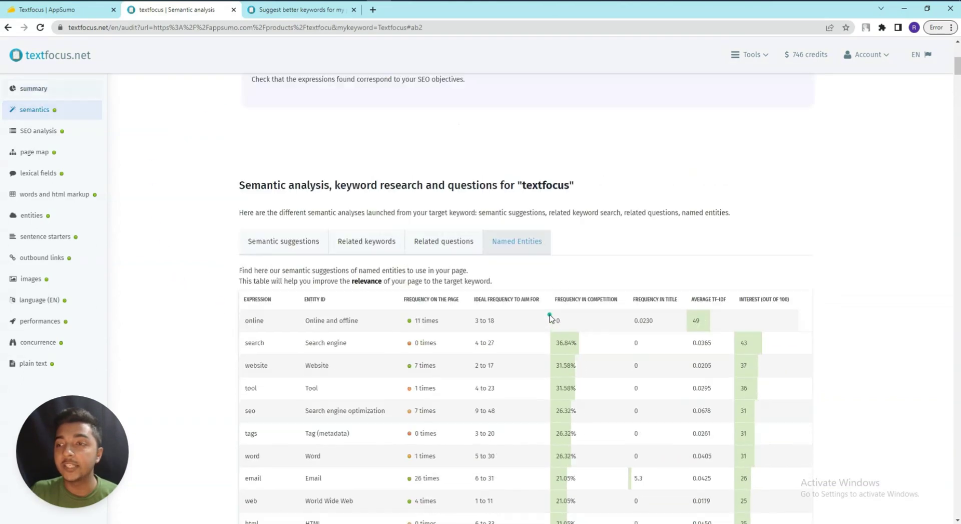
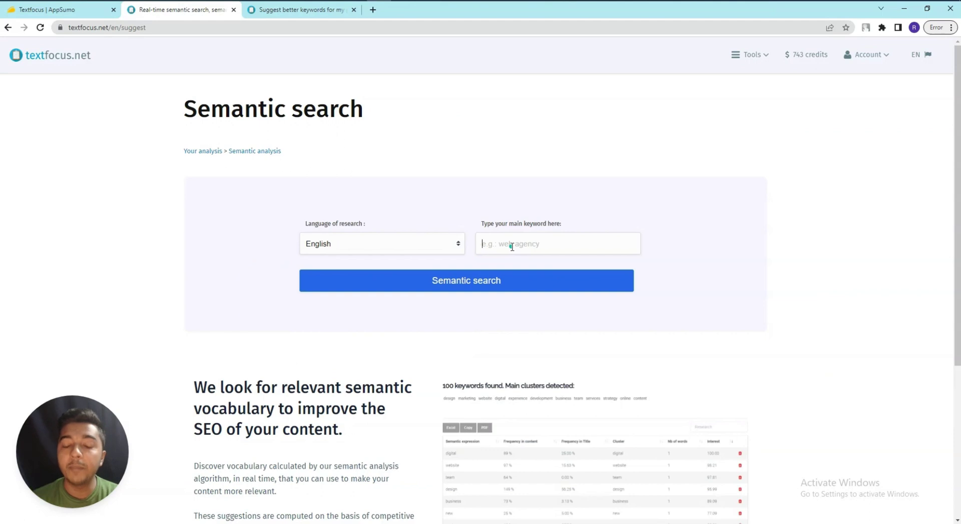
# Step: Run an English semantic search for the main keyword "Email Marketing Software" and look over its results
pyautogui.write('B')
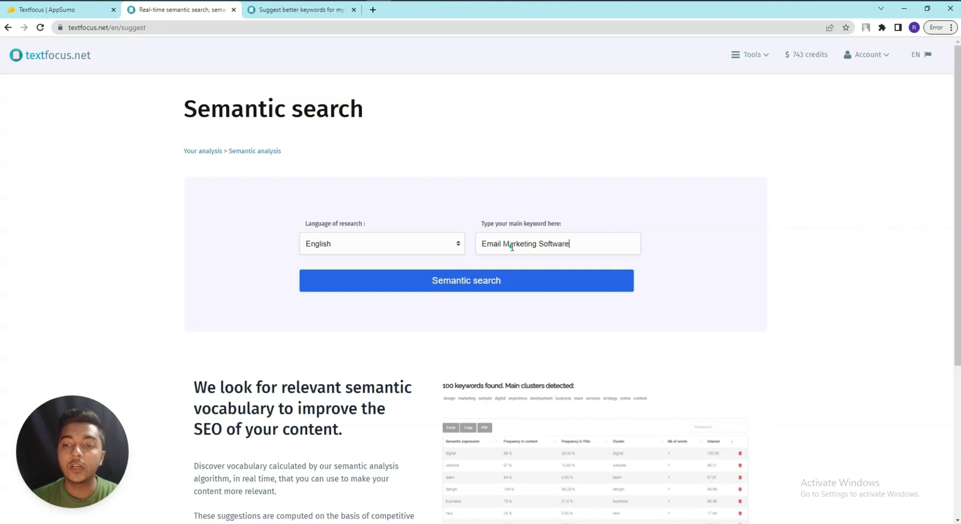
pyautogui.click(491, 284)
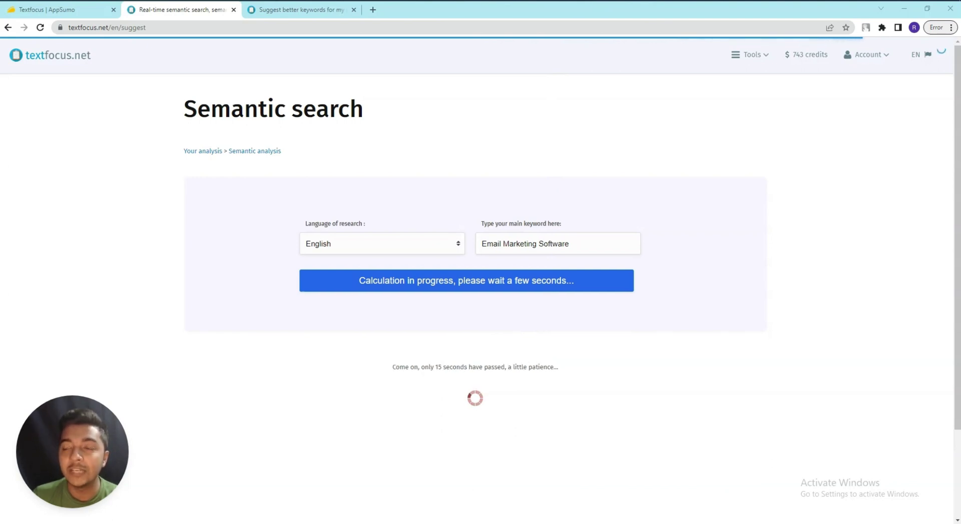
pyautogui.scroll(-7, 602, 296)
pyautogui.scroll(6, 564, 289)
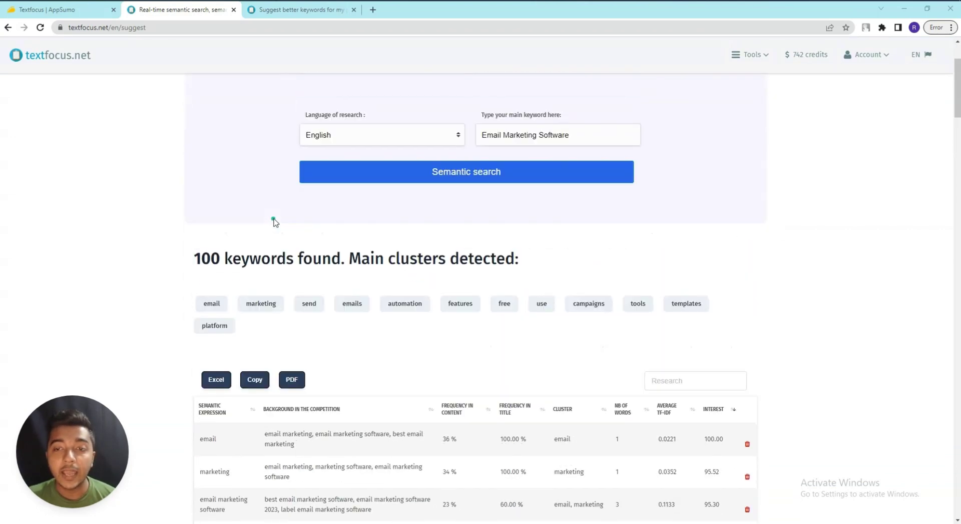
# Step: Look through the semantic expressions in the results table, including the "free email marketing" entry
pyautogui.scroll(-5, 358, 240)
pyautogui.moveTo(206, 253); pyautogui.dragTo(229, 349)
pyautogui.scroll(-3, 213, 350)
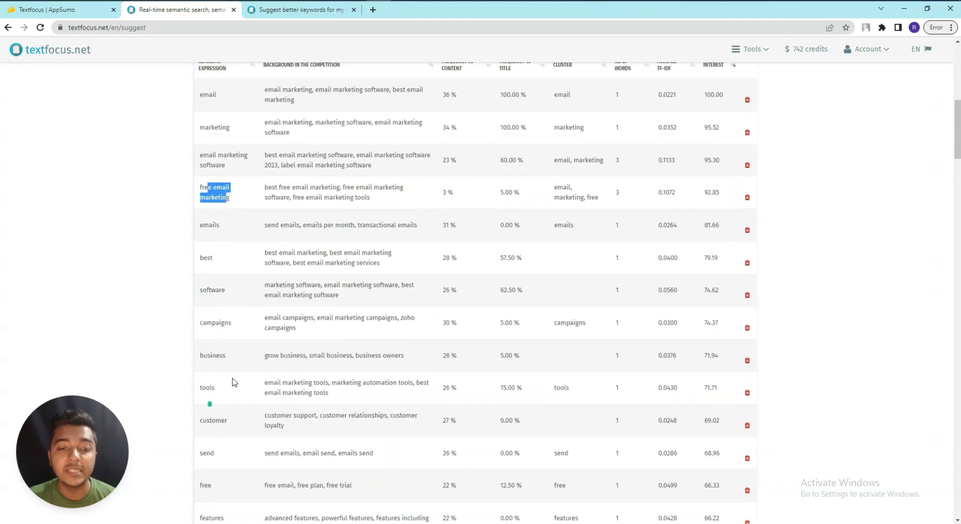
pyautogui.scroll(4, 246, 366)
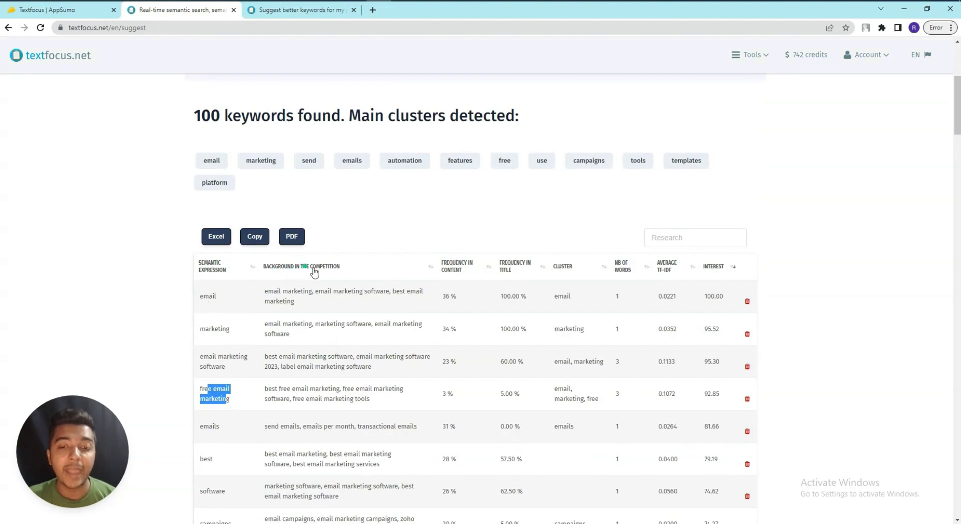
# Step: Examine the background in the competition for the expressions "email" and "email marketing software"
pyautogui.click(207, 296)
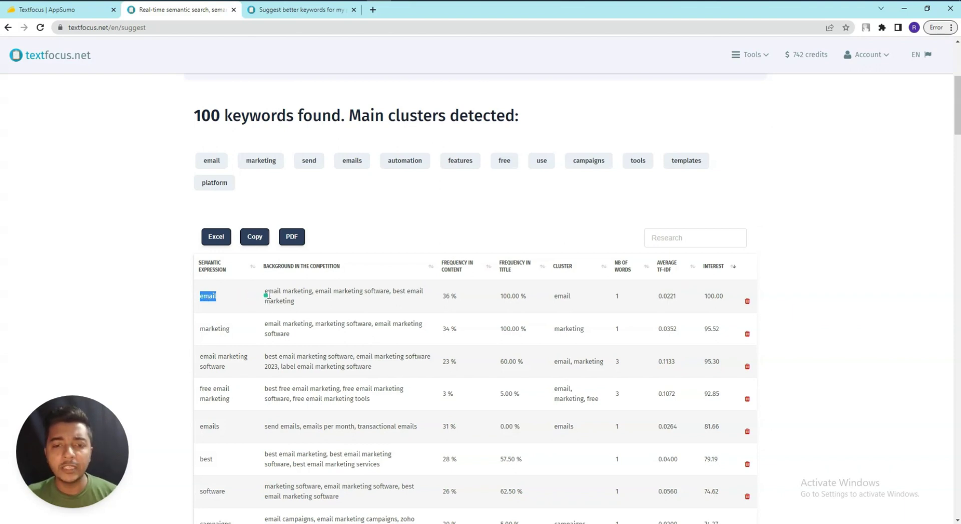
pyautogui.moveTo(269, 291); pyautogui.dragTo(359, 289)
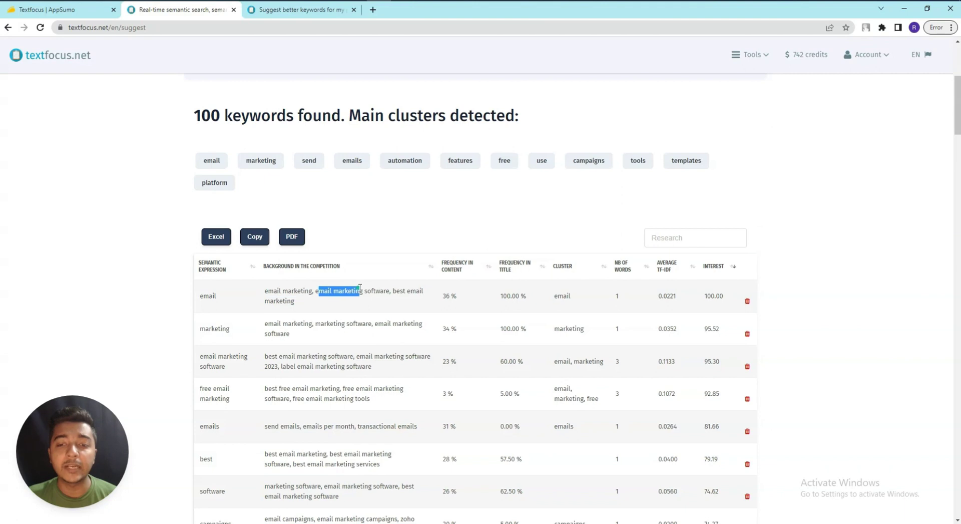
pyautogui.scroll(-2, 235, 300)
pyautogui.moveTo(201, 262); pyautogui.dragTo(345, 268)
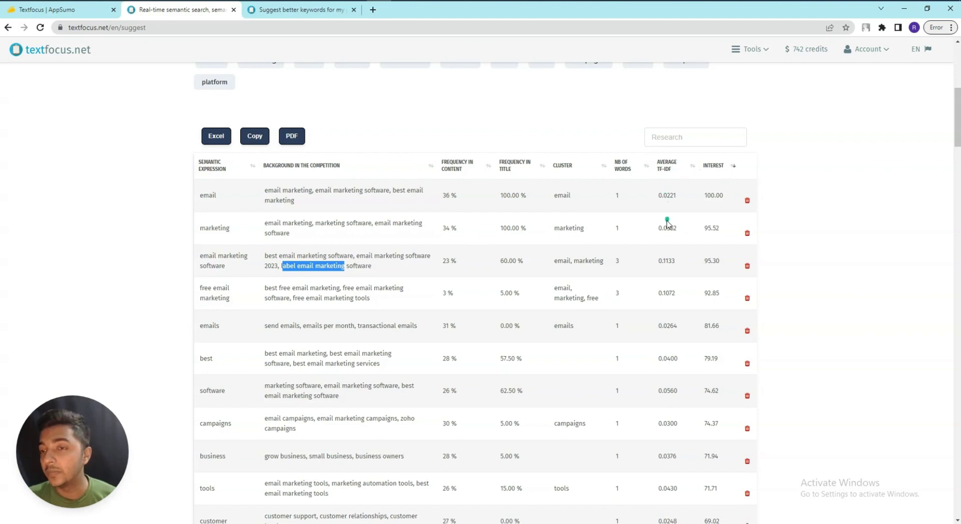
# Step: Review the rest of the semantic keyword table and the heading with the main clusters detected
pyautogui.scroll(-4, 719, 173)
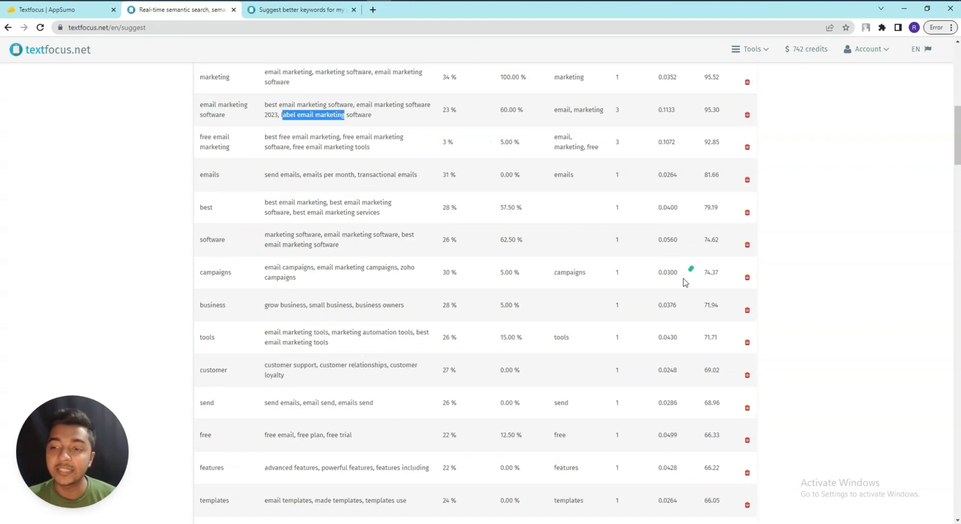
pyautogui.scroll(11, 691, 271)
pyautogui.scroll(-4, 623, 283)
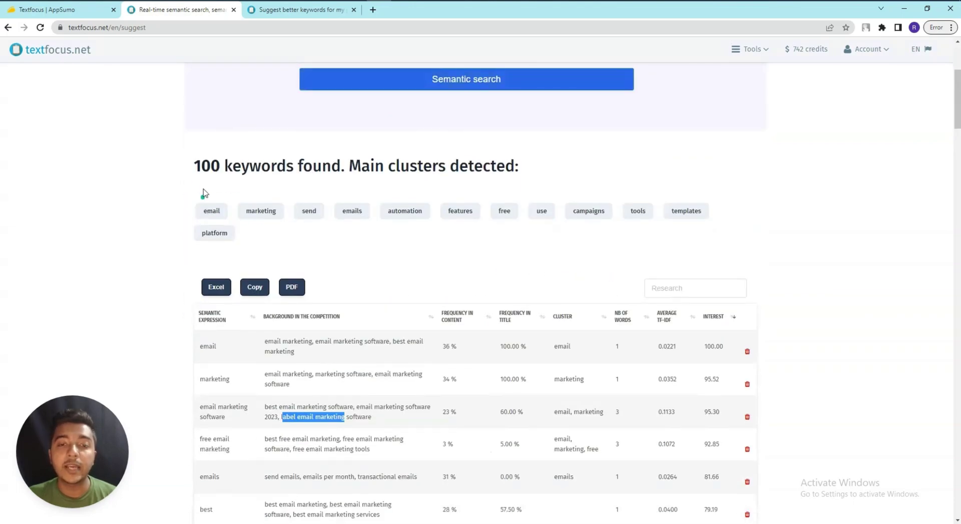
pyautogui.moveTo(198, 175); pyautogui.dragTo(553, 172)
pyautogui.scroll(-10, 557, 176)
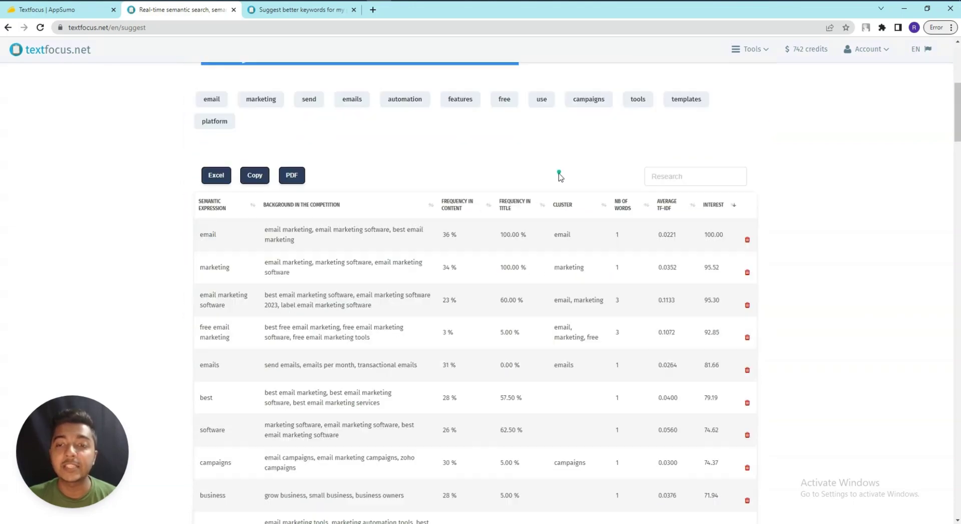
pyautogui.scroll(-4, 558, 182)
pyautogui.scroll(15, 543, 215)
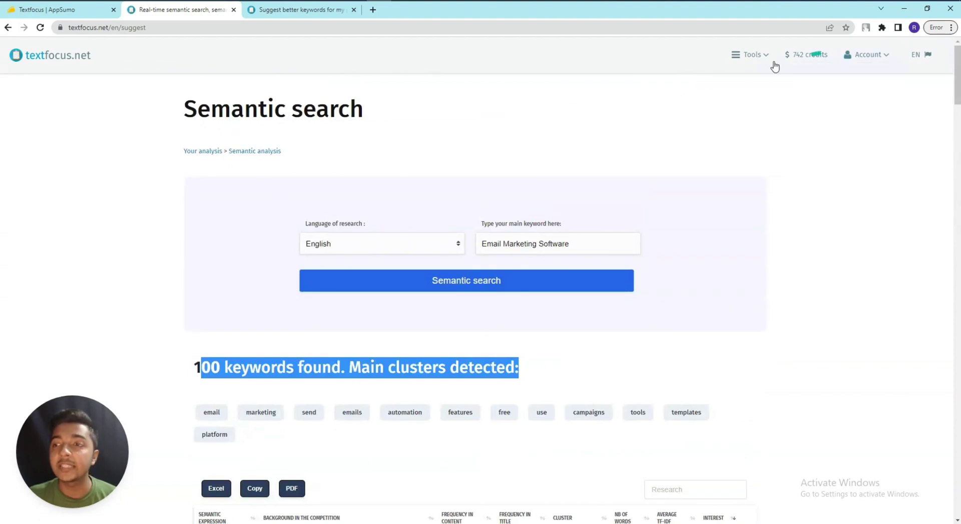
# Step: Open the Keyword audit tool, check the target market options, and set the minimum monthly search volume to 20
pyautogui.click(751, 54)
pyautogui.click(714, 172)
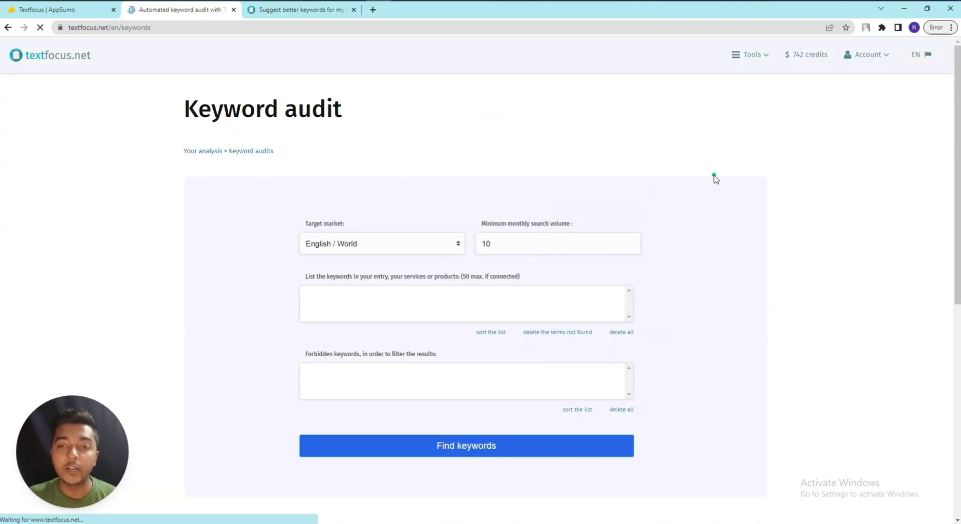
pyautogui.click(350, 251)
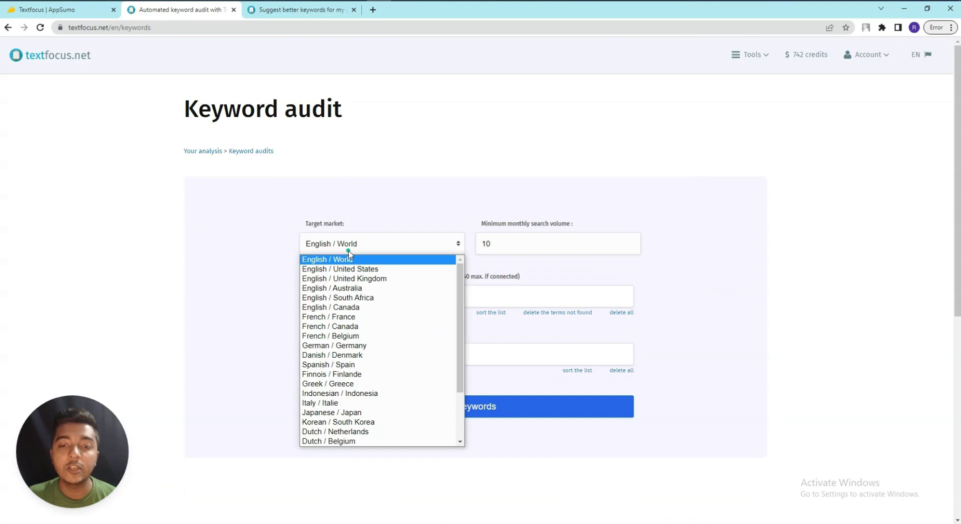
pyautogui.click(505, 243)
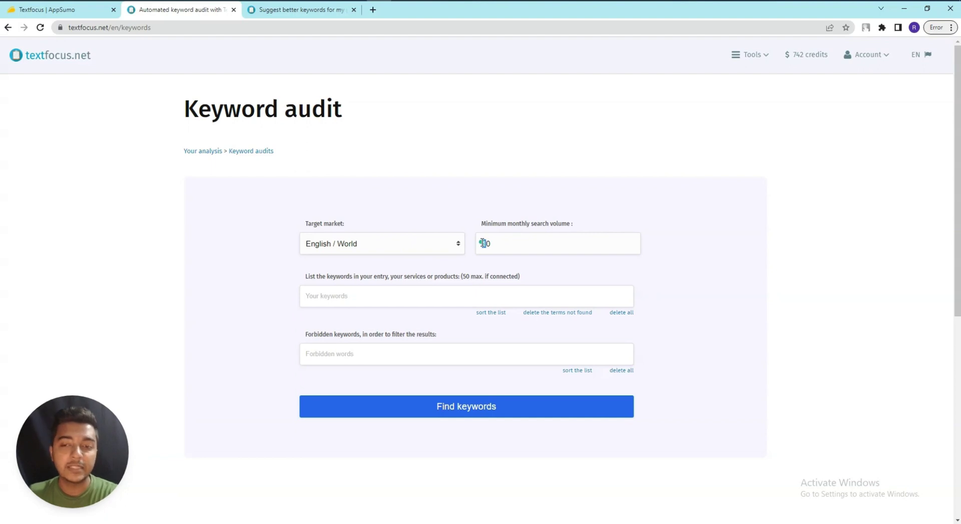
# Step: Add "Email Marketing Software" and "Email Marketing Guide" to the audit's keyword list
pyautogui.click(398, 294)
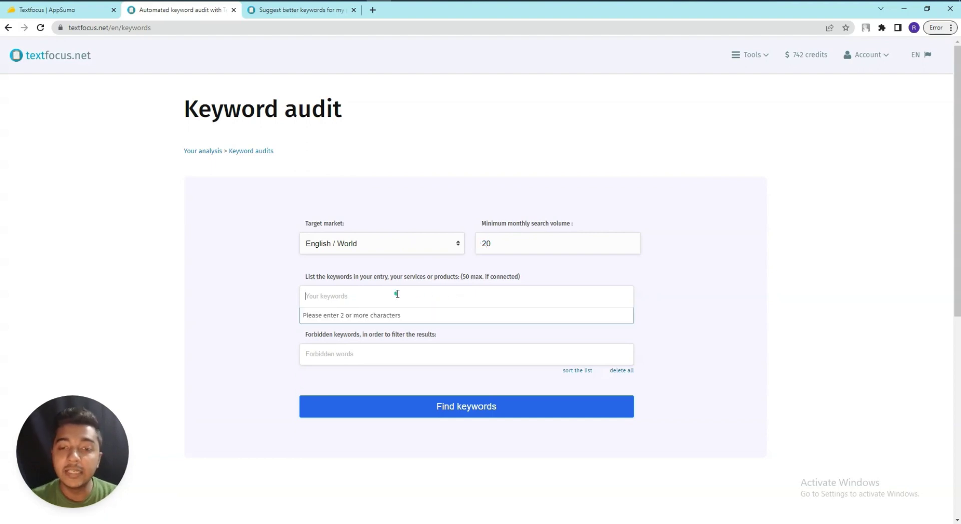
pyautogui.write('Email Market')
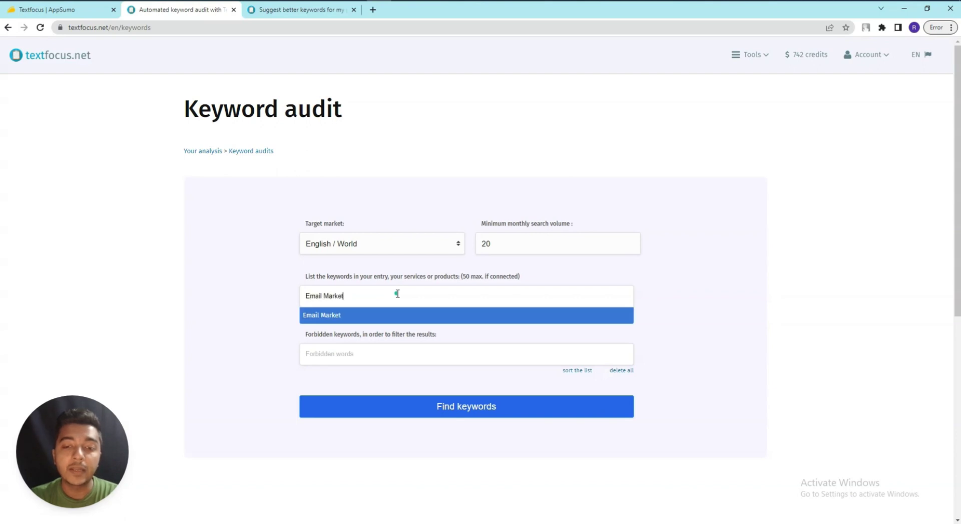
pyautogui.write('ing Software')
pyautogui.press('Return')
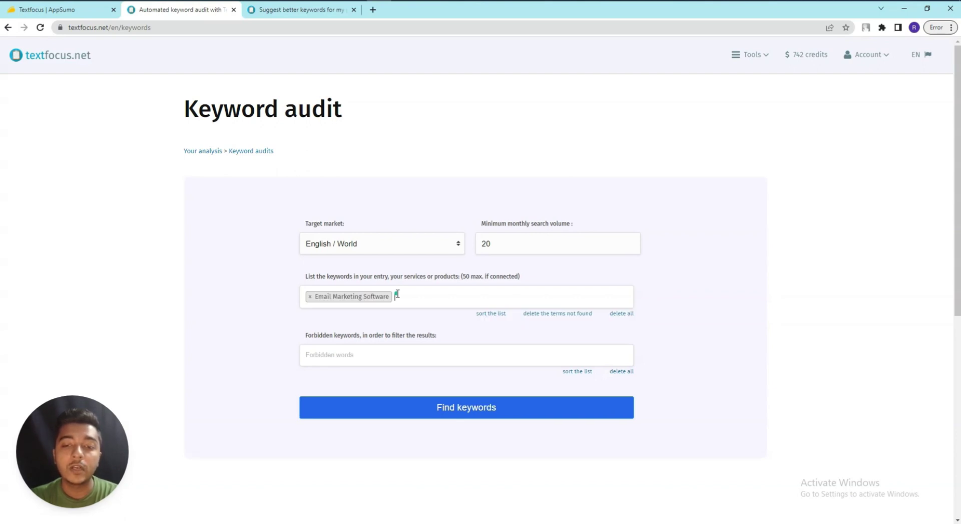
pyautogui.write('Email Marketing Guide')
pyautogui.press('Return')
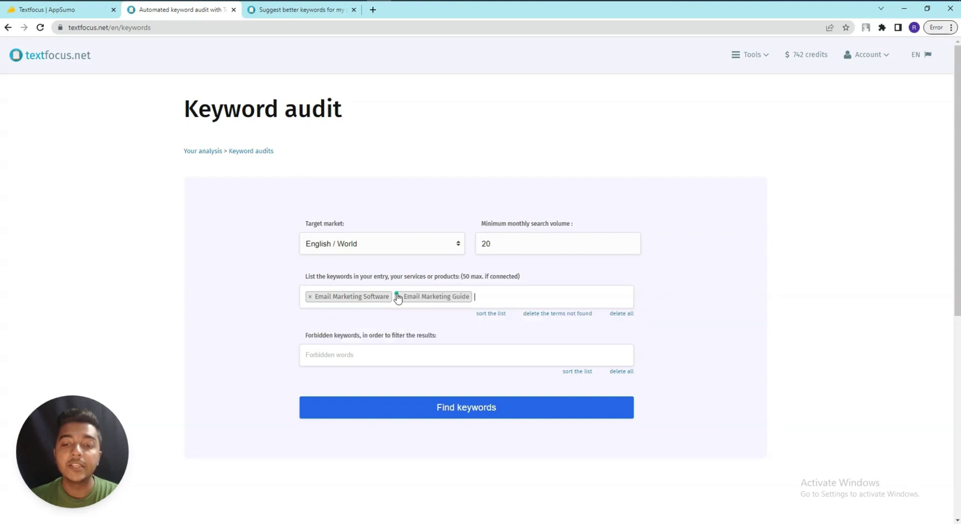
# Step: Add "free" as a forbidden keyword and run the keyword search
pyautogui.click(314, 353)
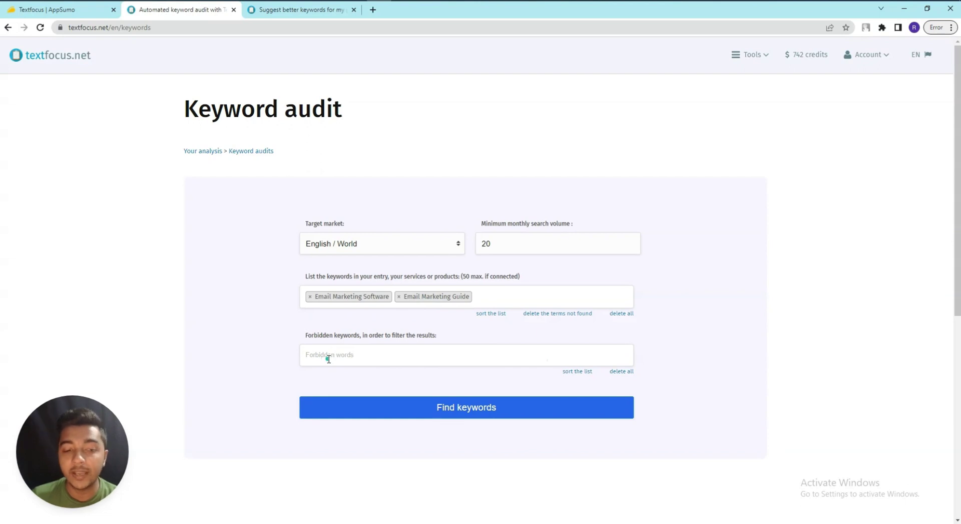
pyautogui.click(344, 357)
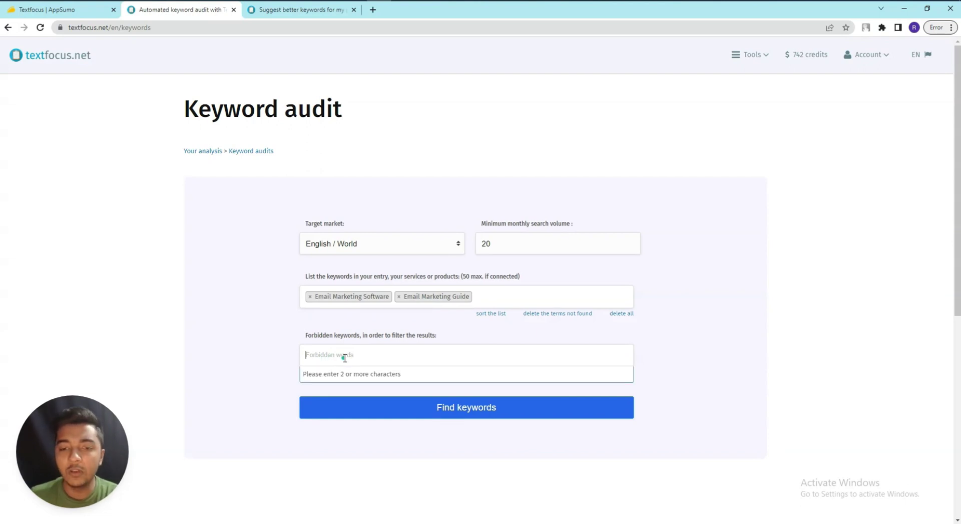
pyautogui.write('free')
pyautogui.press('Return')
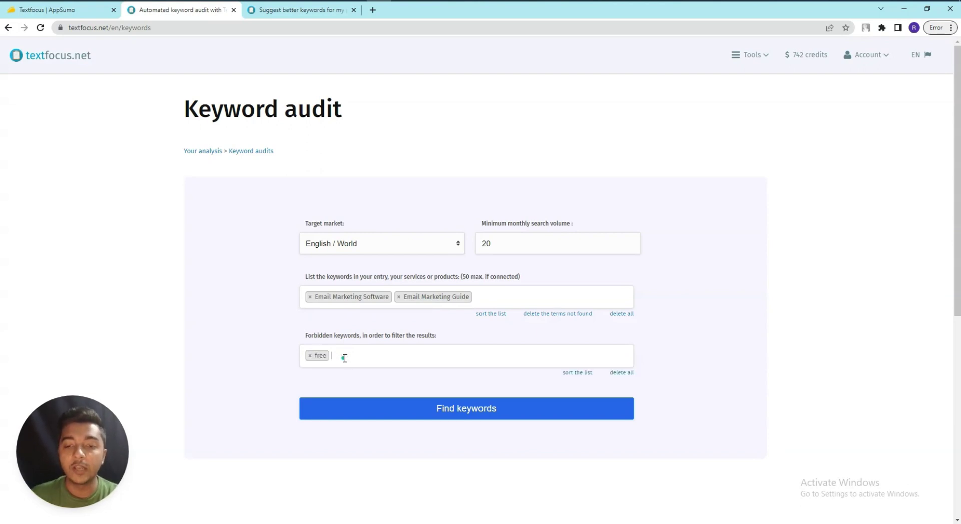
pyautogui.click(472, 408)
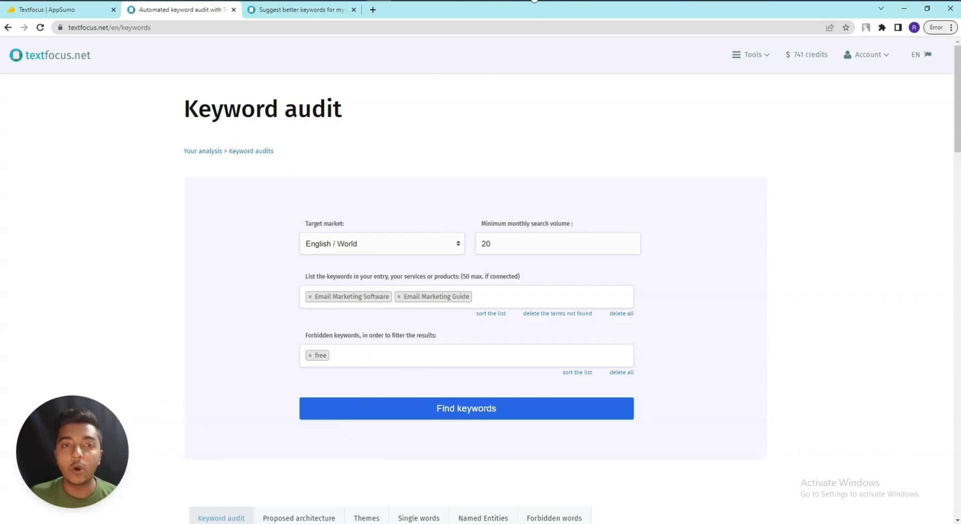
# Step: Examine the keyword audit results, comparing monthly volume, CPC, concurrence and difficulty across the found expressions
pyautogui.scroll(-10, 470, 314)
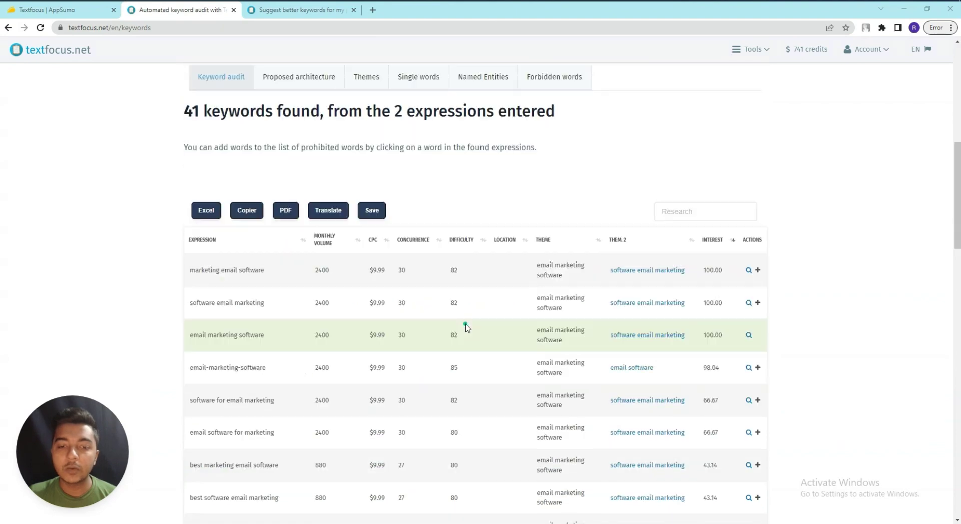
pyautogui.moveTo(195, 207)
pyautogui.mouseDown()
pyautogui.moveTo(339, 189)
pyautogui.moveTo(150, 193)
pyautogui.mouseUp()
pyautogui.click(320, 212)
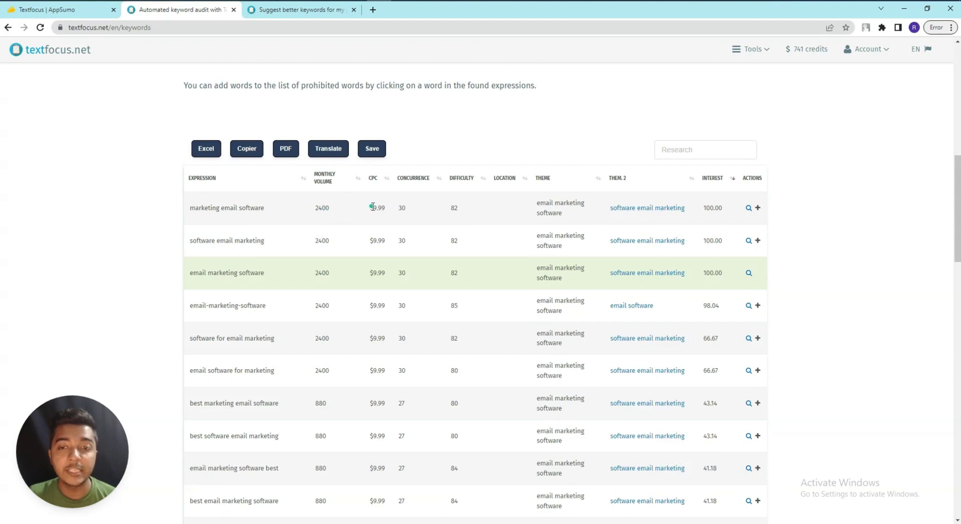
pyautogui.click(402, 210)
pyautogui.click(457, 181)
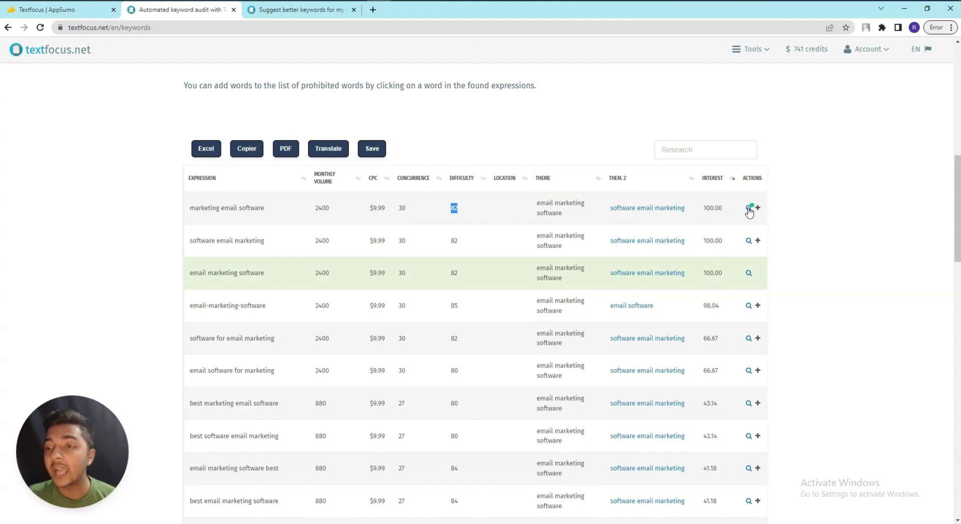
pyautogui.scroll(-2, 244, 260)
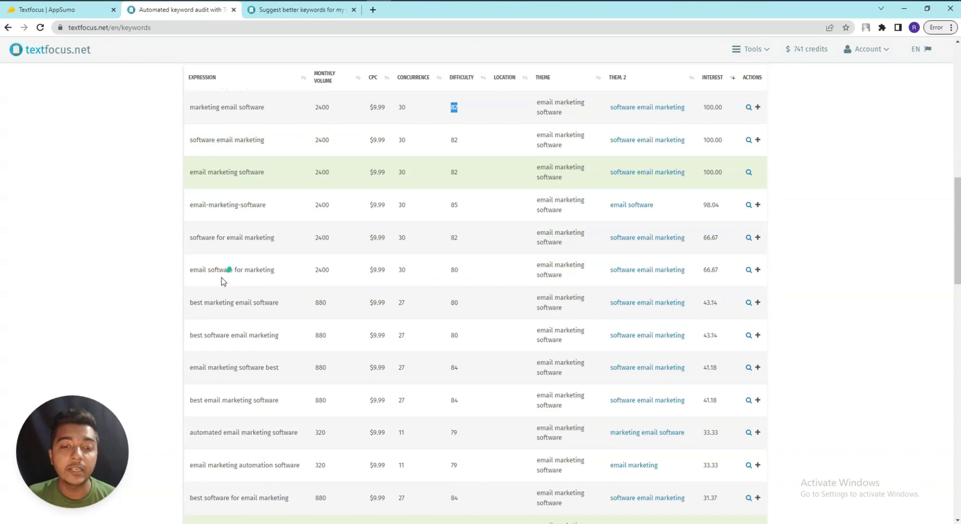
pyautogui.scroll(2, 230, 270)
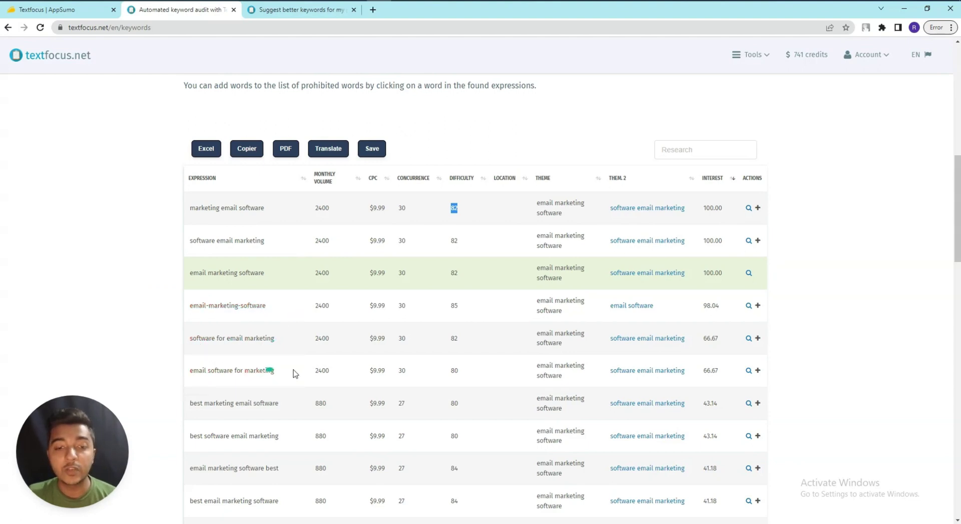
pyautogui.scroll(-2, 255, 361)
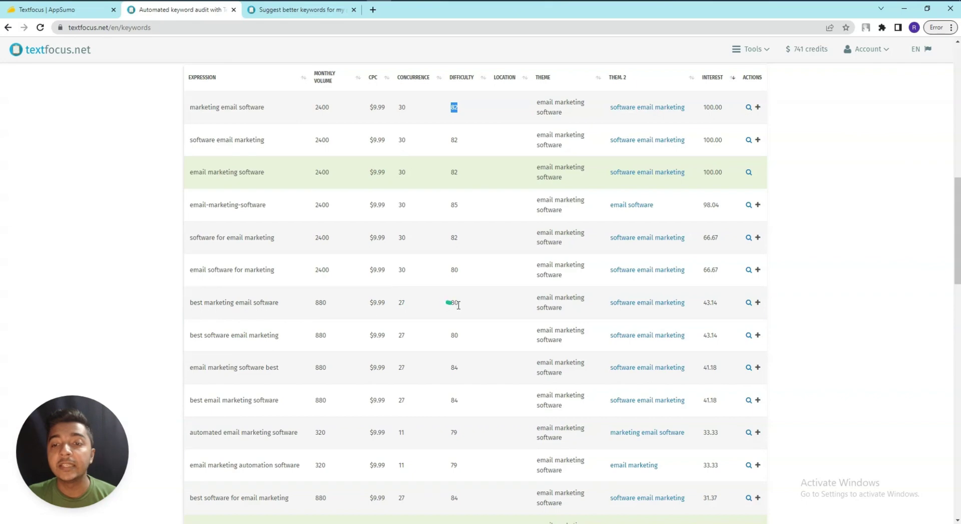
pyautogui.scroll(2, 461, 327)
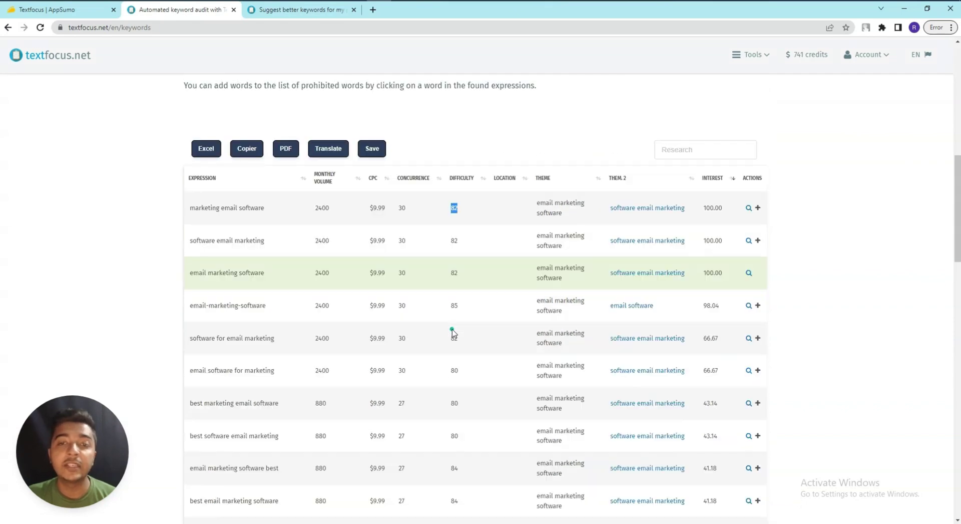
# Step: Sort the keyword audit results alphabetically by expression in ascending order
pyautogui.click(304, 177)
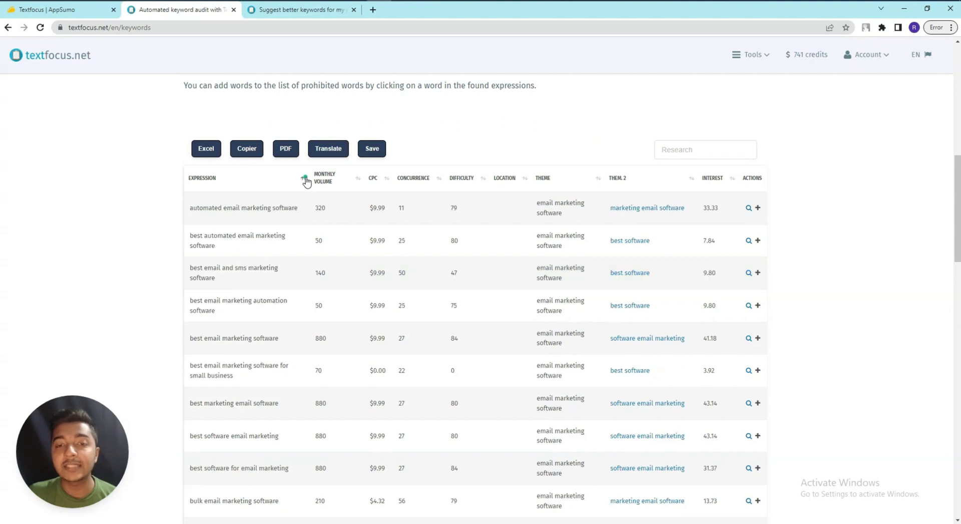
pyautogui.click(305, 178)
pyautogui.click(305, 179)
pyautogui.click(305, 179)
pyautogui.click(304, 178)
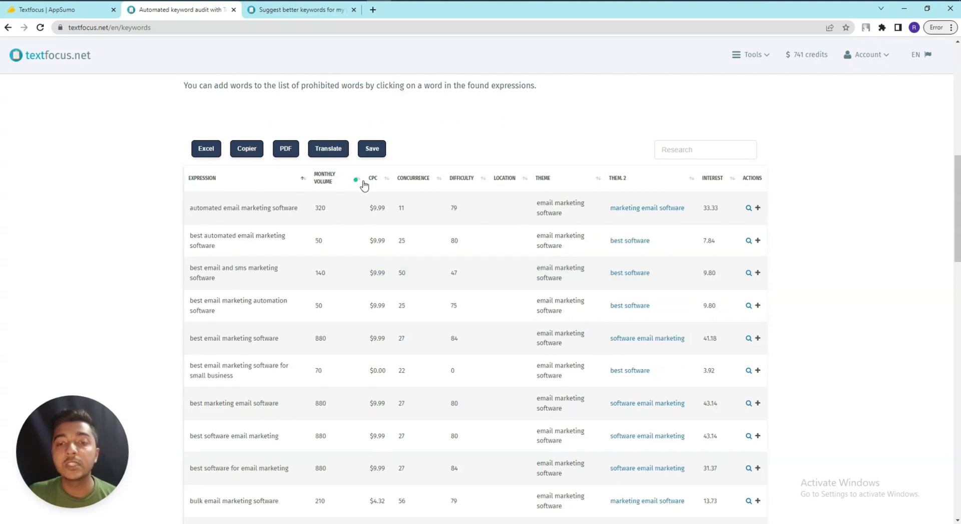
# Step: Check the Google results for "automated email marketing software" and "best email and sms marketing software" from the audit table, and close both result pages
pyautogui.click(759, 209)
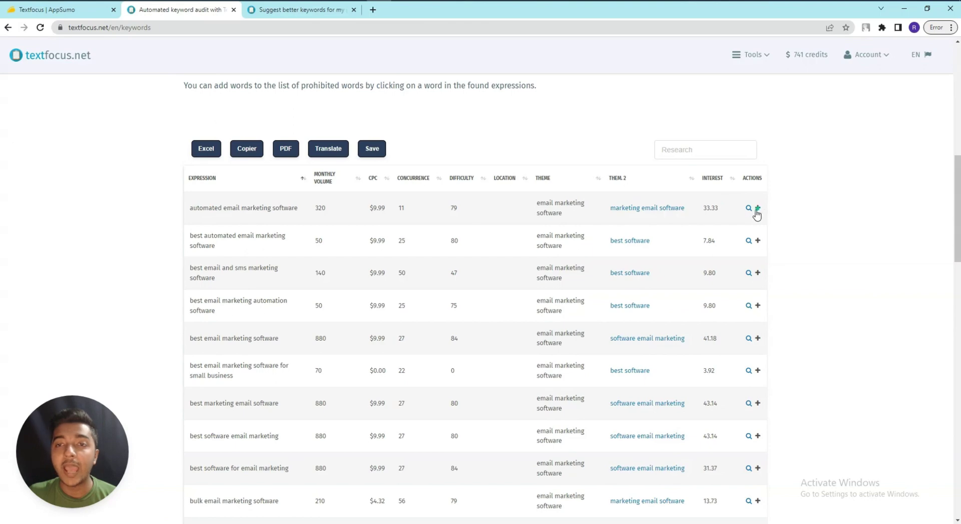
pyautogui.click(748, 208)
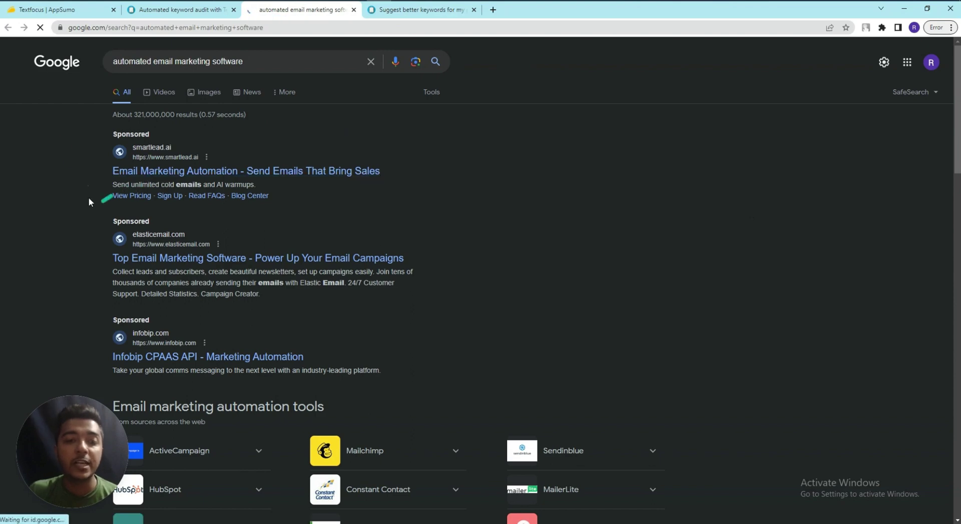
pyautogui.click(189, 15)
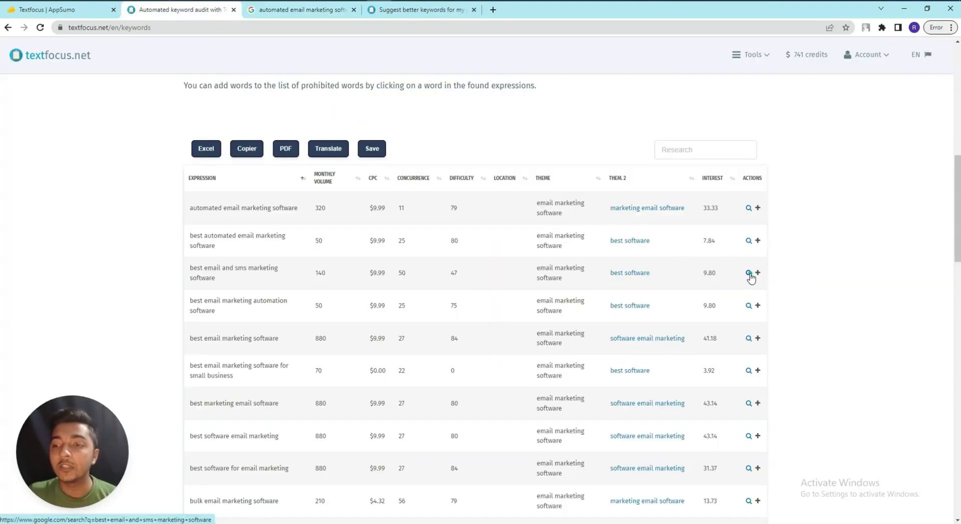
pyautogui.click(749, 272)
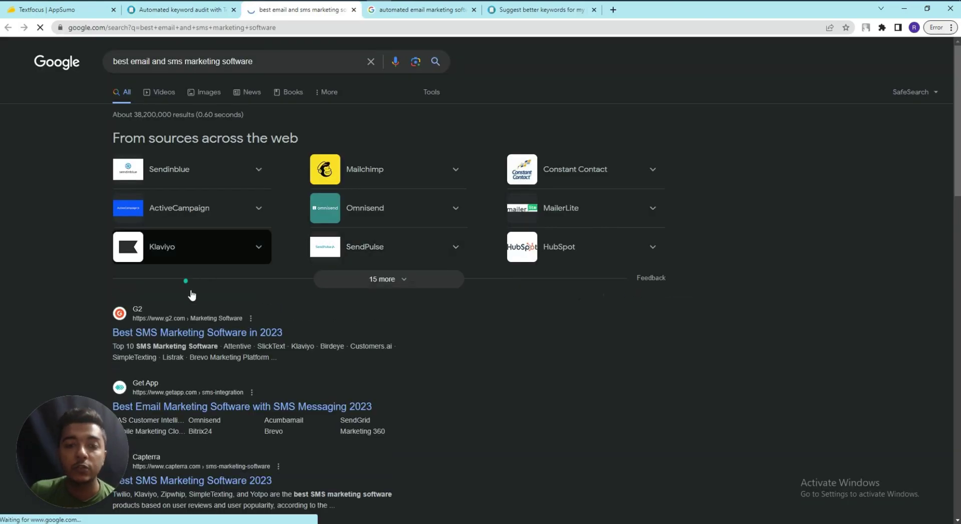
pyautogui.click(354, 9)
pyautogui.click(354, 9)
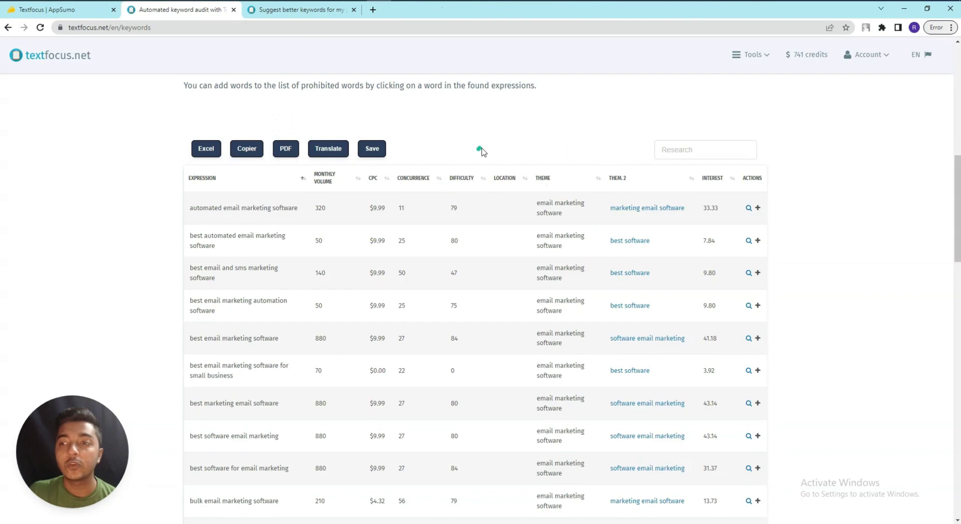
# Step: Open the audit's proposed architecture and review the suggested URLs with their themes and target keywords
pyautogui.scroll(5, 506, 195)
pyautogui.click(301, 271)
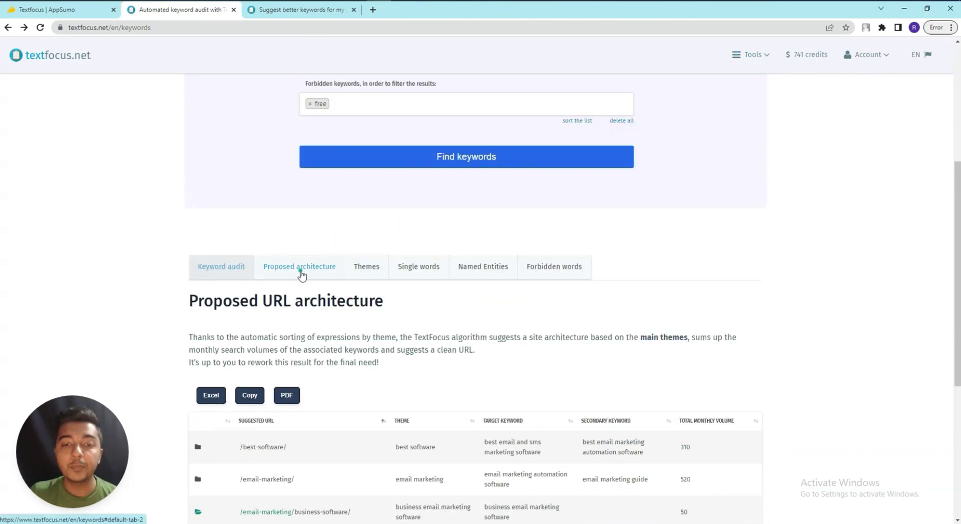
pyautogui.scroll(-3, 301, 270)
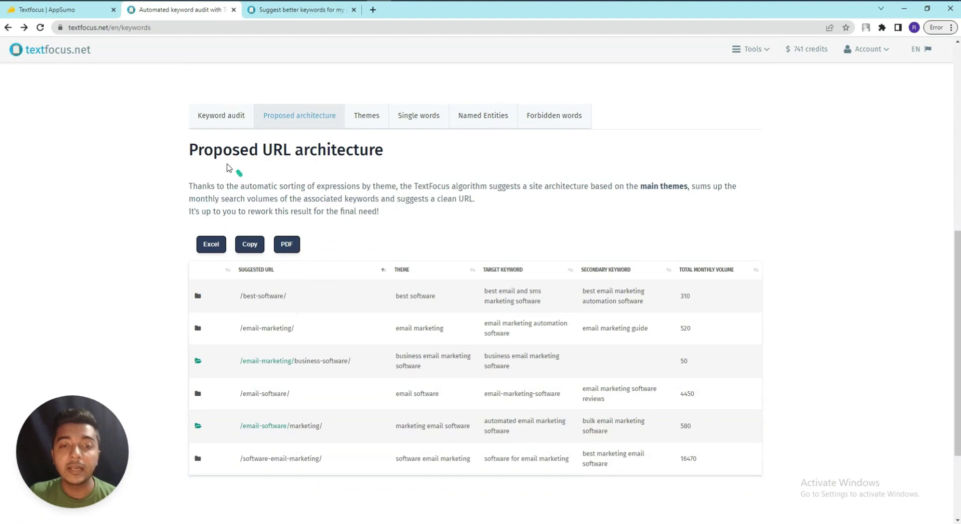
pyautogui.moveTo(198, 150); pyautogui.dragTo(384, 151)
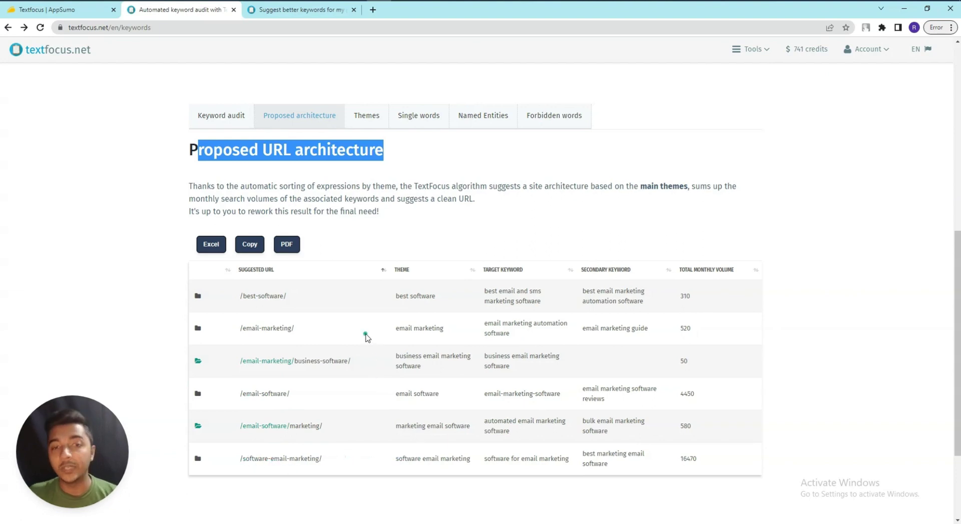
pyautogui.click(375, 210)
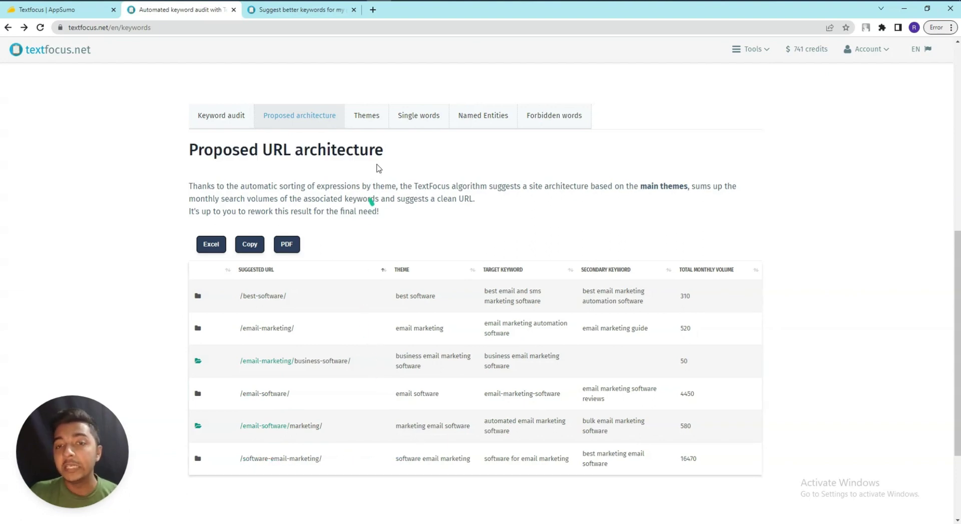
# Step: Review the audit's detected themes and the list of single words
pyautogui.click(369, 115)
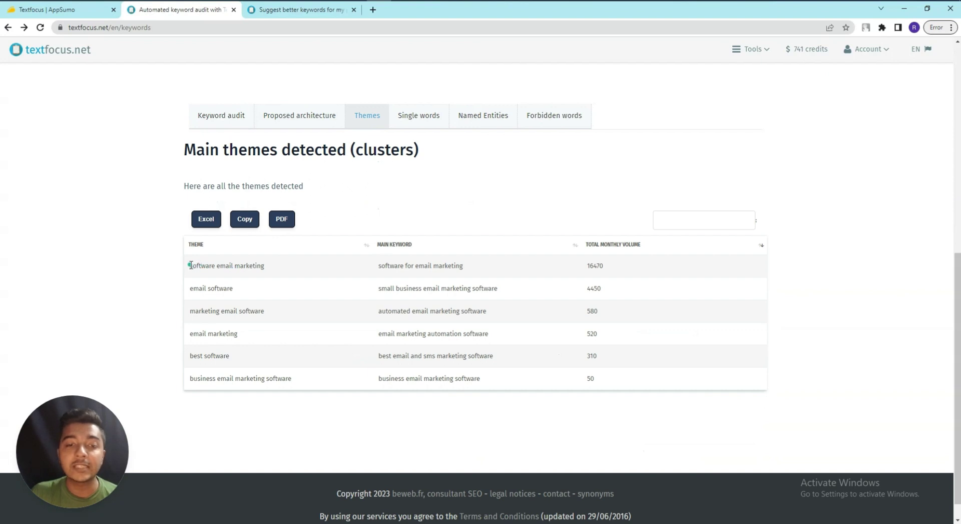
pyautogui.click(420, 120)
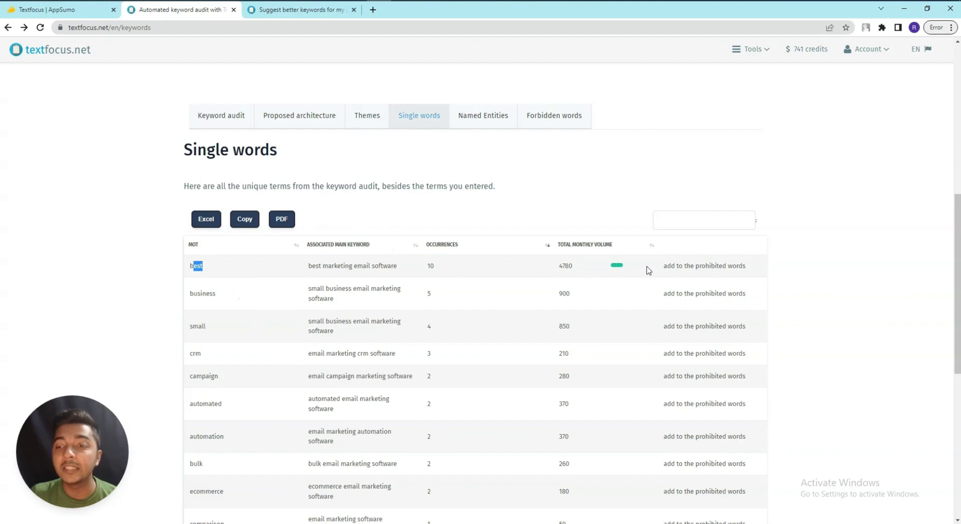
pyautogui.scroll(-4, 487, 300)
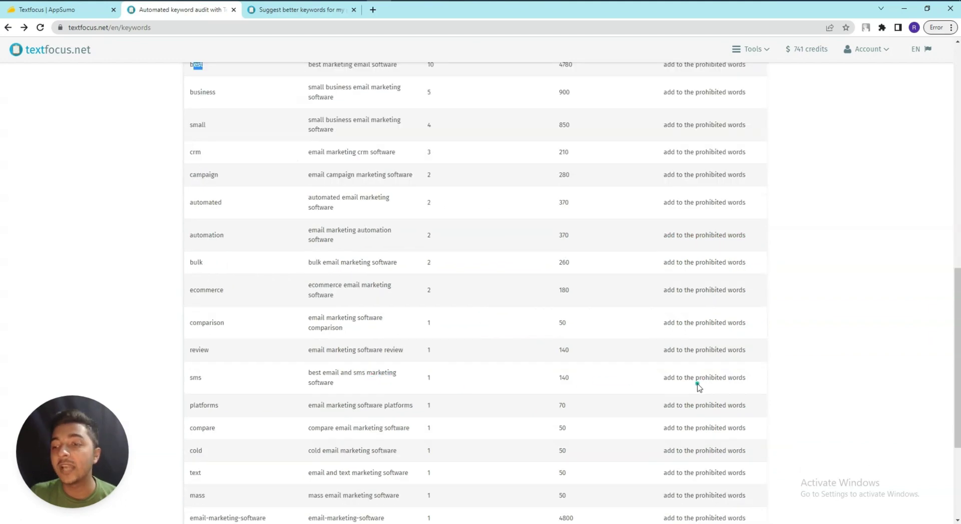
# Step: View the audit's named entities and the list of forbidden words
pyautogui.scroll(9, 699, 386)
pyautogui.scroll(-2, 426, 310)
pyautogui.click(513, 264)
pyautogui.scroll(-3, 572, 285)
pyautogui.click(557, 126)
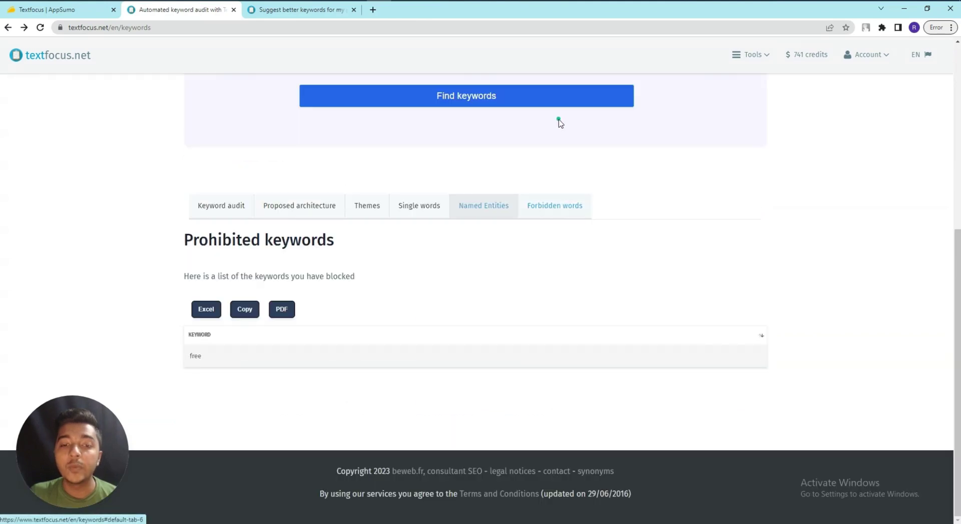
# Step: Open the Research volumes tool and list the keywords "Email Marketing" and "Email Marketing Software"
pyautogui.click(752, 69)
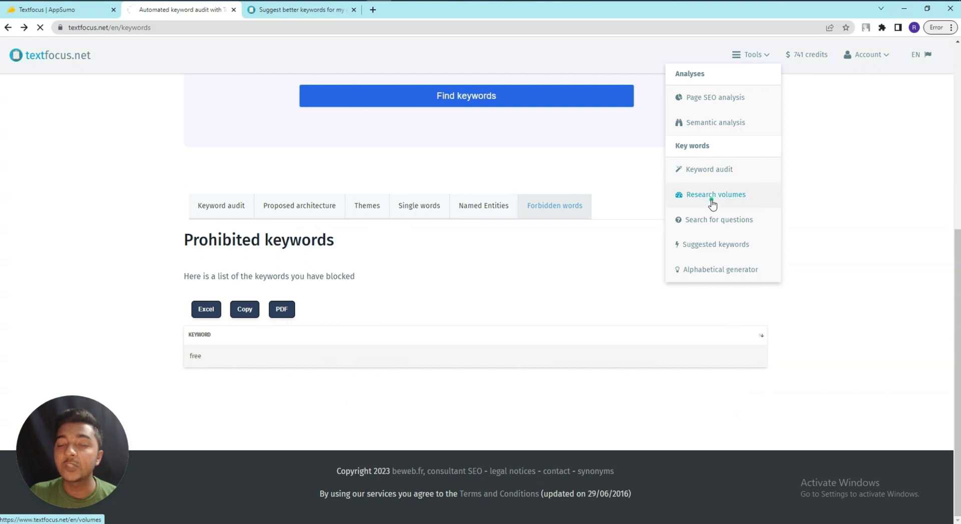
pyautogui.click(713, 200)
pyautogui.click(344, 243)
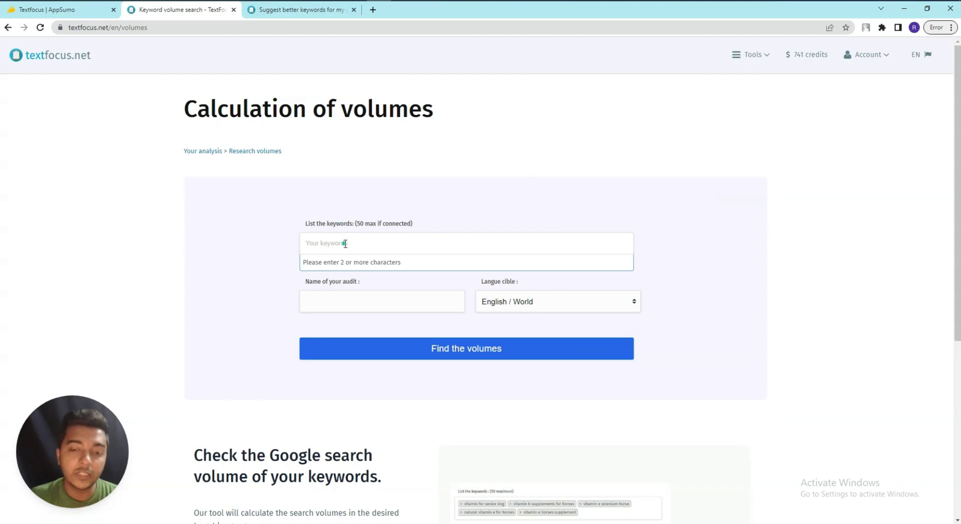
pyautogui.write('Email')
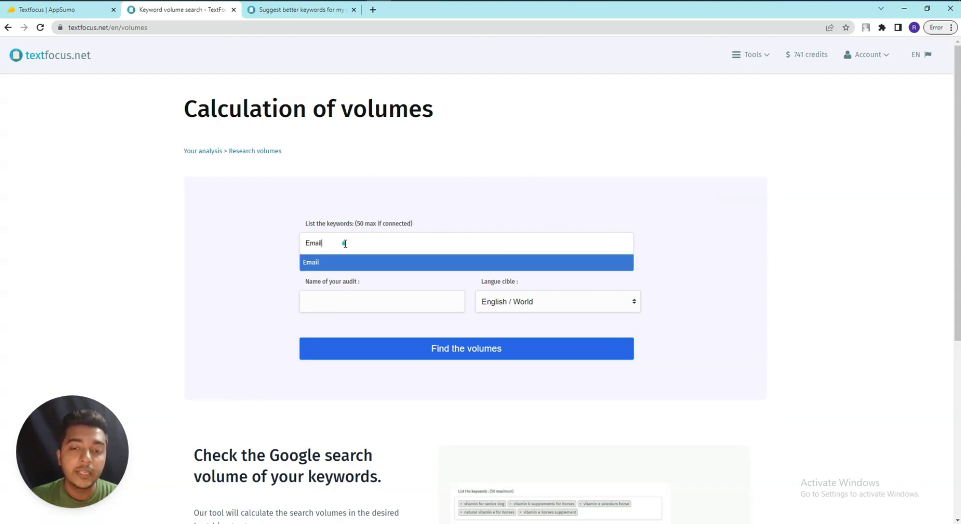
pyautogui.write(' Marketing')
pyautogui.press('Return')
pyautogui.write('Email Marke')
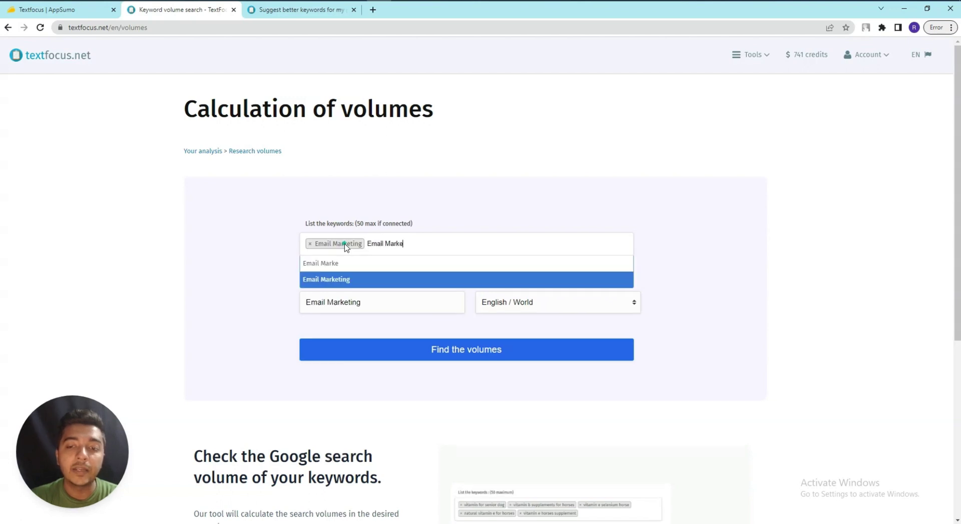
pyautogui.write('ting Software')
pyautogui.press('Return')
# Step: Add "Email Marketing Guide" and "Email Marketing for Begineers" to the volume search's keyword list
pyautogui.write('Email Market')
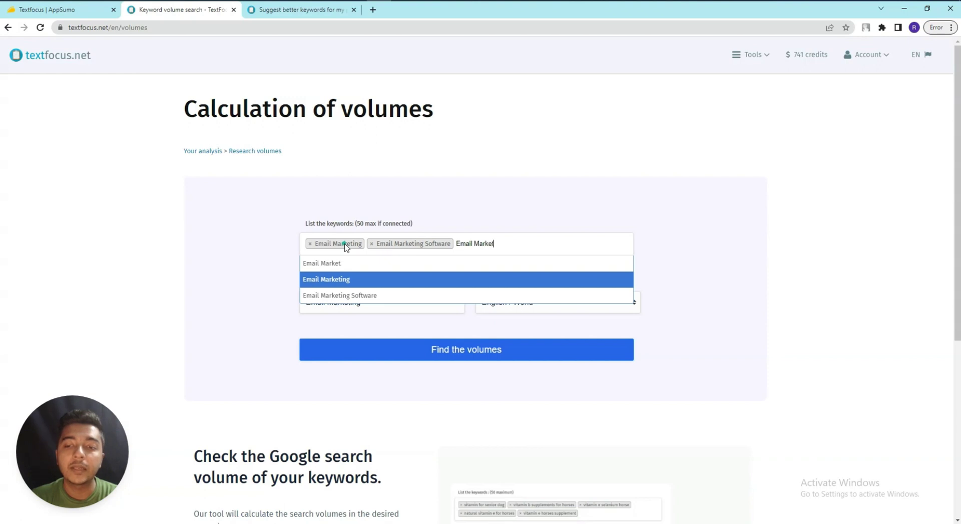
pyautogui.write('ing Guide')
pyautogui.press('Return')
pyautogui.write('G')
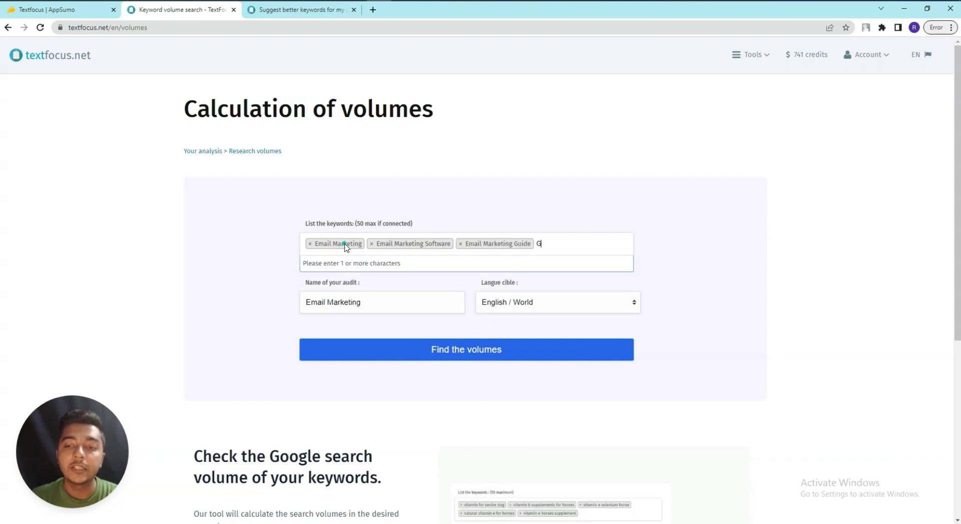
pyautogui.write('Email Marketing for Begineers')
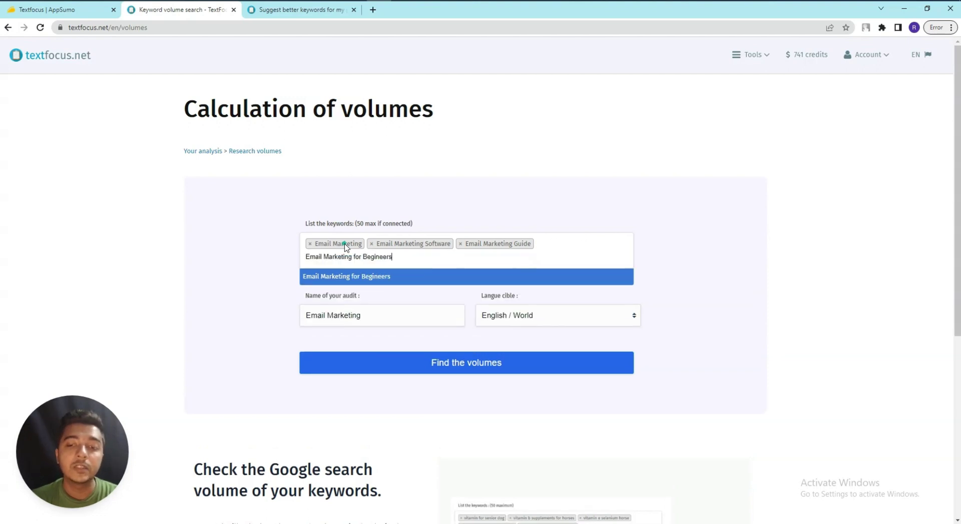
pyautogui.press('Return')
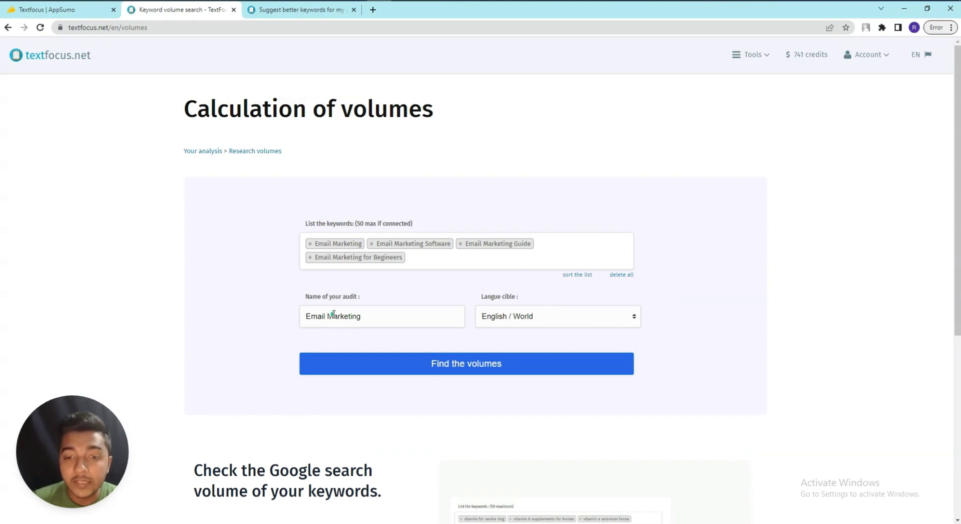
# Step: Run the volume search with the audit named "Email Marketing 111" and English / United States as the target language
pyautogui.moveTo(304, 314); pyautogui.dragTo(393, 313)
pyautogui.click(395, 313)
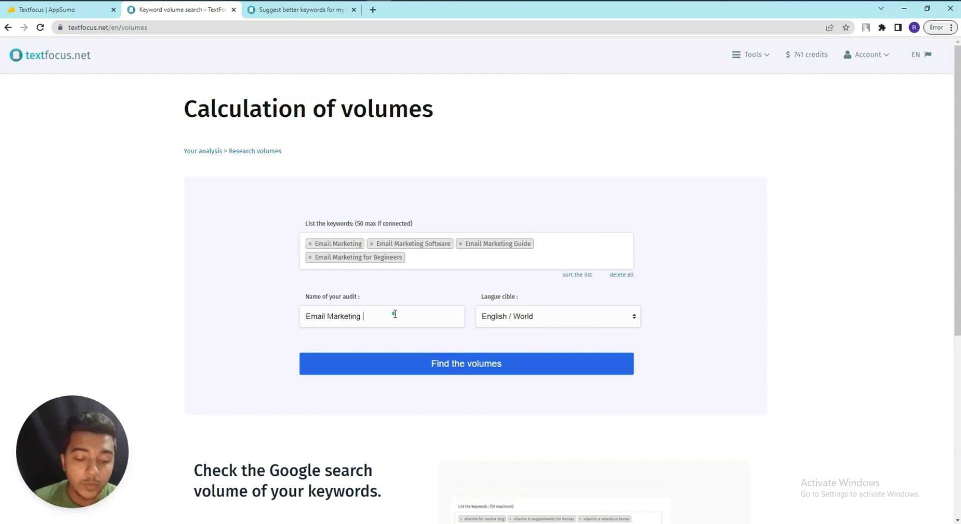
pyautogui.click(511, 318)
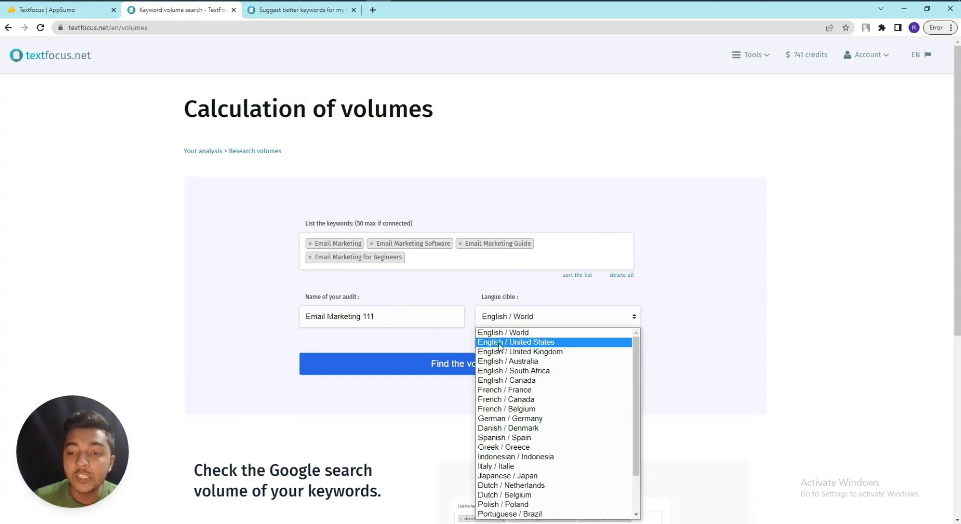
pyautogui.click(499, 344)
pyautogui.click(387, 370)
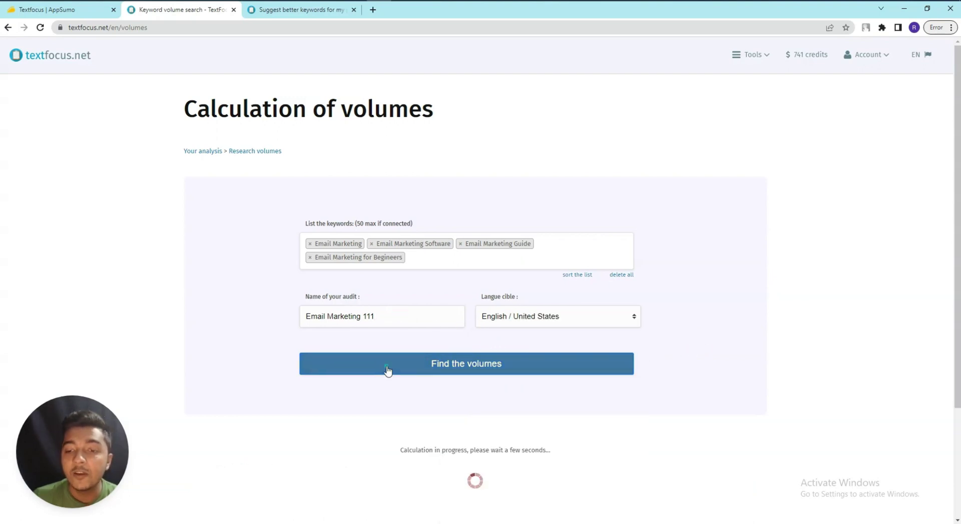
# Step: Review the volume results table for the processed email marketing keywords
pyautogui.scroll(-6, 387, 370)
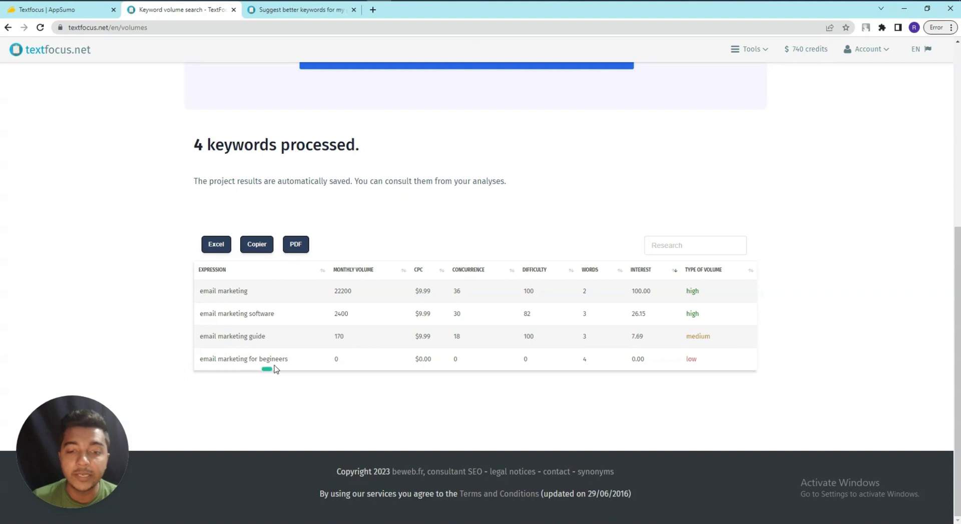
pyautogui.moveTo(287, 364); pyautogui.dragTo(200, 291)
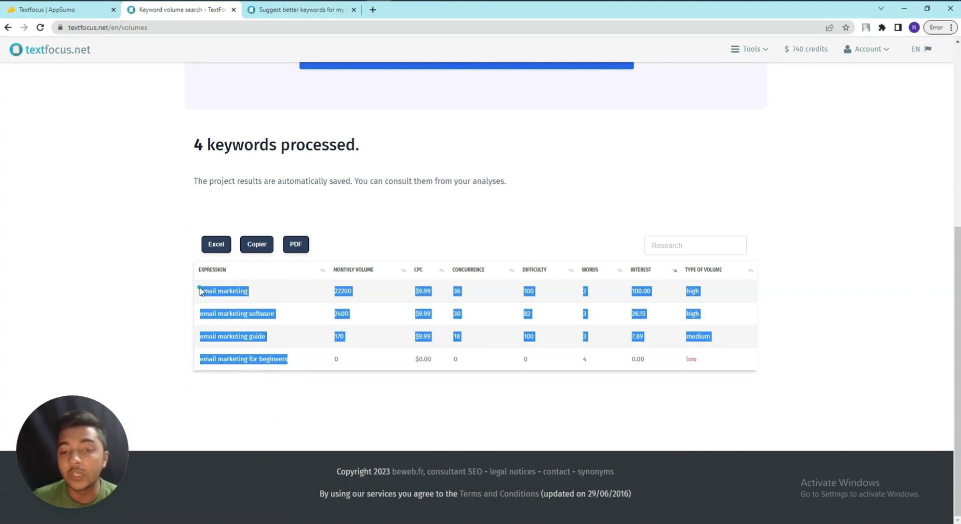
# Step: Examine the expressions and type of volume ratings in the email marketing volume results table
pyautogui.click(200, 291)
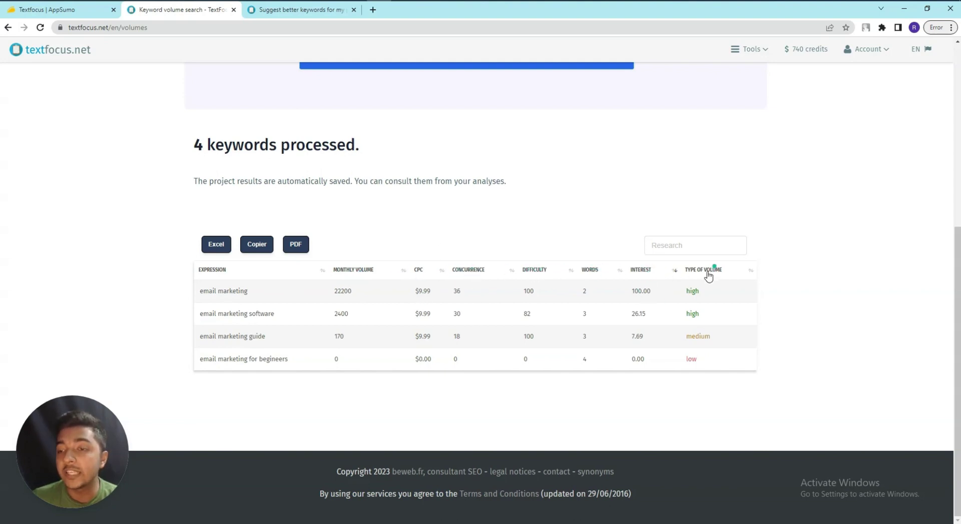
pyautogui.doubleClick(693, 289)
pyautogui.scroll(6, 818, 307)
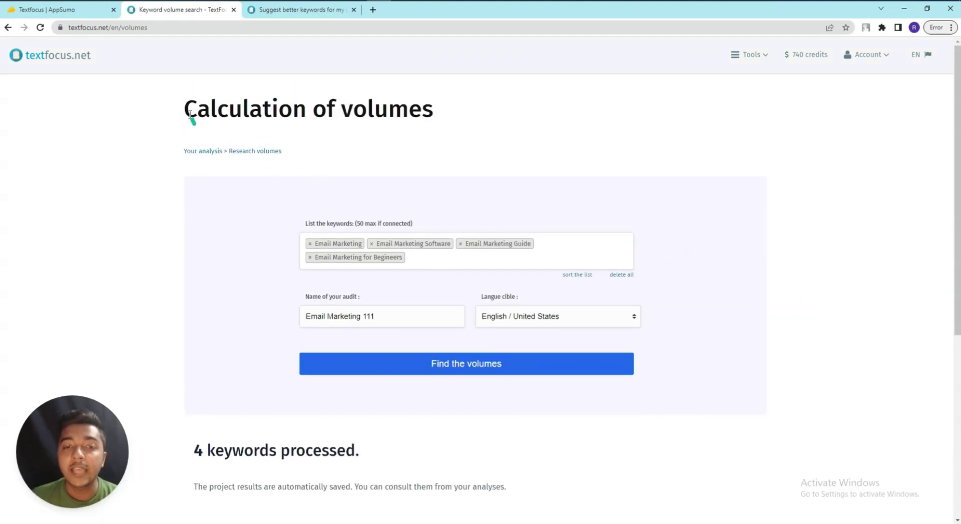
# Step: Open the Search for questions tool and check the languages offered for the question search
pyautogui.click(748, 56)
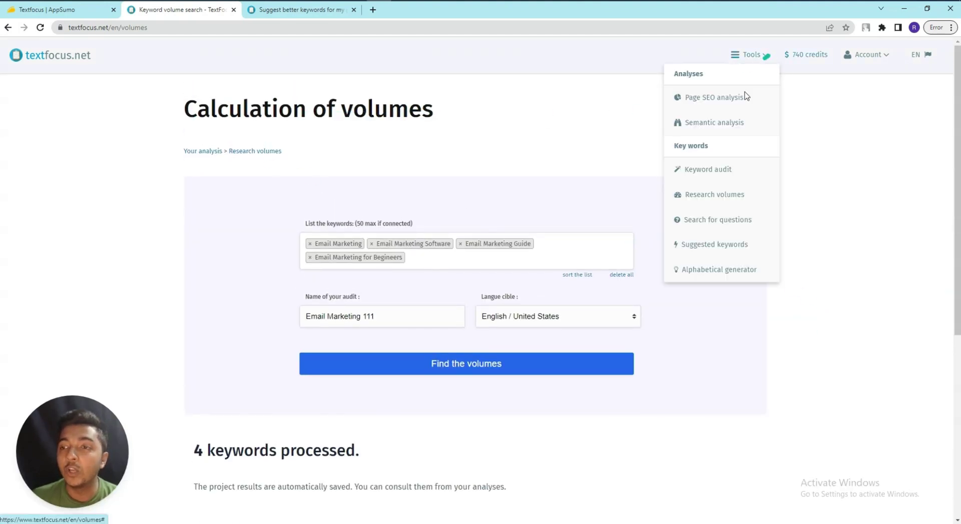
pyautogui.click(700, 225)
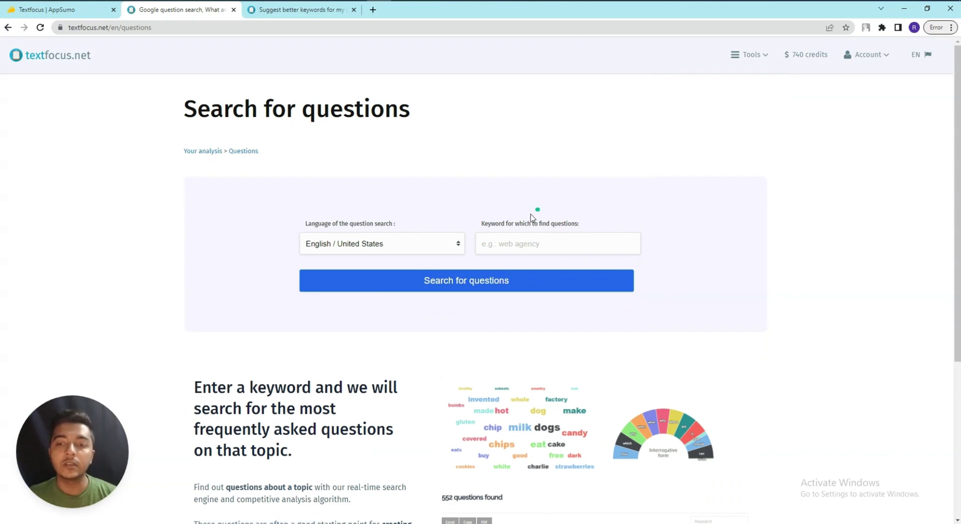
pyautogui.click(405, 242)
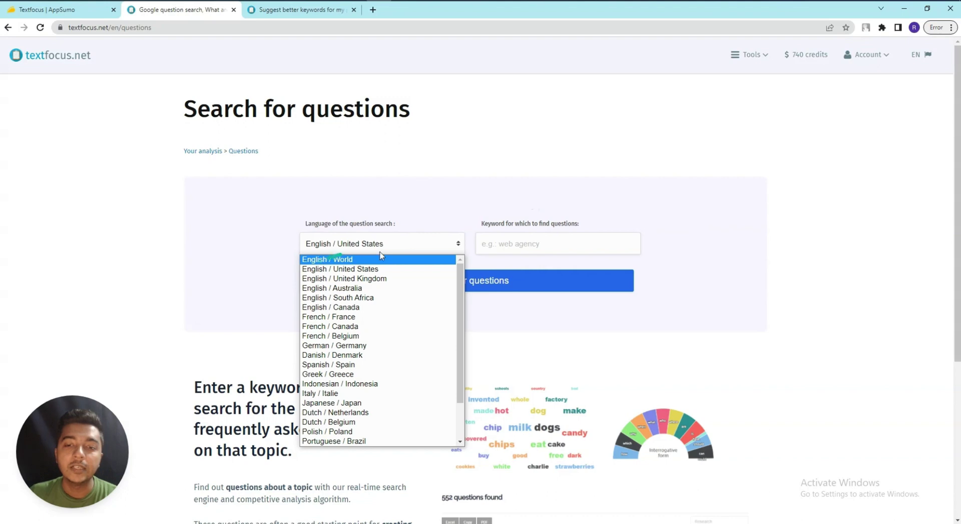
pyautogui.click(293, 218)
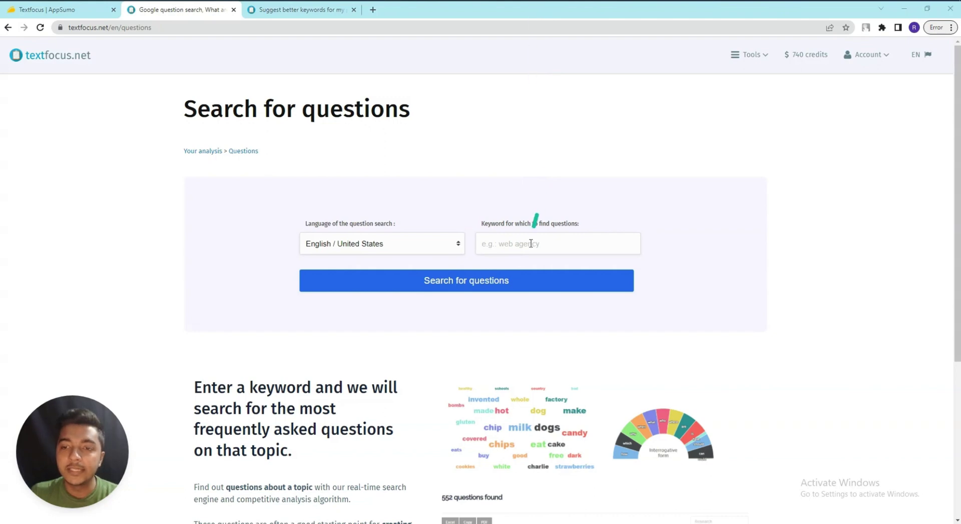
# Step: Run a question search for the keyword "kitchen" with English / United States as the search language
pyautogui.write('air f')
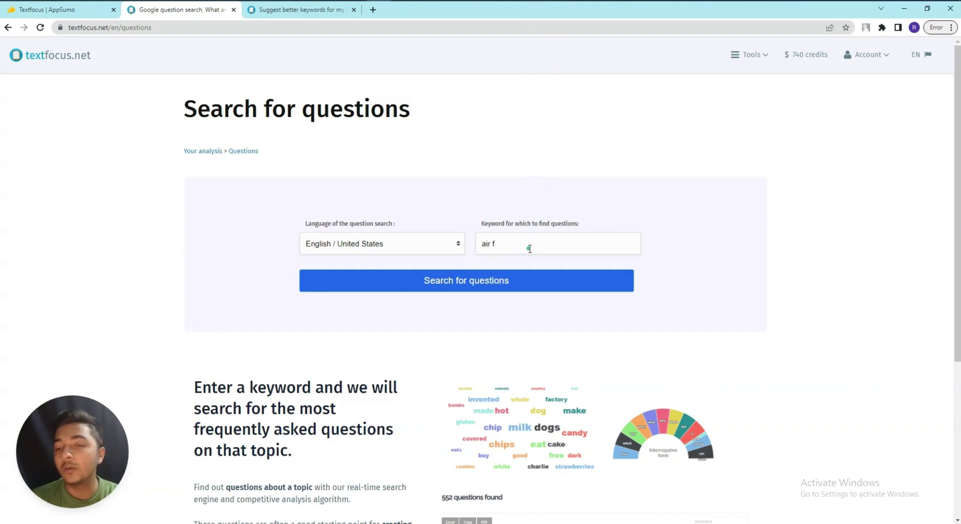
pyautogui.press('BackSpace')
pyautogui.press('BackSpace')
pyautogui.press('BackSpace')
pyautogui.press('BackSpace')
pyautogui.write('kitchen')
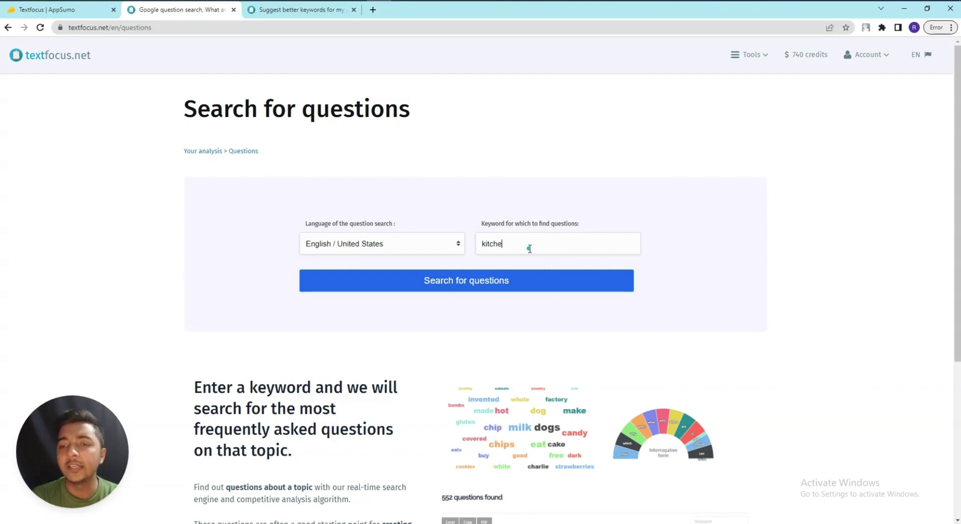
pyautogui.click(473, 288)
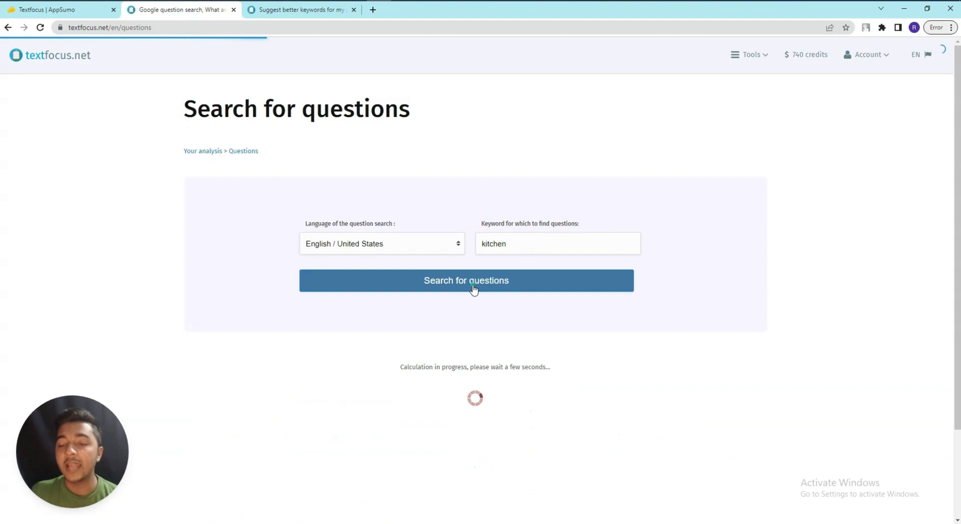
# Step: Review the interrogative form chart and the list of questions found for "kitchen"
pyautogui.scroll(-3, 472, 288)
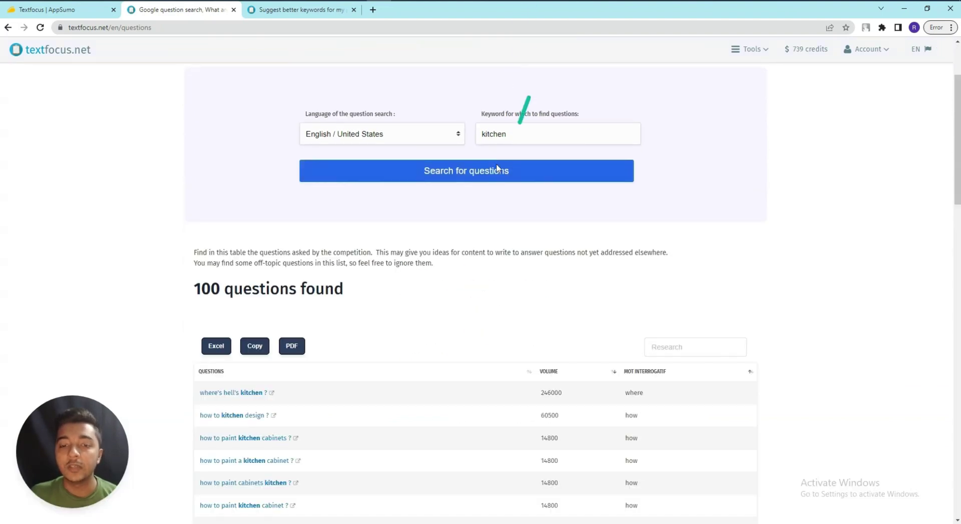
pyautogui.scroll(-3, 393, 232)
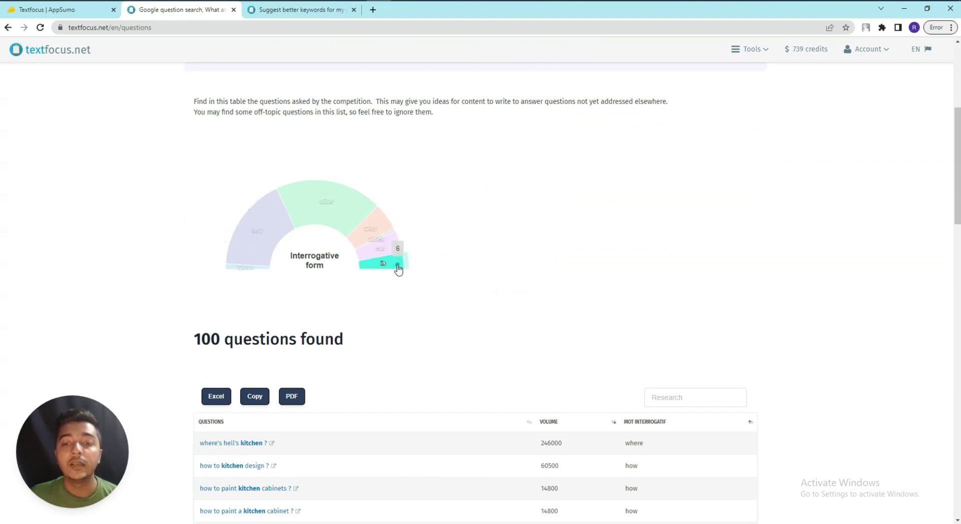
pyautogui.scroll(-5, 339, 325)
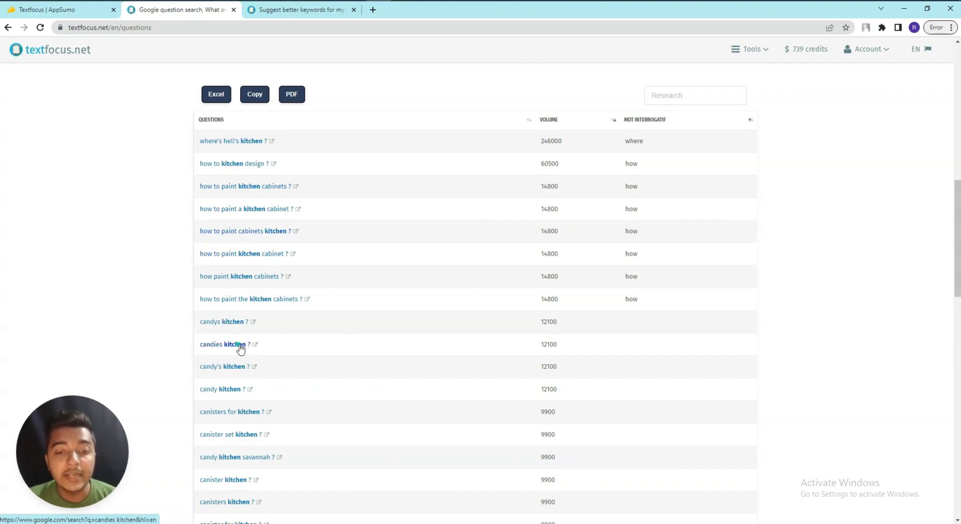
pyautogui.scroll(-4, 236, 380)
pyautogui.scroll(-7, 243, 375)
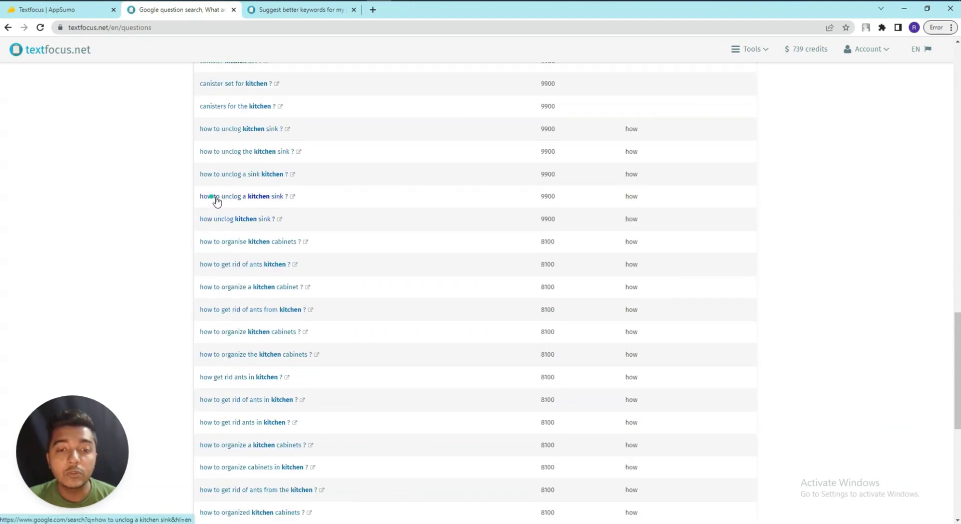
# Step: Open the Google results for the question "how to unclog a kitchen sink" and skim the page
pyautogui.click(284, 197)
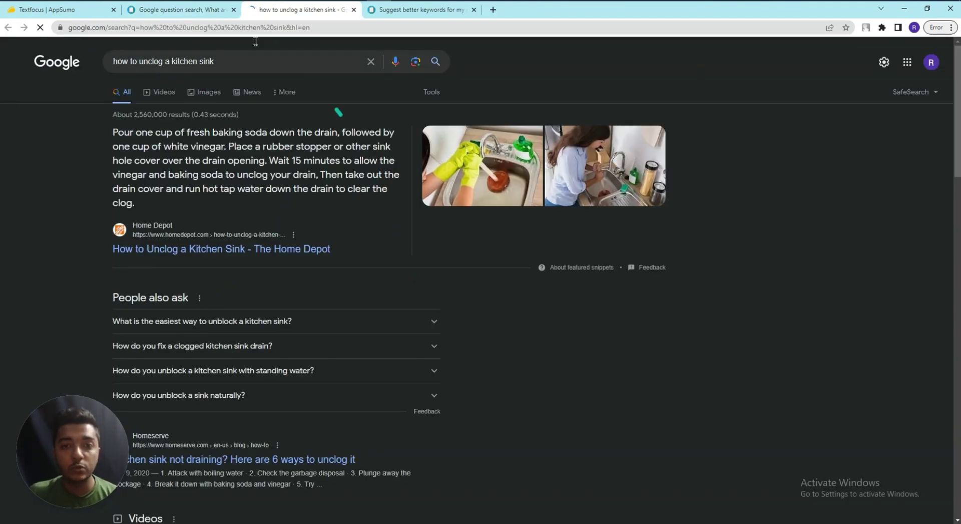
pyautogui.scroll(-5, 247, 190)
pyautogui.scroll(5, 247, 190)
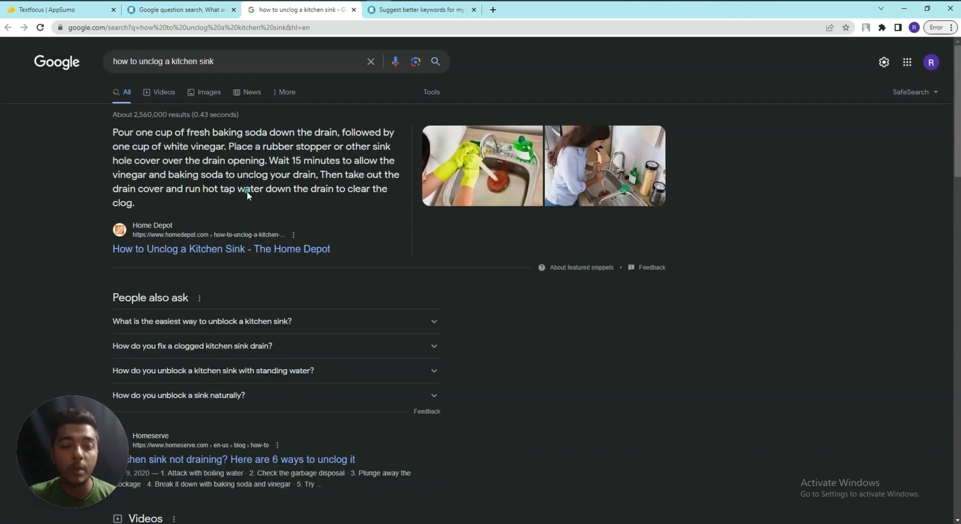
# Step: Return to the Textfocus question results and review the volume and interrogative word of the kitchen questions
pyautogui.click(157, 10)
pyautogui.scroll(10, 534, 324)
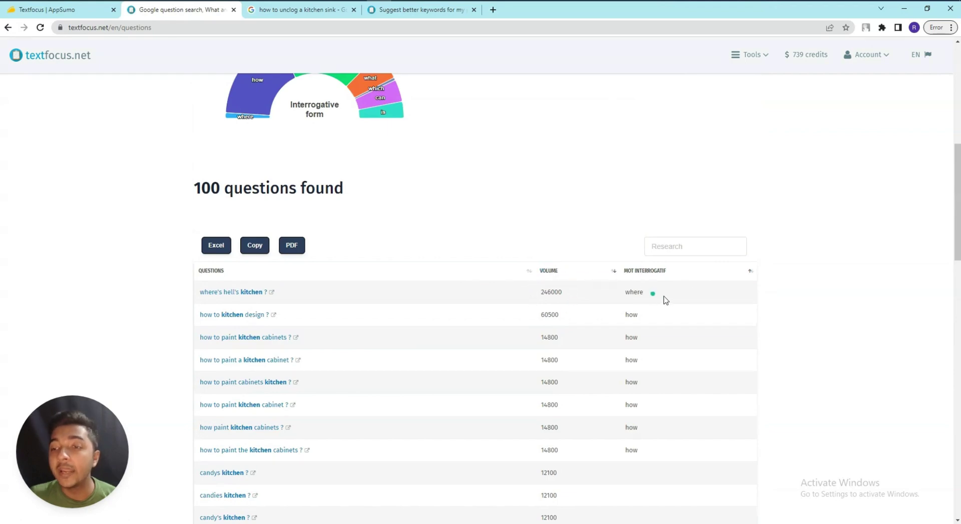
pyautogui.scroll(-5, 668, 296)
pyautogui.scroll(7, 626, 324)
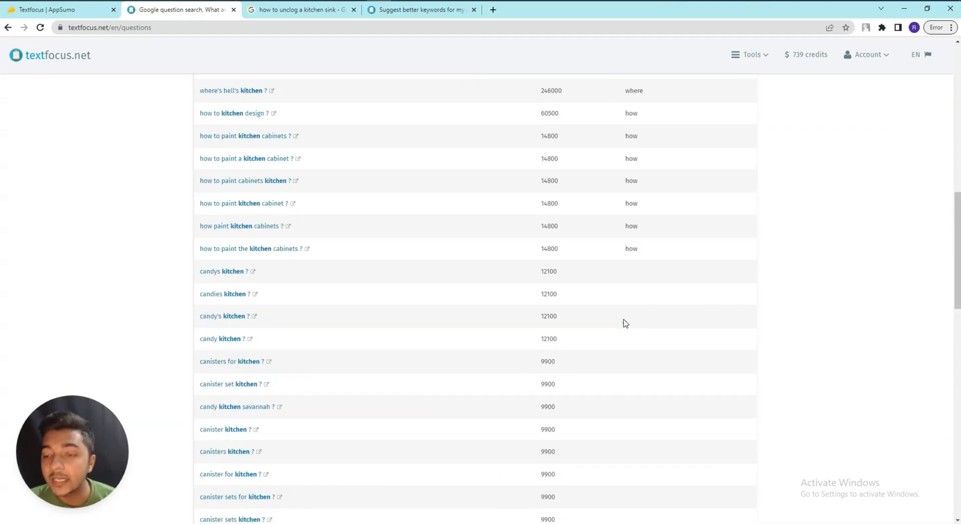
pyautogui.scroll(7, 466, 215)
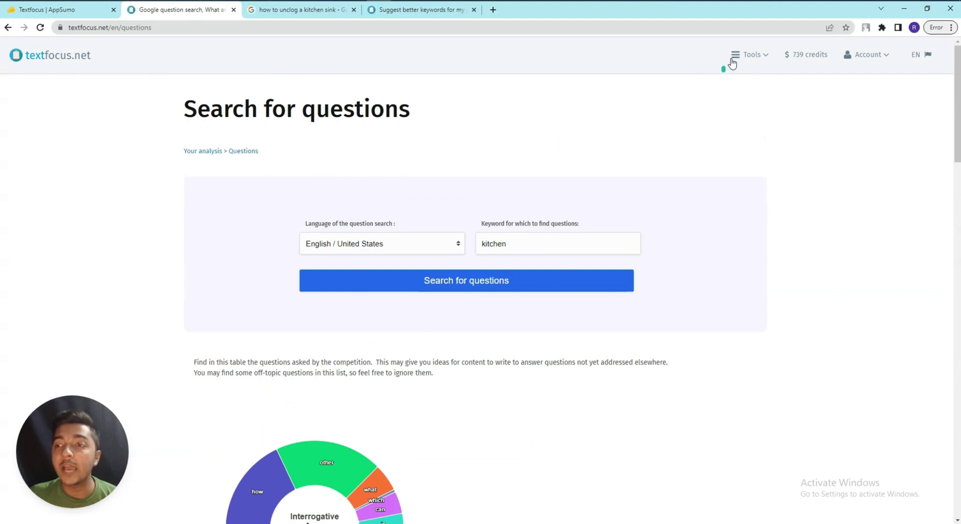
# Step: Open the Suggested keywords tool and run a search for "Kitchen" targeting English / United States
pyautogui.click(748, 56)
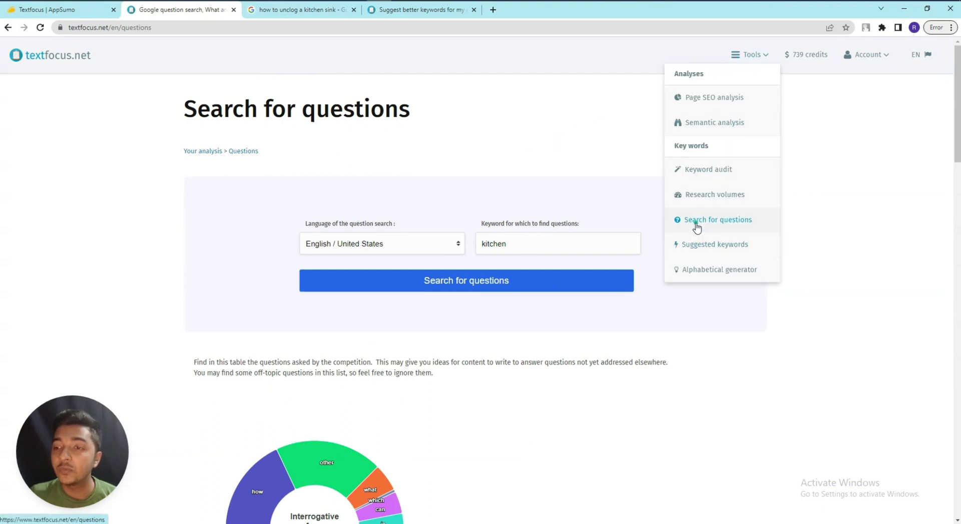
pyautogui.click(699, 245)
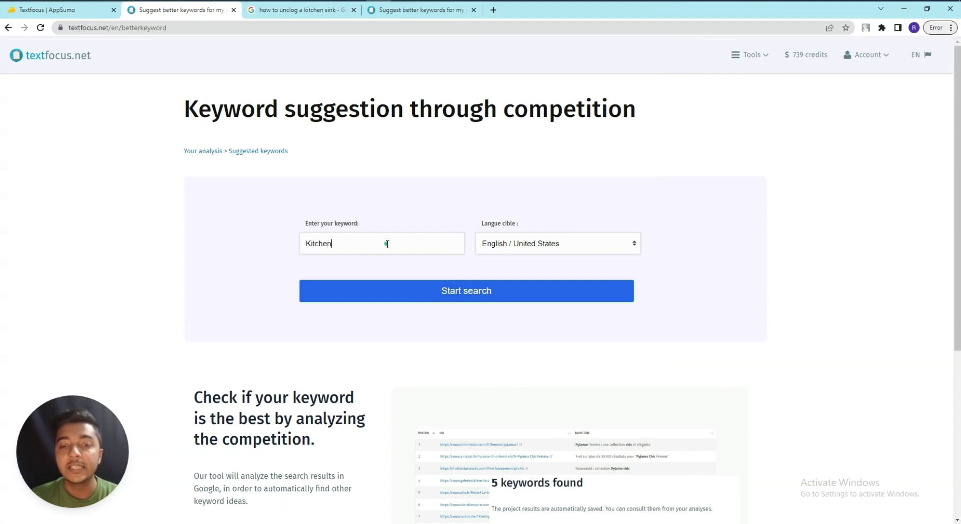
pyautogui.click(434, 293)
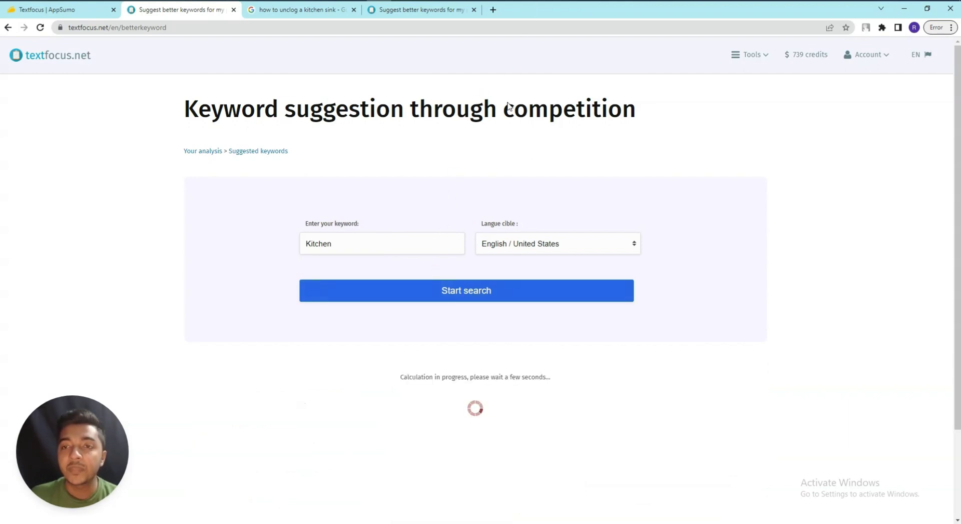
# Step: Review the suggested keywords for "Kitchen" and the title tags of the highest-ranked competitors
pyautogui.scroll(-2, 515, 60)
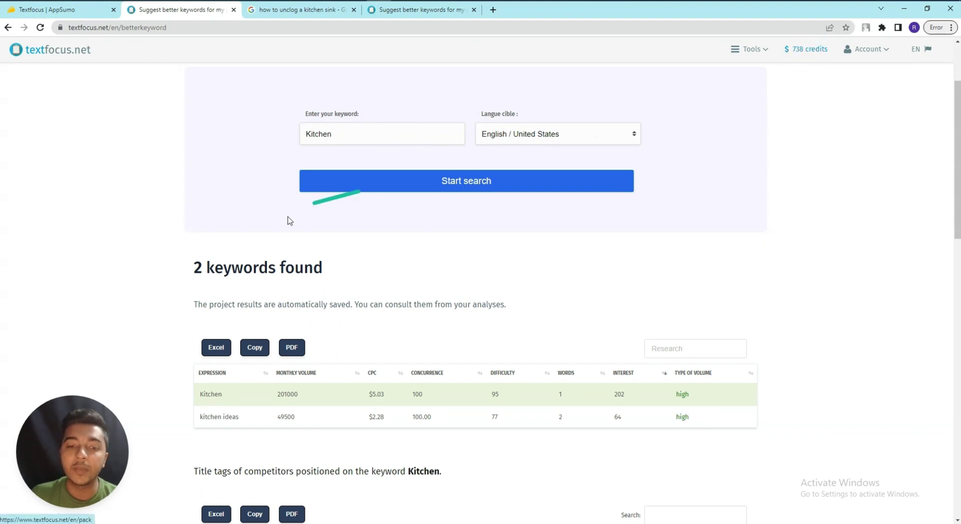
pyautogui.scroll(-3, 254, 248)
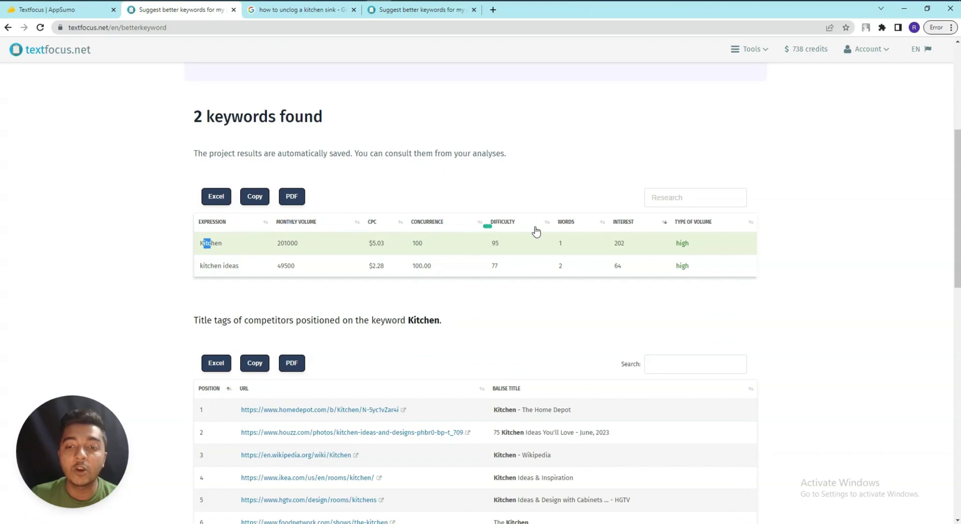
pyautogui.scroll(-4, 207, 270)
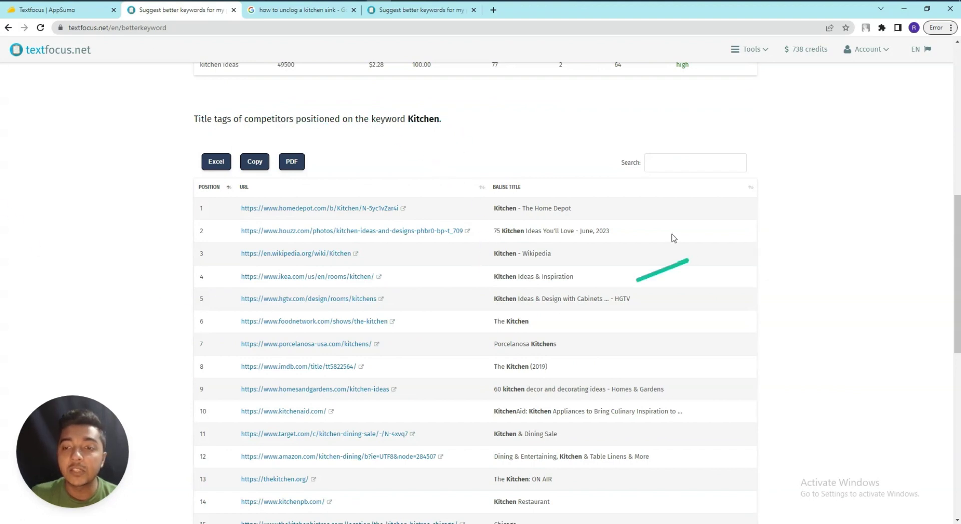
pyautogui.moveTo(505, 208); pyautogui.dragTo(584, 211)
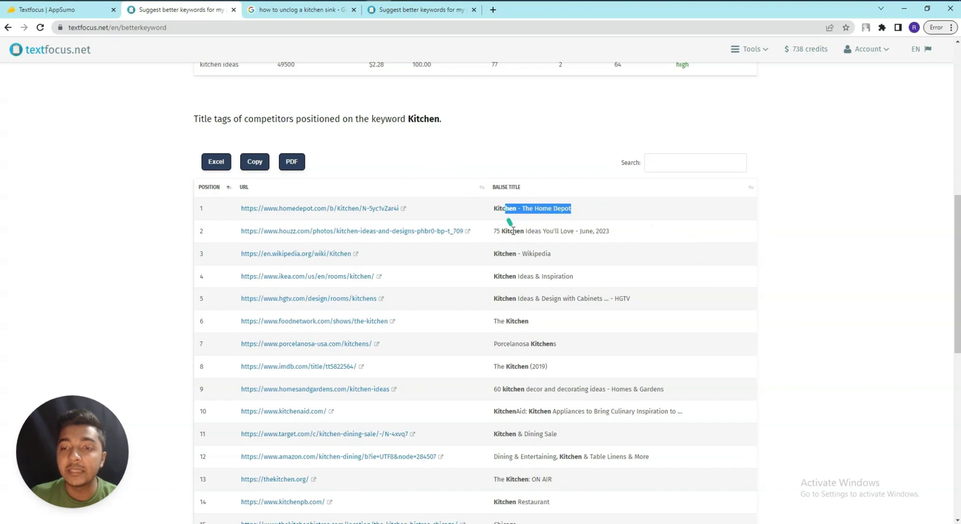
pyautogui.moveTo(508, 233); pyautogui.dragTo(624, 234)
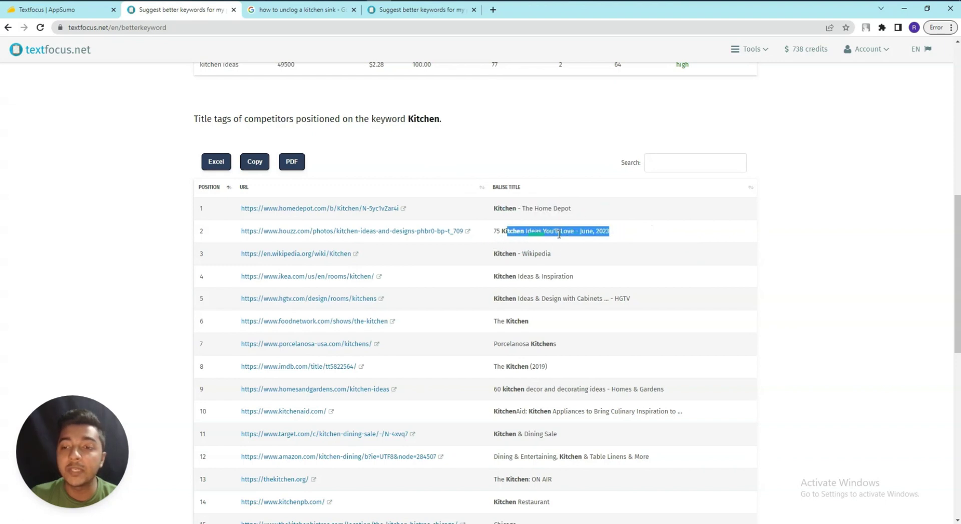
pyautogui.moveTo(499, 254); pyautogui.dragTo(579, 258)
pyautogui.moveTo(497, 276); pyautogui.dragTo(586, 278)
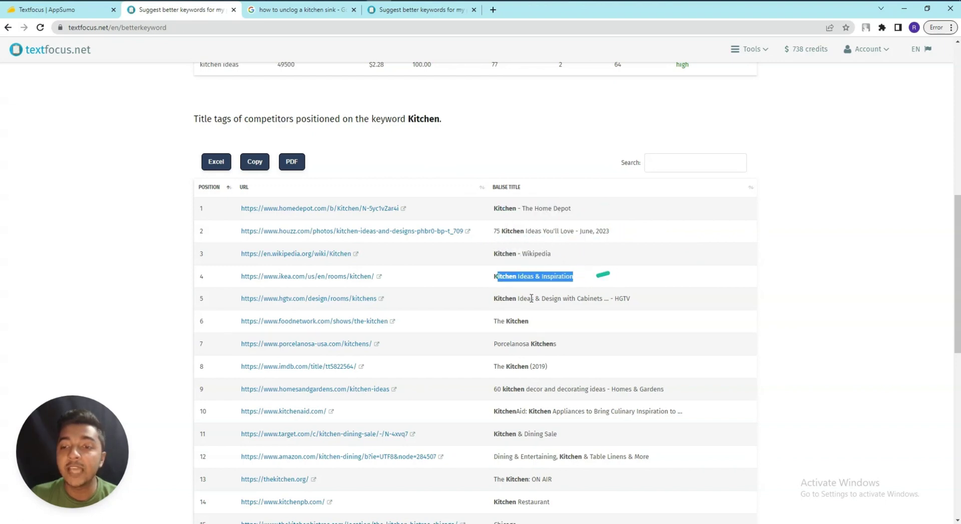
pyautogui.click(200, 207)
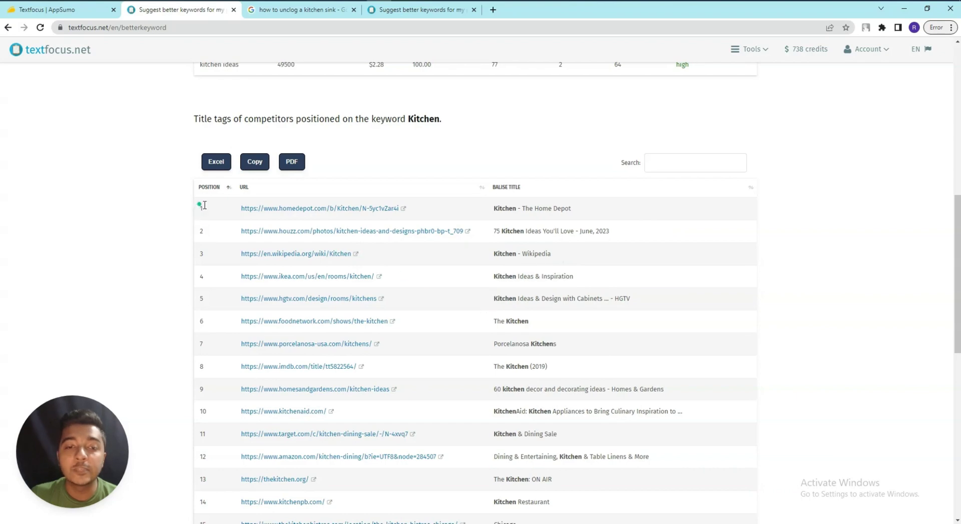
# Step: Look through the whole competitor ranking down to position 30 and go back to the suggested keywords table
pyautogui.scroll(-10, 228, 284)
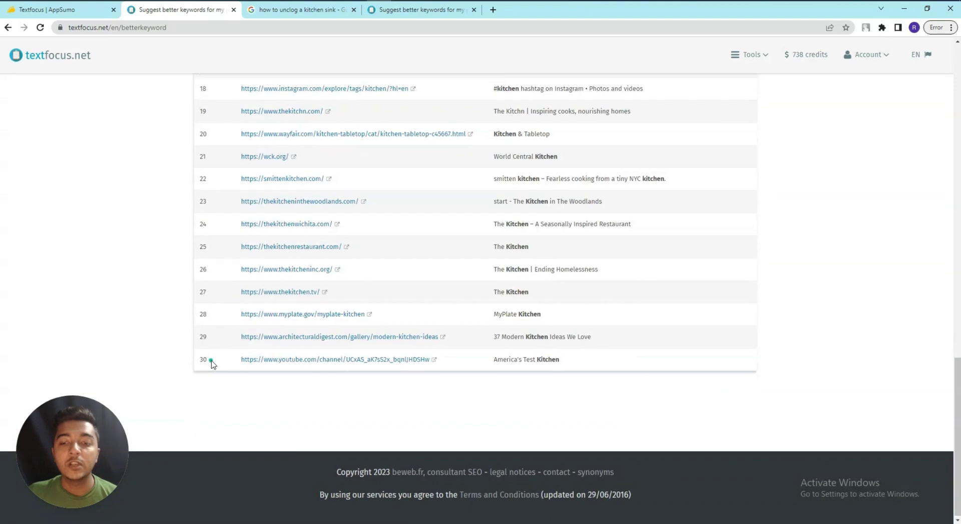
pyautogui.scroll(12, 209, 325)
pyautogui.scroll(-10, 205, 351)
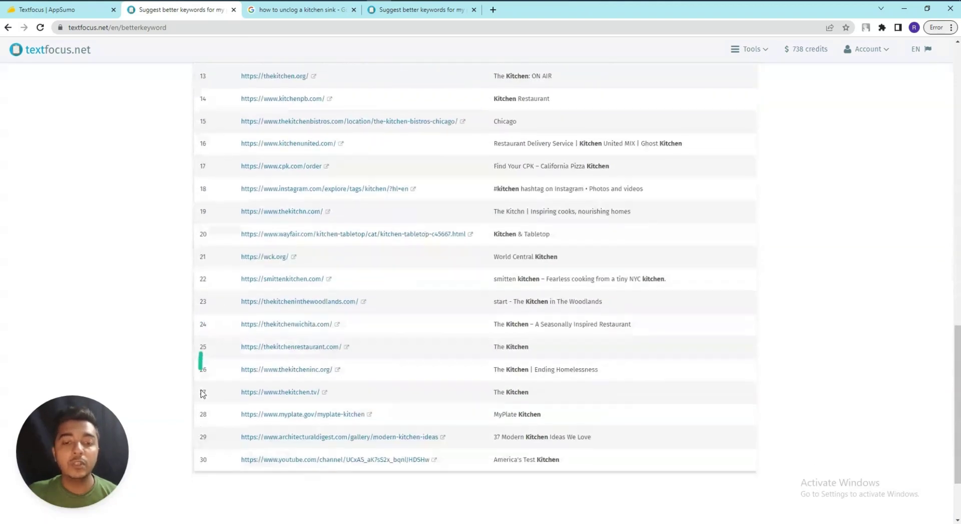
pyautogui.scroll(-3, 202, 379)
pyautogui.scroll(15, 221, 374)
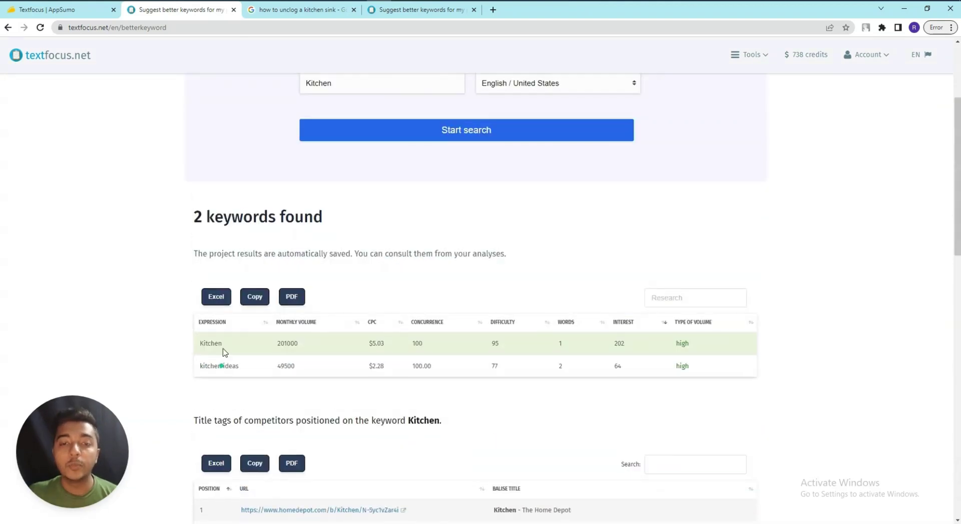
# Step: Open the Alphabetical generator and enter "web agency" as the starting keyword for the English / United States market
pyautogui.scroll(3, 264, 182)
pyautogui.click(753, 56)
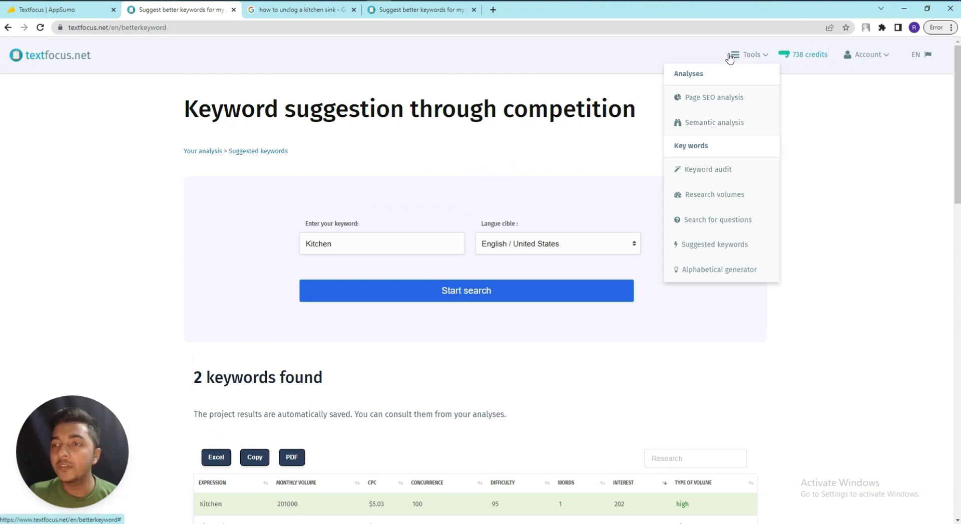
pyautogui.click(693, 272)
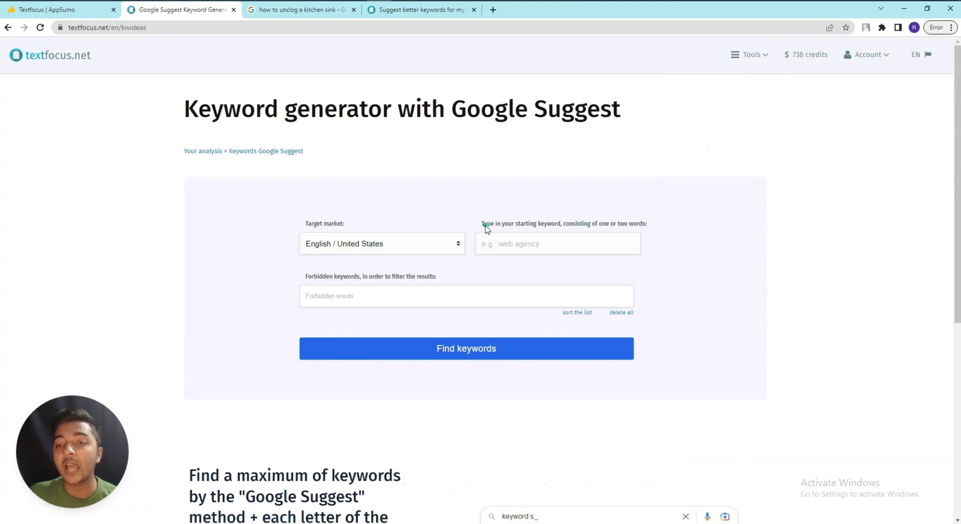
pyautogui.moveTo(515, 224); pyautogui.dragTo(651, 224)
pyautogui.click(576, 242)
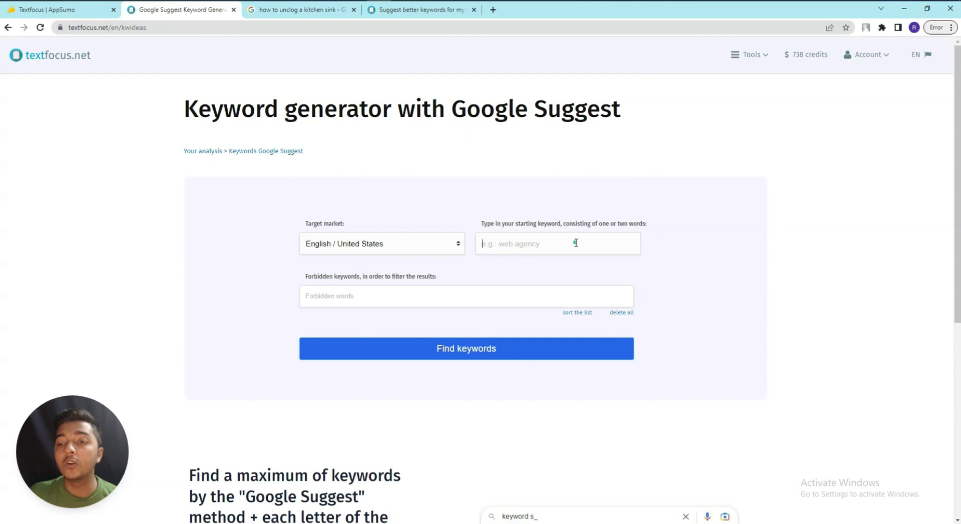
pyautogui.write('web agency')
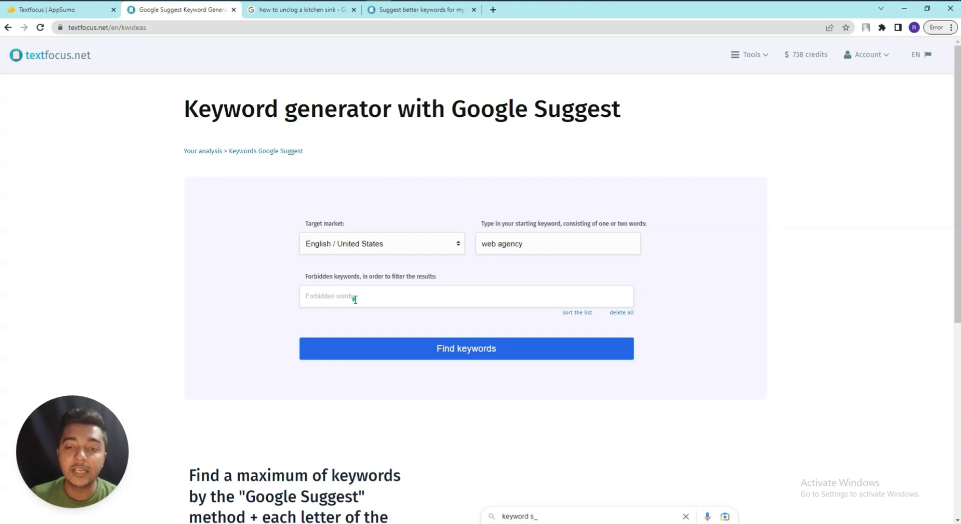
# Step: Generate the keywords for "web agency" and review the alphabetical list of expressions with their volume and difficulty
pyautogui.click(450, 358)
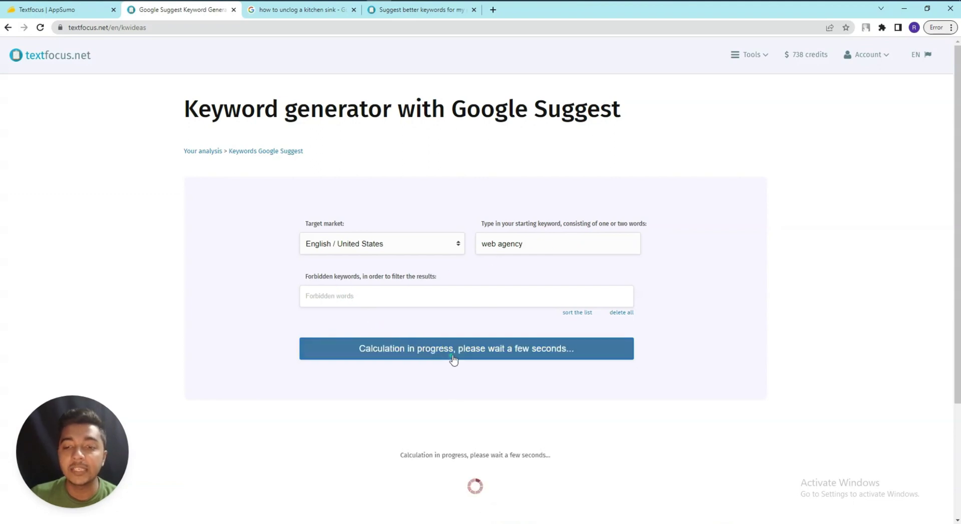
pyautogui.scroll(-2, 470, 340)
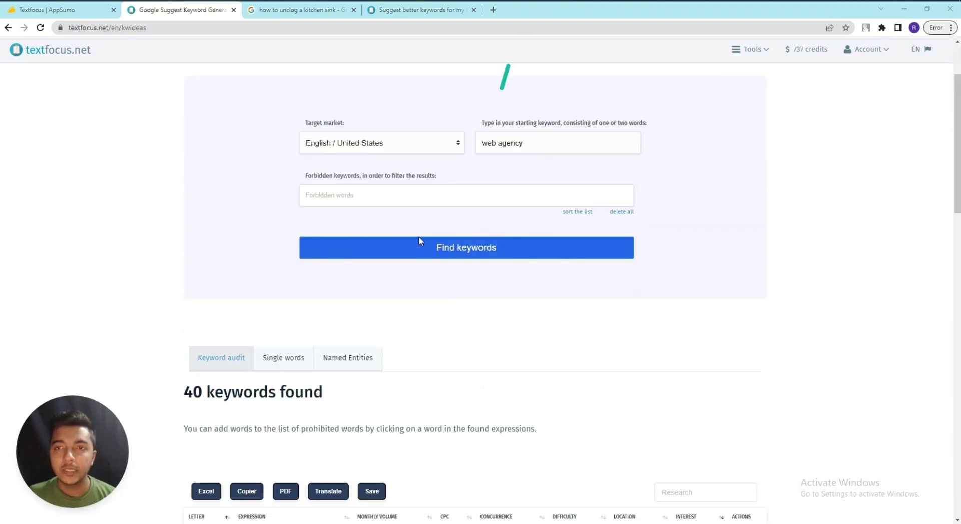
pyautogui.scroll(-4, 354, 268)
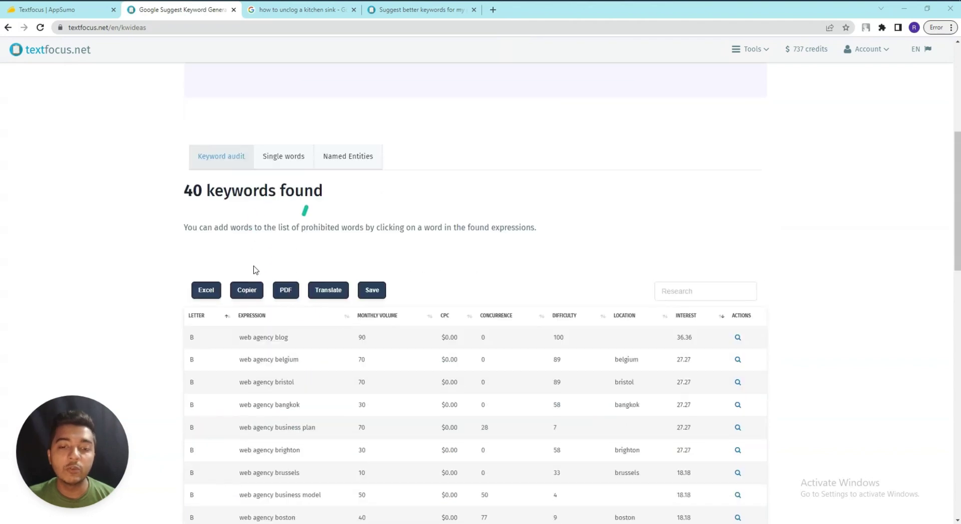
pyautogui.scroll(-2, 281, 244)
pyautogui.moveTo(239, 237); pyautogui.dragTo(288, 243)
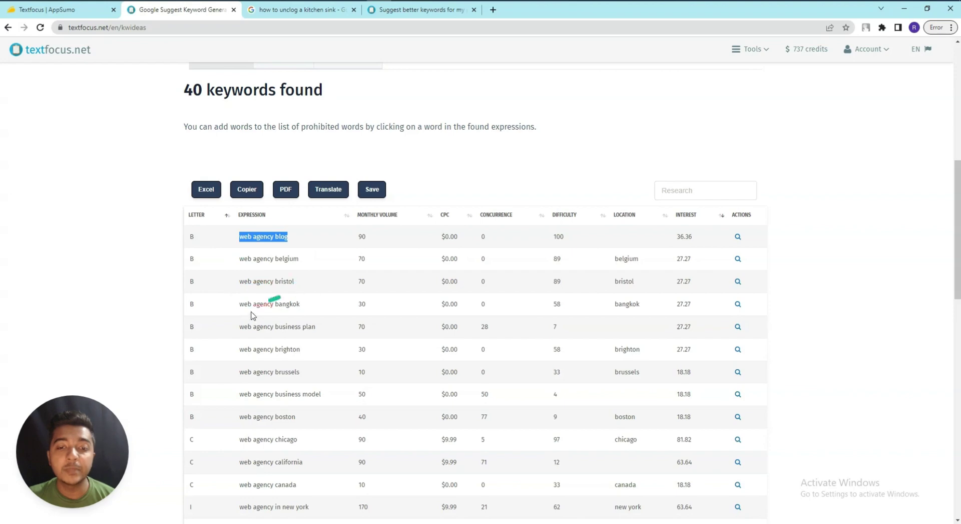
pyautogui.scroll(-5, 281, 390)
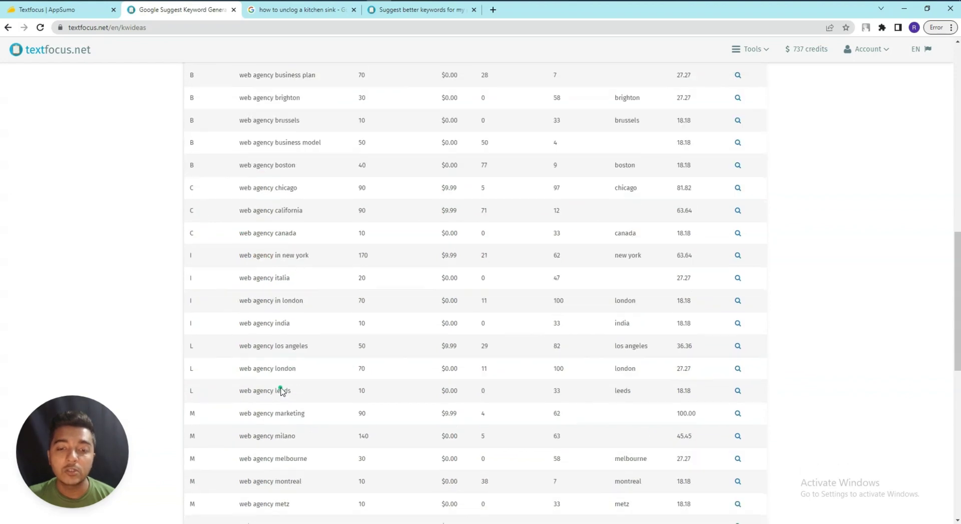
pyautogui.scroll(-4, 264, 382)
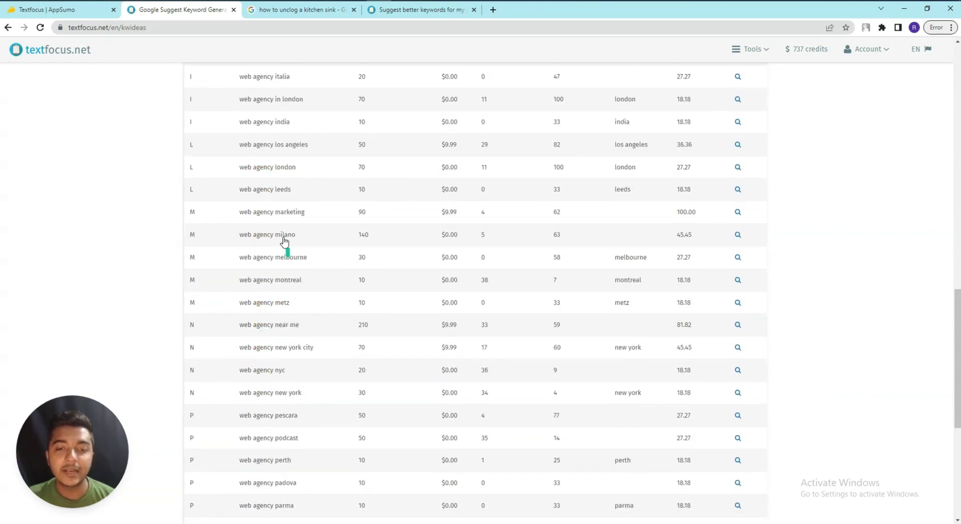
pyautogui.scroll(-3, 270, 300)
# Step: Replace the starting keyword with "email marketing" and generate its keywords for the English / United States market
pyautogui.scroll(20, 263, 338)
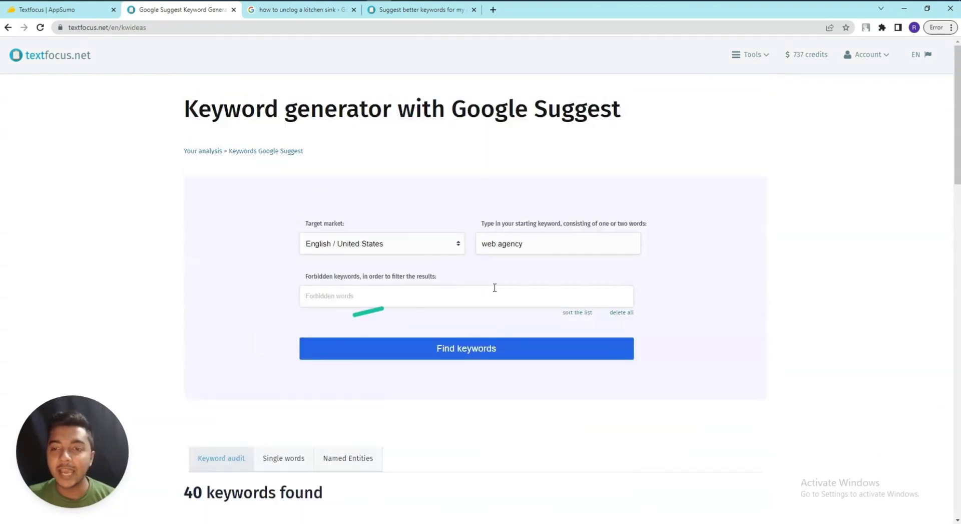
pyautogui.moveTo(544, 245); pyautogui.dragTo(328, 250)
pyautogui.write('email marketing')
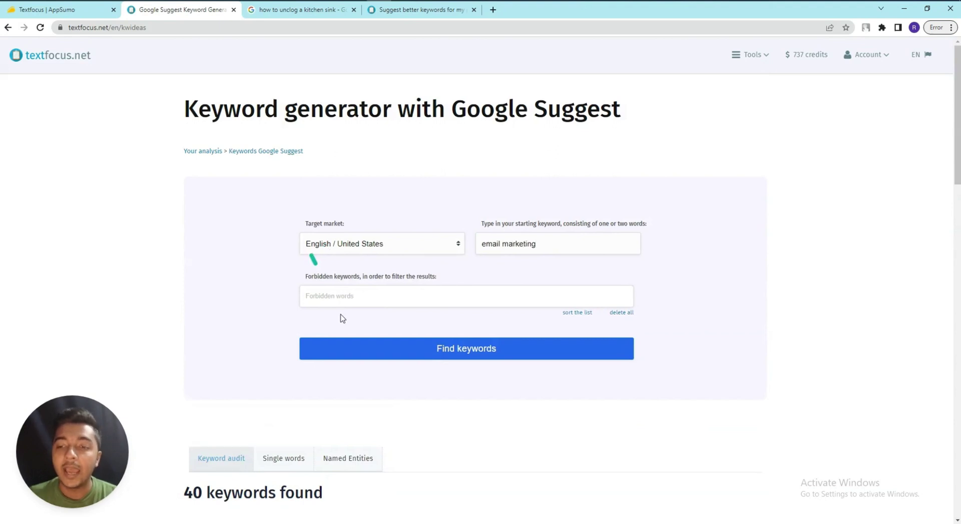
pyautogui.click(435, 351)
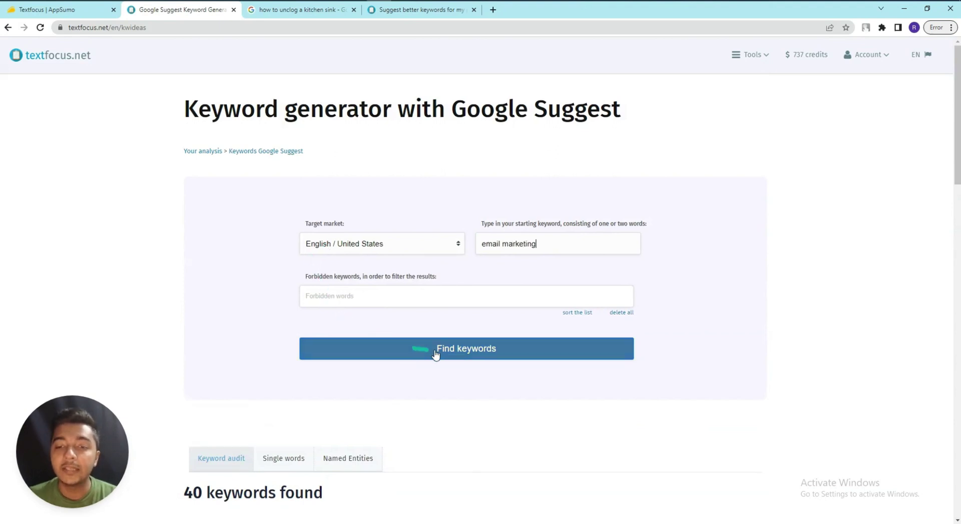
pyautogui.scroll(-3, 435, 352)
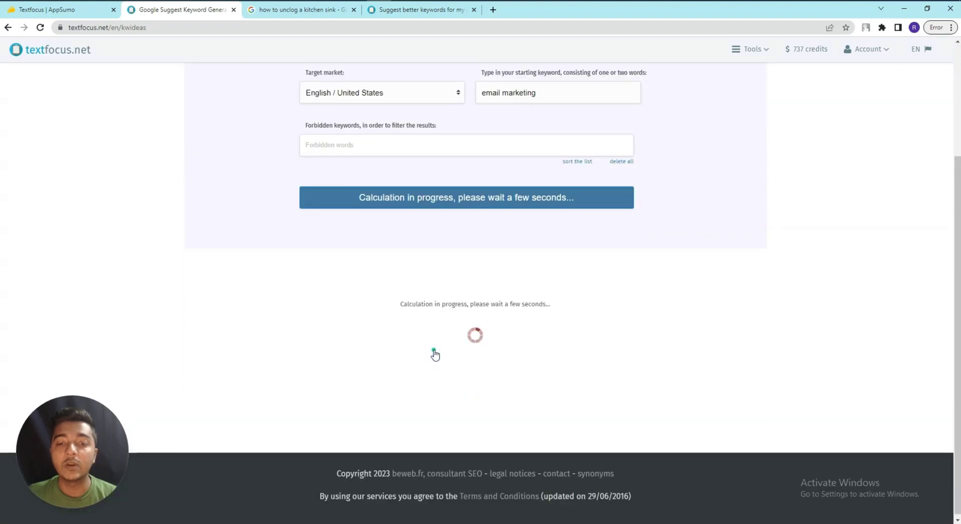
# Step: Review the keyword audit results for "email marketing", including the keyword count and the expressions listed by letter
pyautogui.scroll(-4, 392, 151)
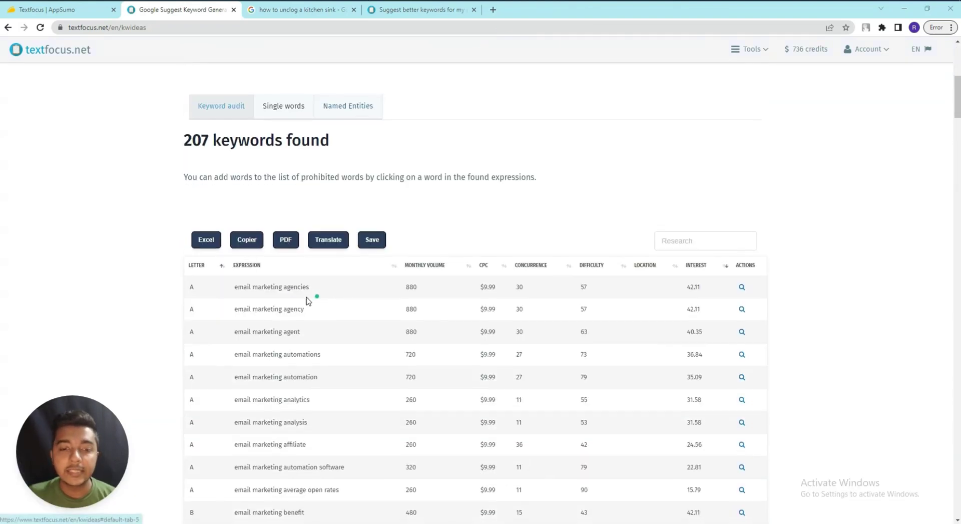
pyautogui.moveTo(183, 140); pyautogui.dragTo(360, 138)
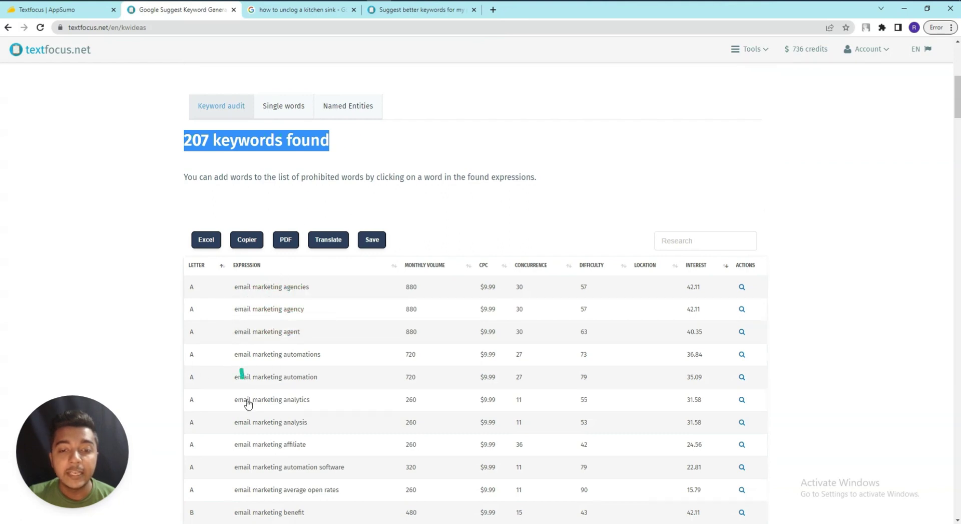
pyautogui.scroll(-5, 270, 447)
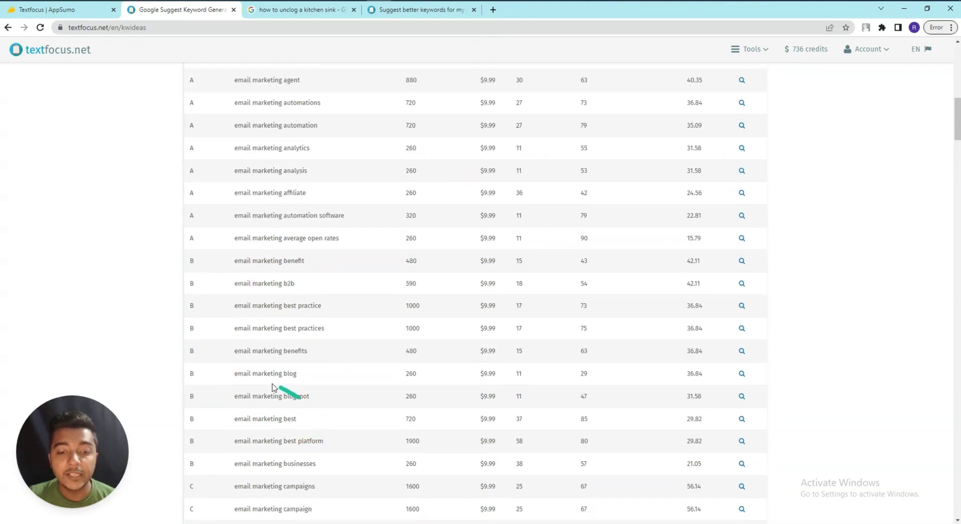
# Step: Review the single words and the named entities drawn from the "email marketing" keyword audit
pyautogui.scroll(10, 326, 399)
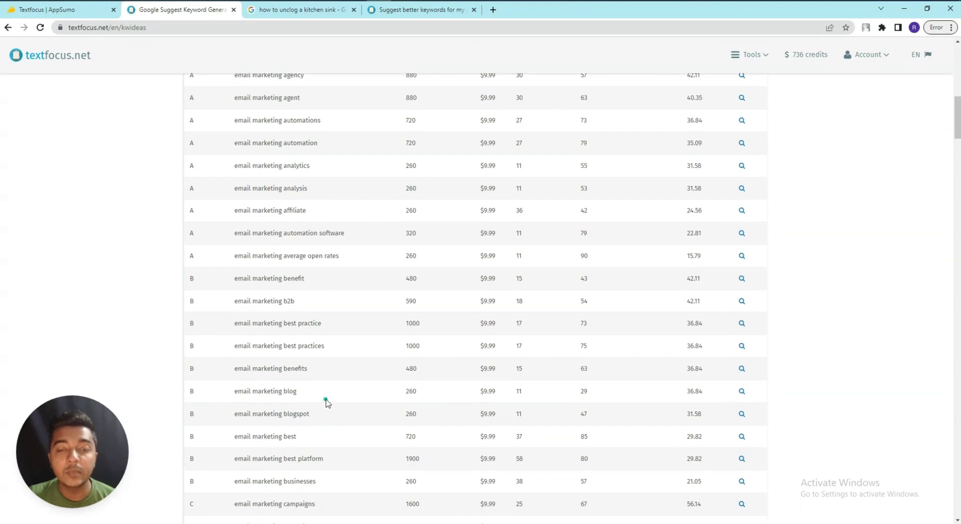
pyautogui.click(278, 387)
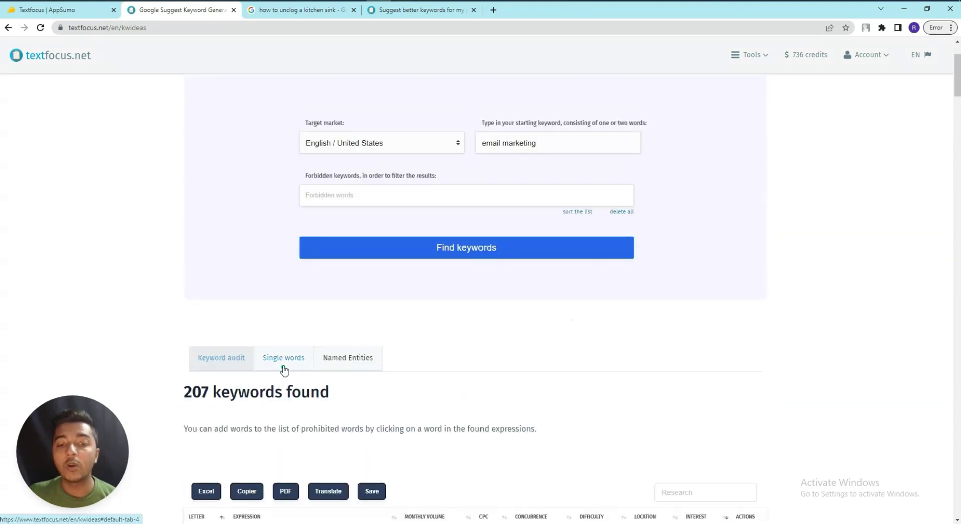
pyautogui.click(275, 361)
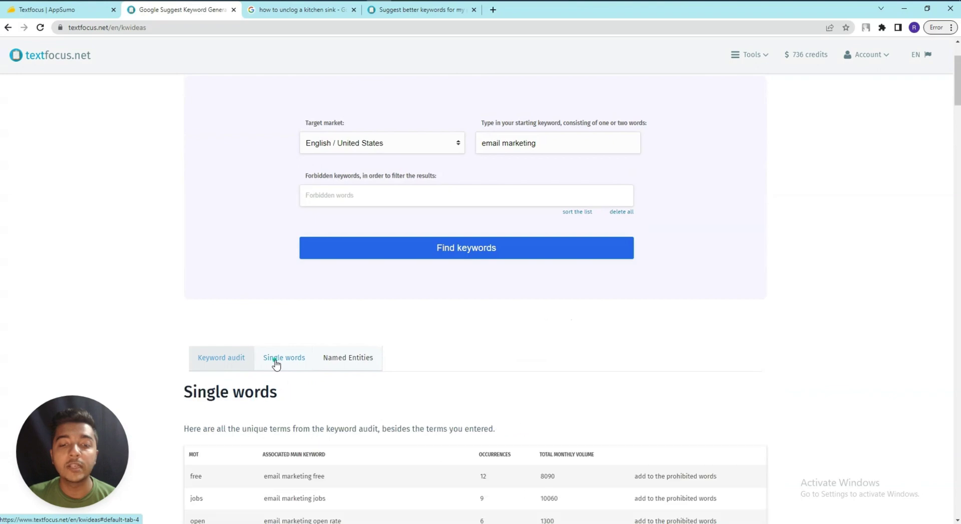
pyautogui.scroll(-4, 276, 367)
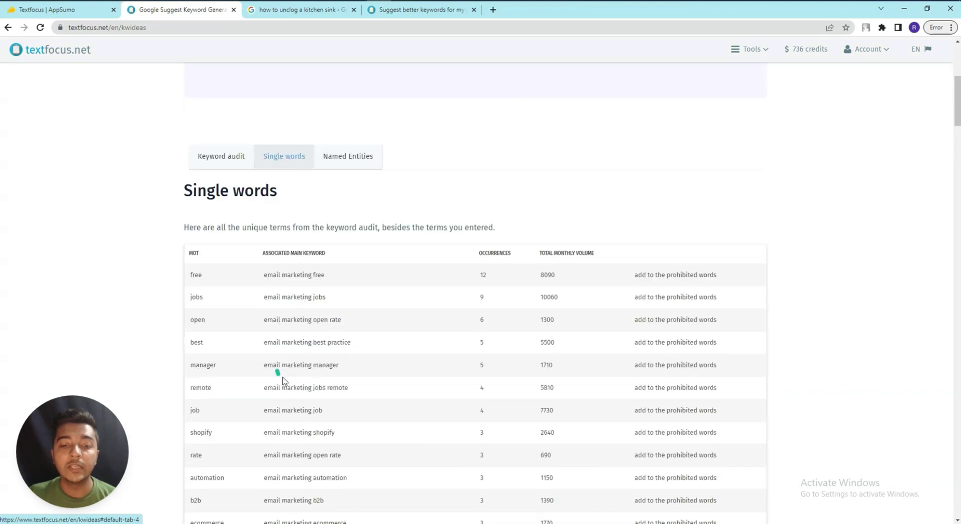
pyautogui.click(356, 156)
pyautogui.scroll(-3, 238, 372)
pyautogui.scroll(9, 237, 370)
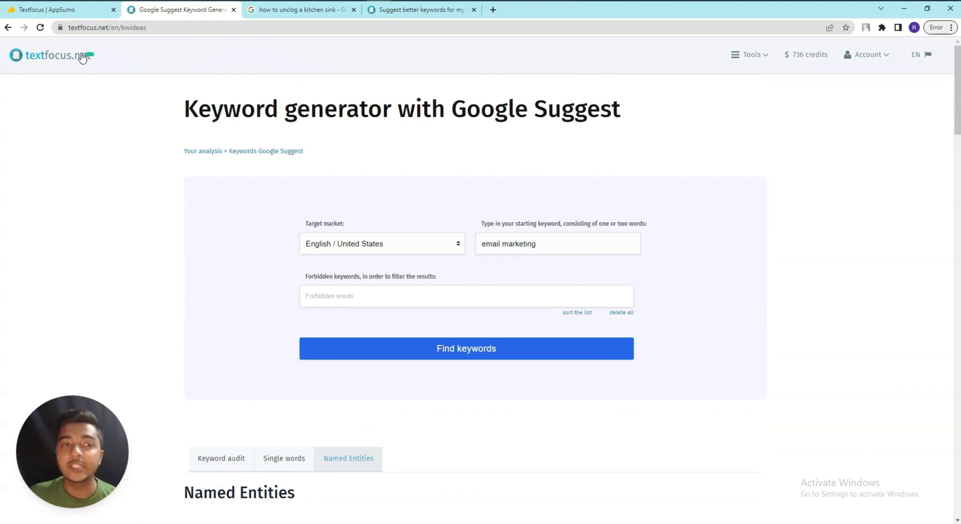
# Step: Switch to the Textfocus deal page on AppSumo and dismiss the in-page search for "YouTube"
pyautogui.click(64, 14)
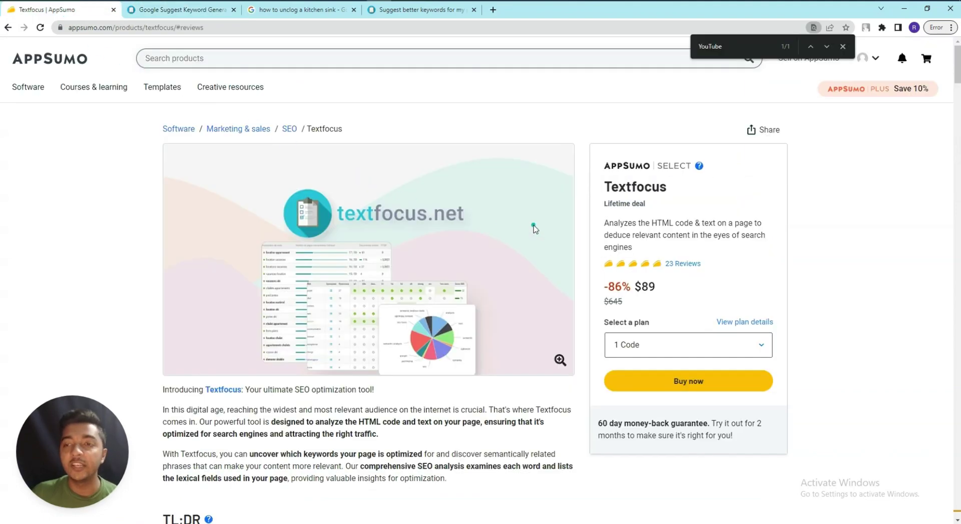
pyautogui.click(843, 47)
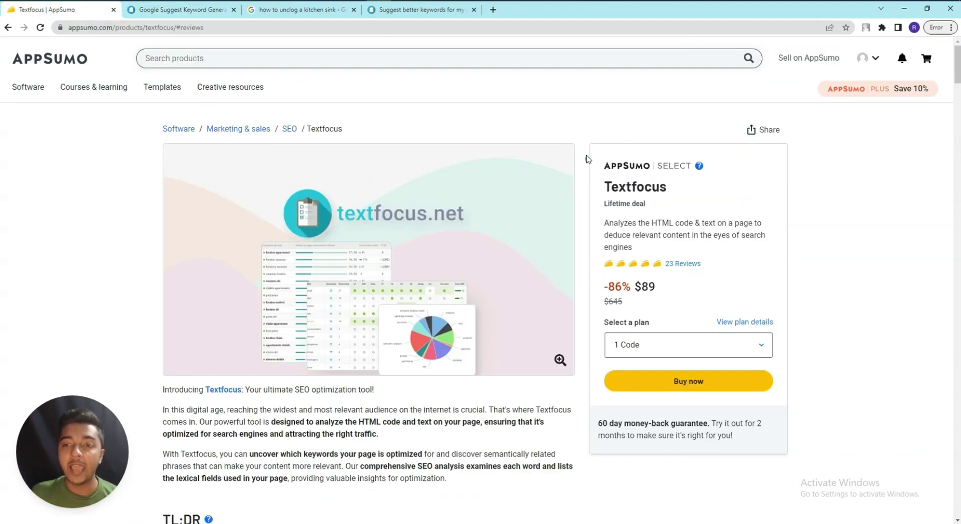
pyautogui.middleClick(585, 150)
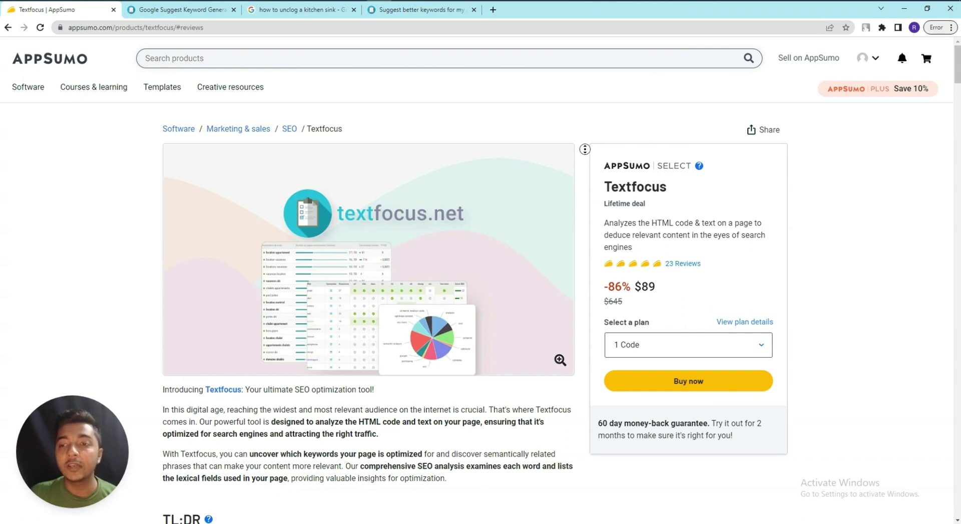